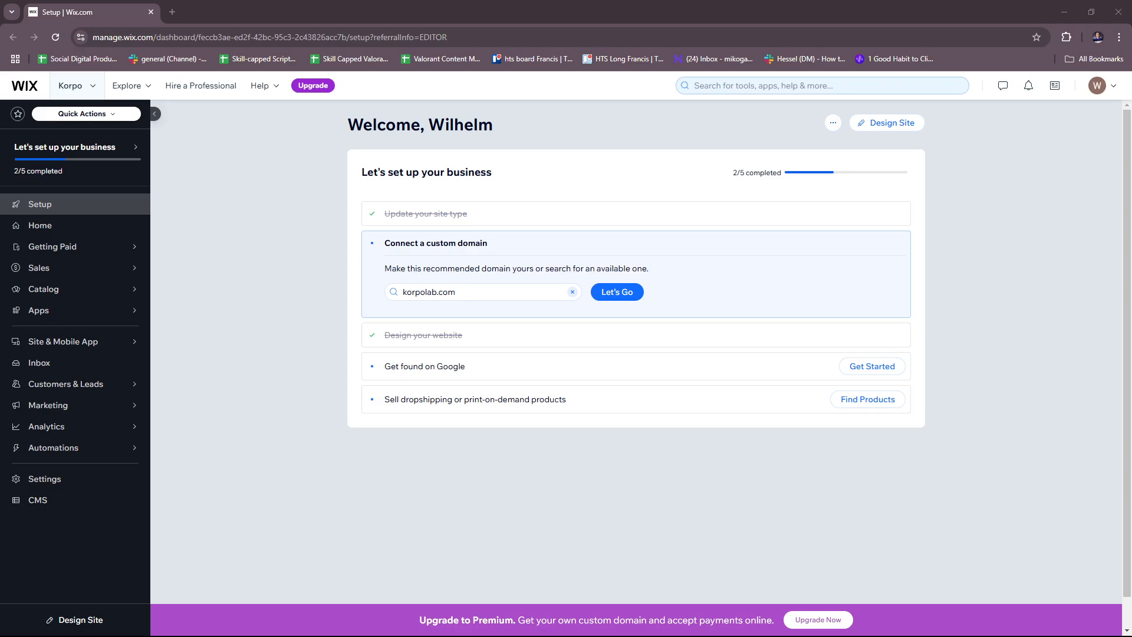
Pick the suggested domain korpolab.com and open the site in the Wix Editor
click(472, 292)
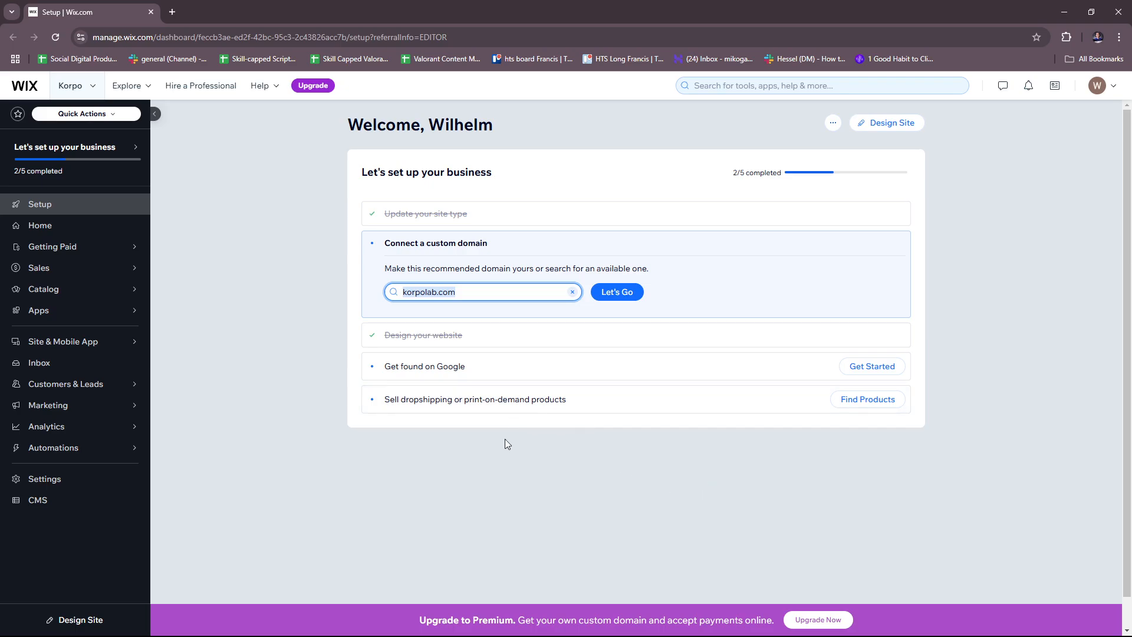
click(275, 254)
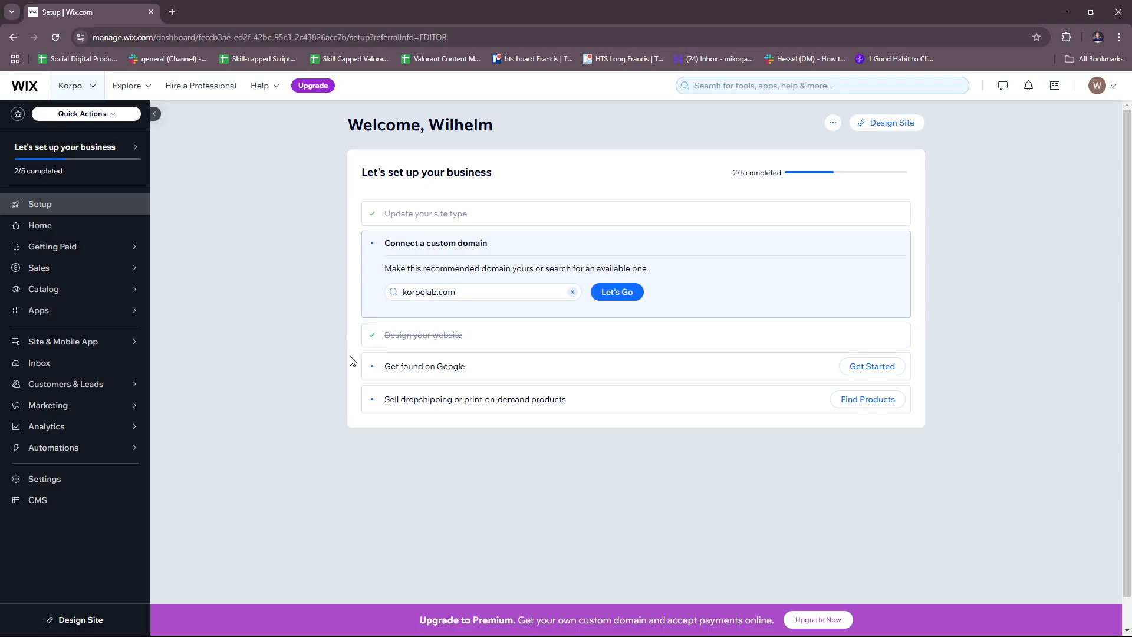
click(884, 126)
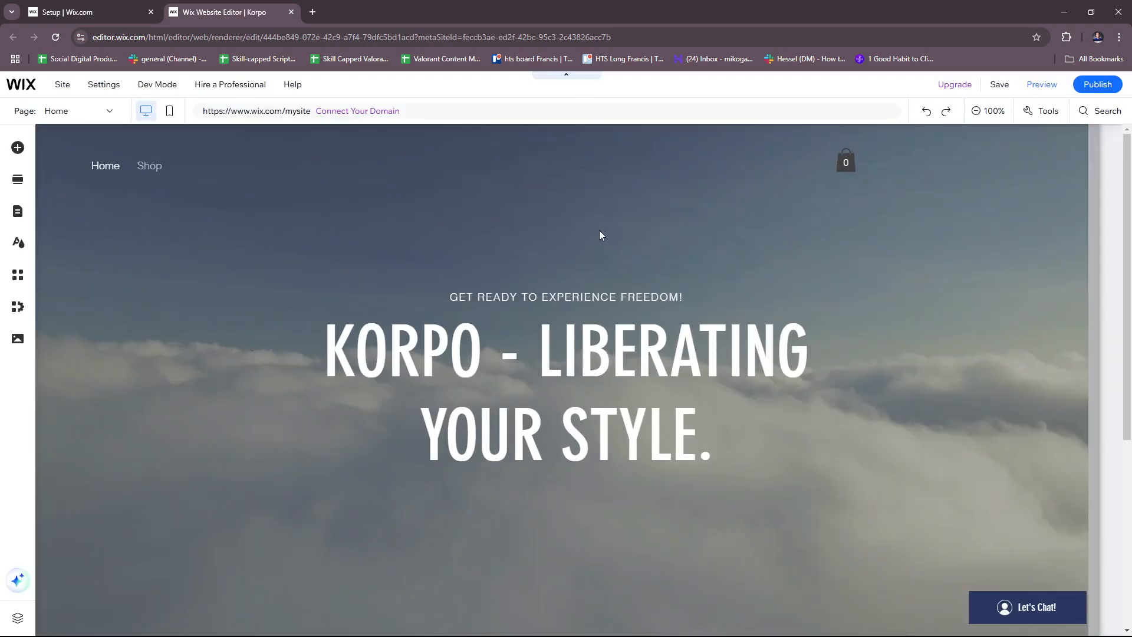
Scroll through the Korpo home page and select its hero section
scroll(590, 342, down, 4)
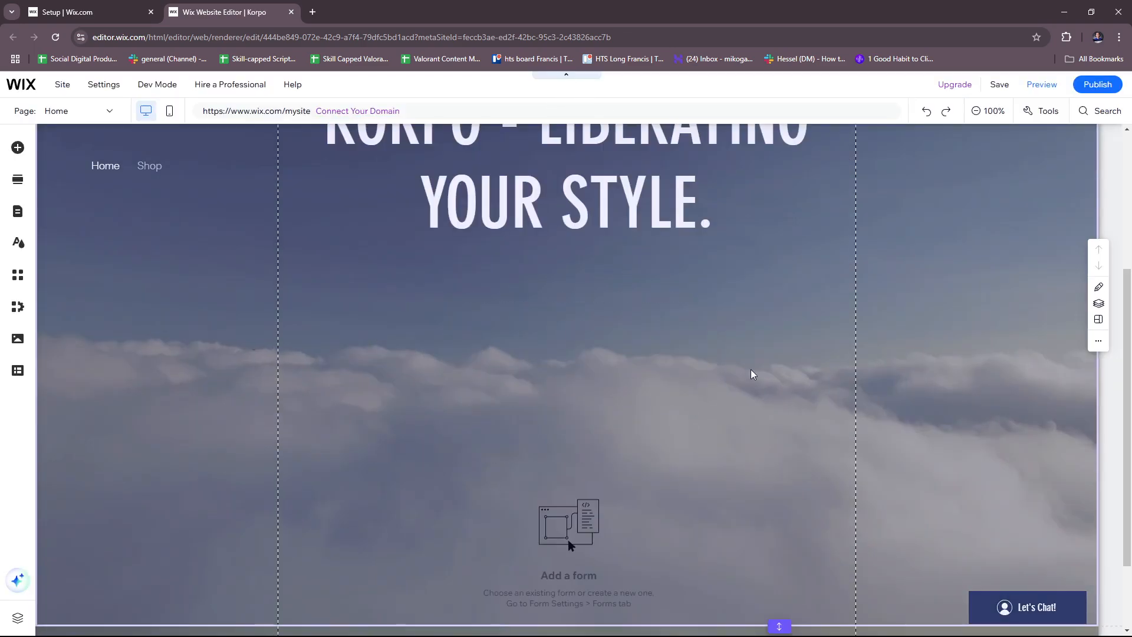
scroll(813, 392, up, 4)
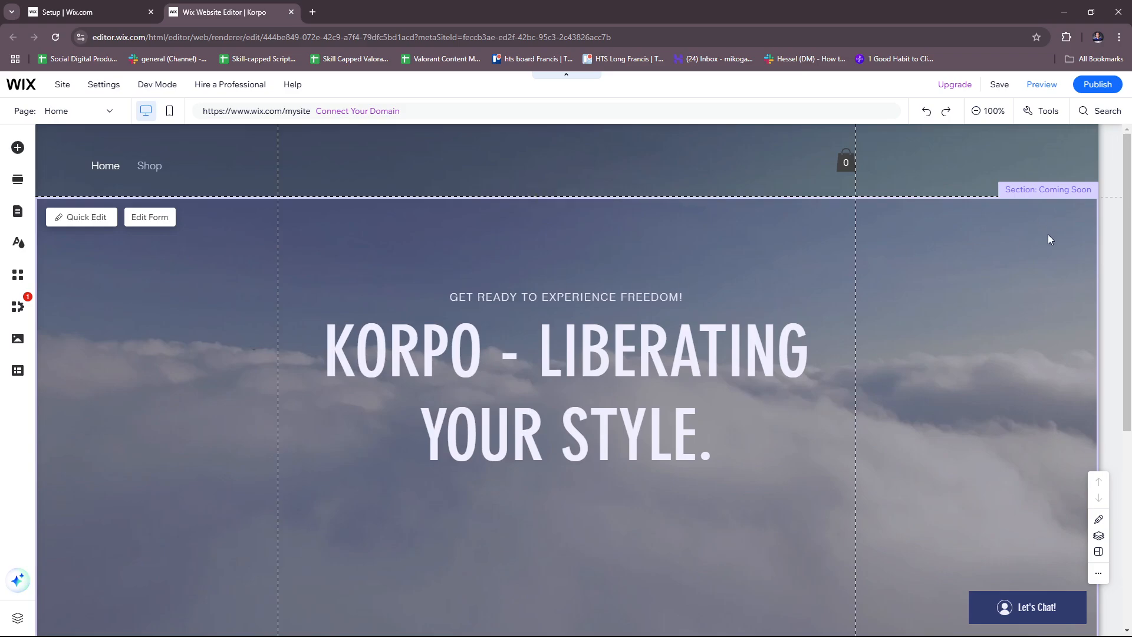
scroll(1049, 228, down, 5)
scroll(1013, 242, up, 5)
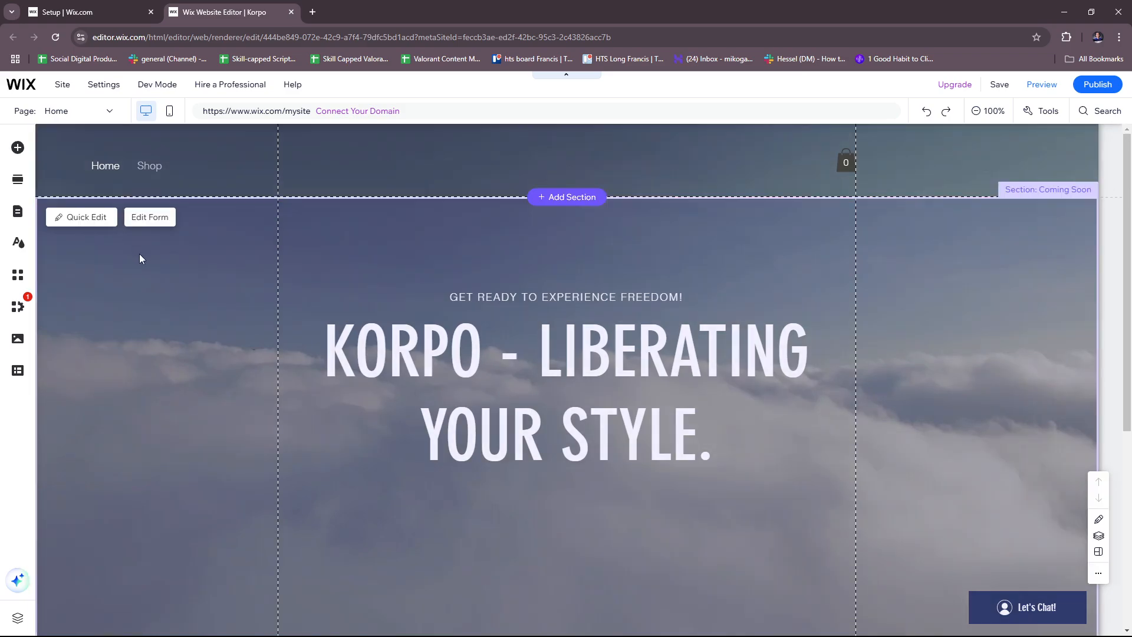
scroll(642, 366, down, 3)
scroll(642, 367, down, 3)
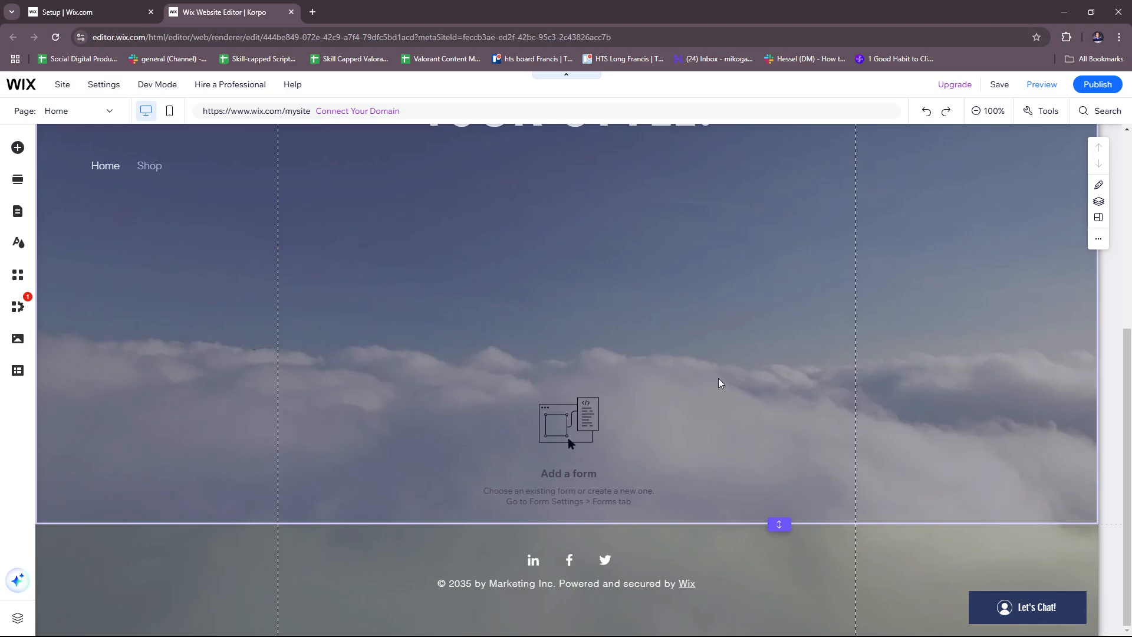
scroll(693, 401, up, 2)
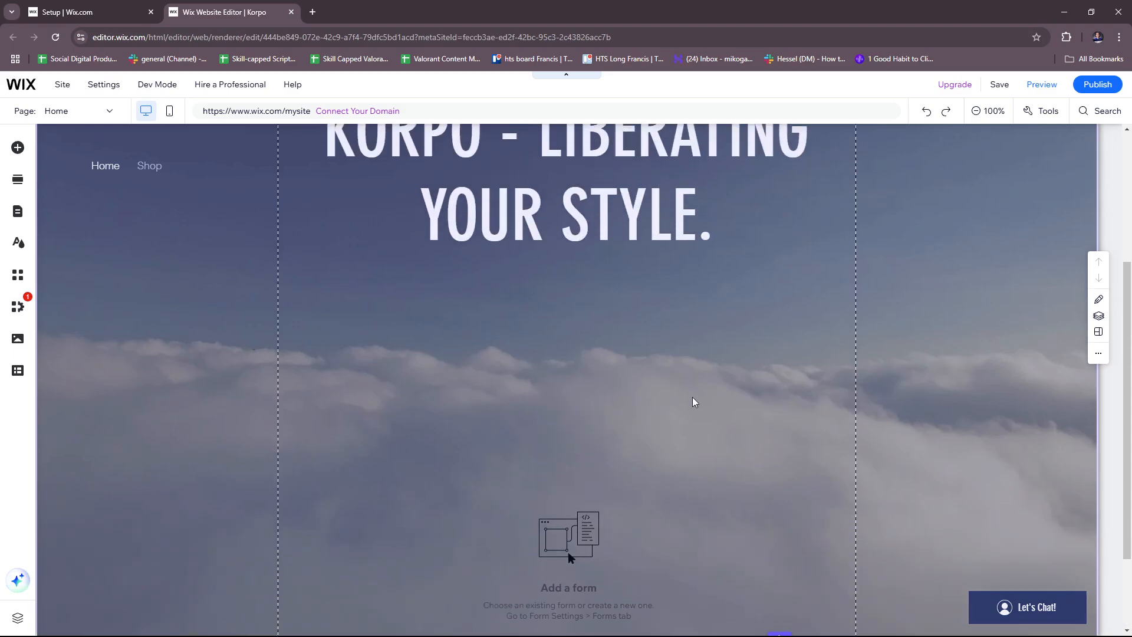
scroll(713, 394, down, 2)
scroll(793, 402, up, 5)
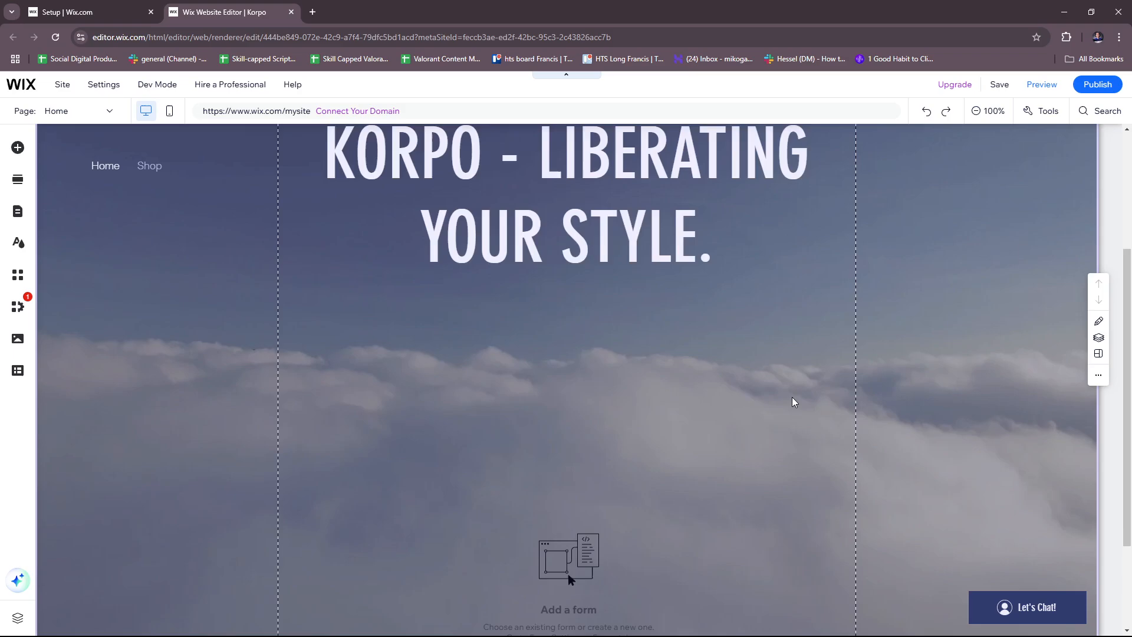
scroll(695, 366, down, 5)
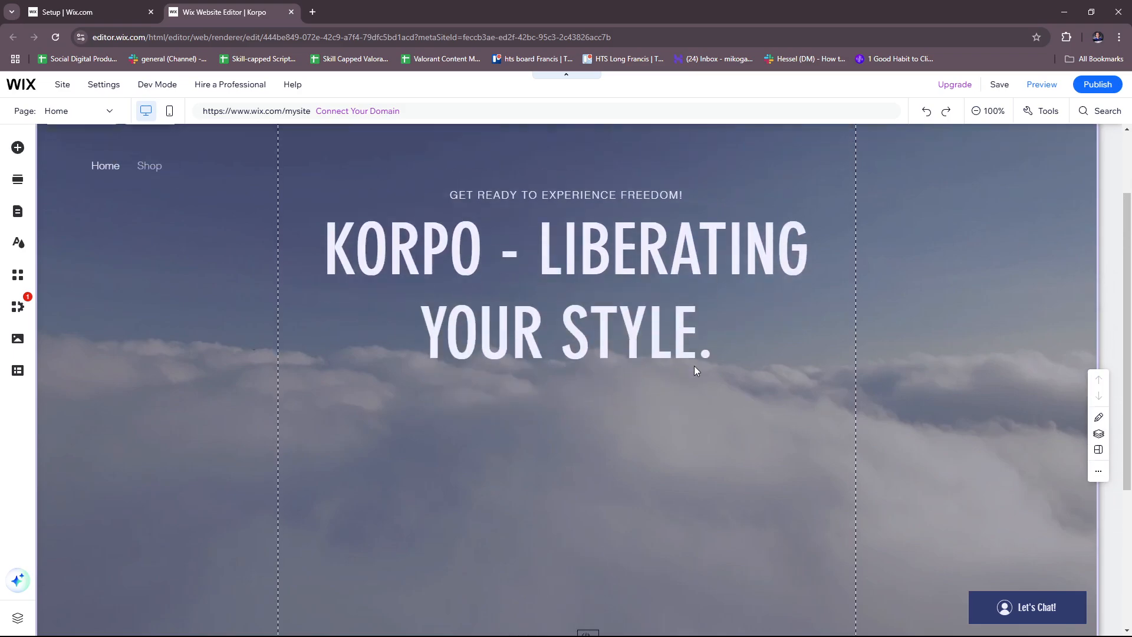
scroll(616, 321, up, 2)
scroll(618, 319, up, 4)
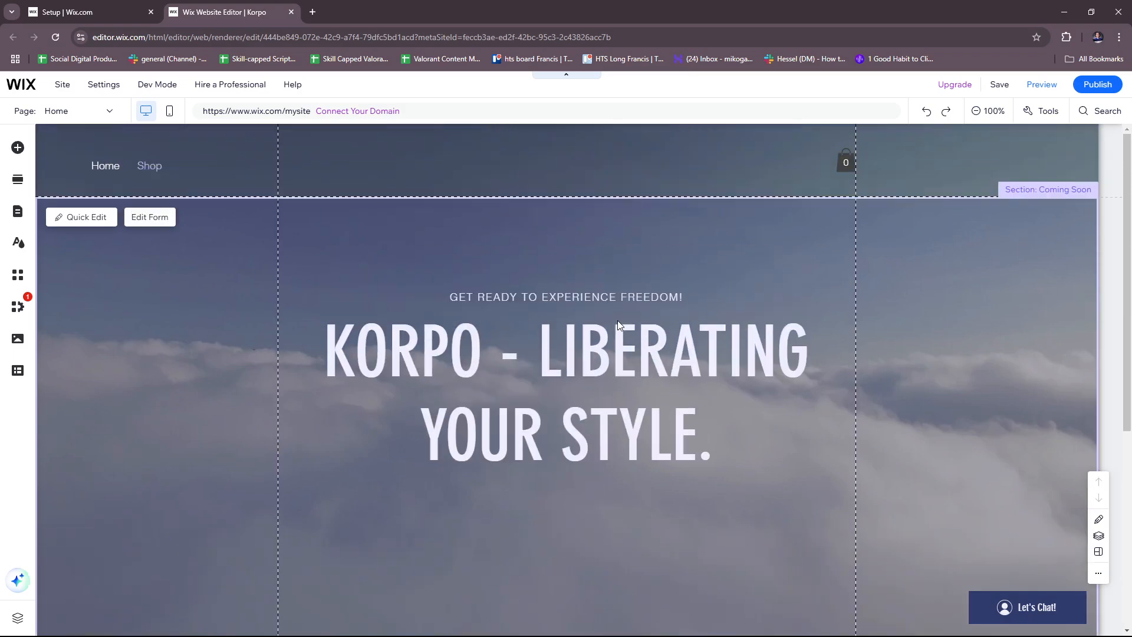
scroll(614, 321, down, 5)
click(691, 463)
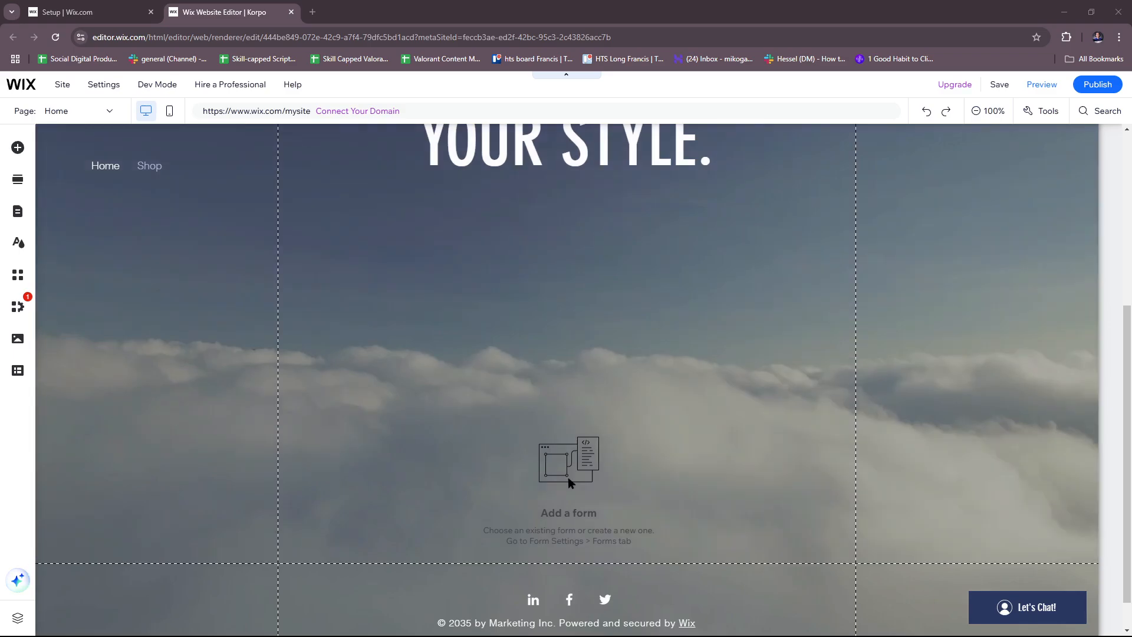
click(523, 363)
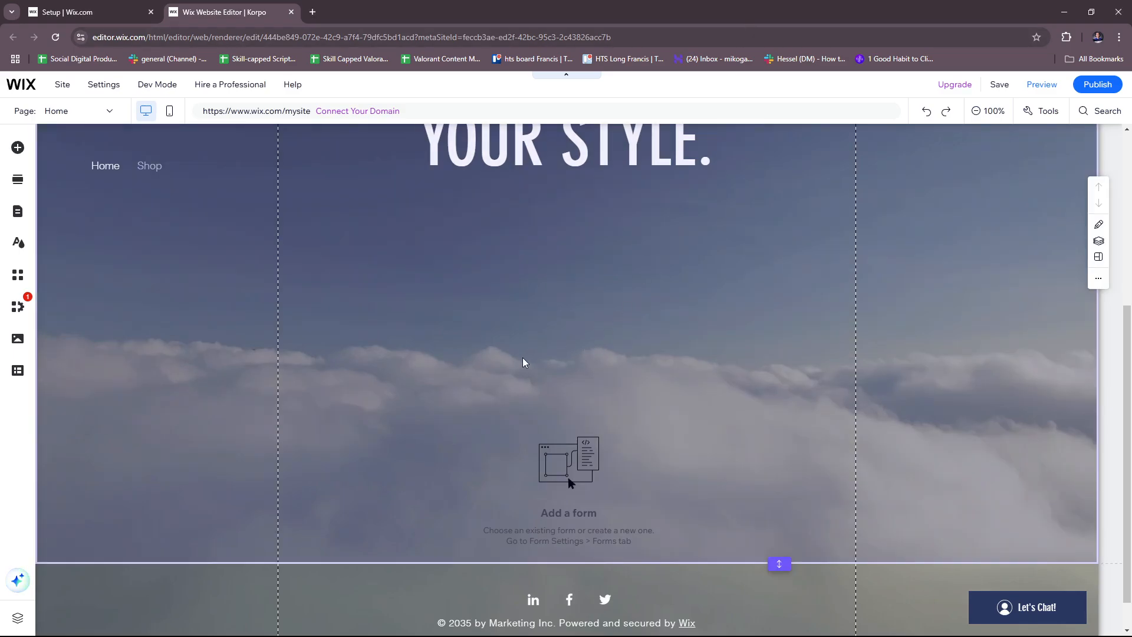
scroll(521, 357, up, 5)
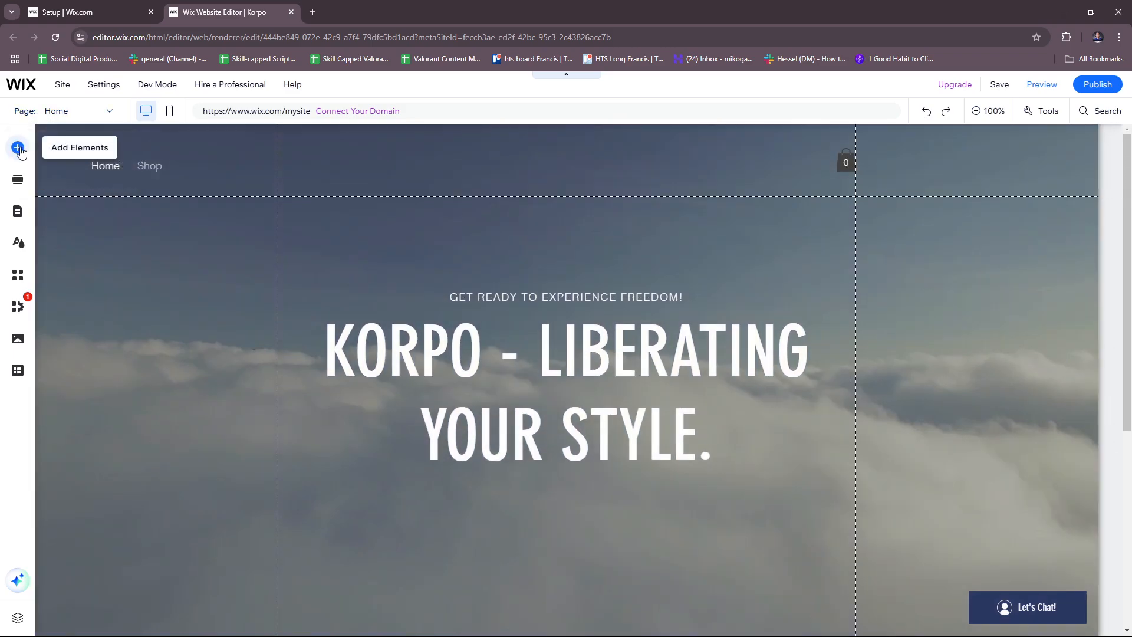
From Add Elements > Contact & Forms, create a new blank form called My Form
click(18, 147)
scroll(694, 252, down, 3)
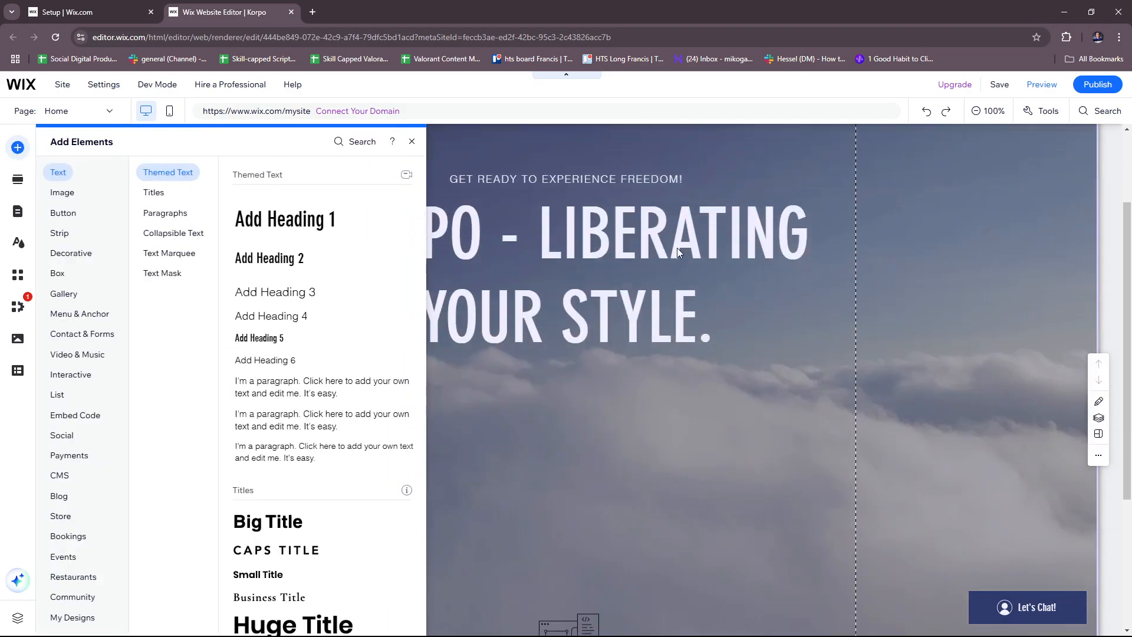
scroll(682, 250, down, 2)
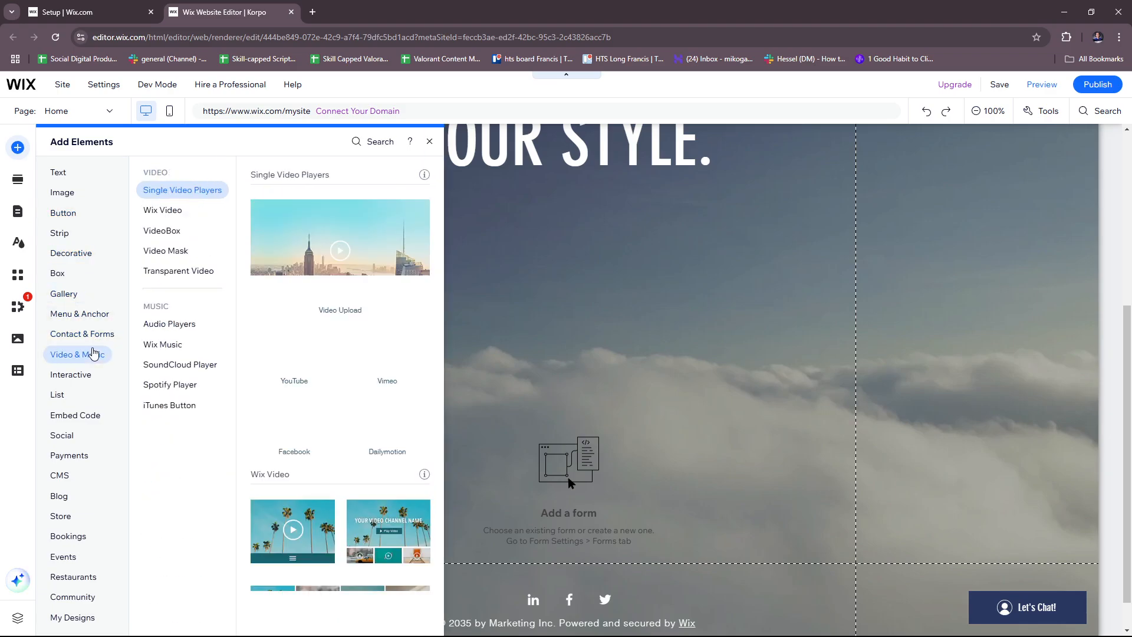
mouse_move(98, 337)
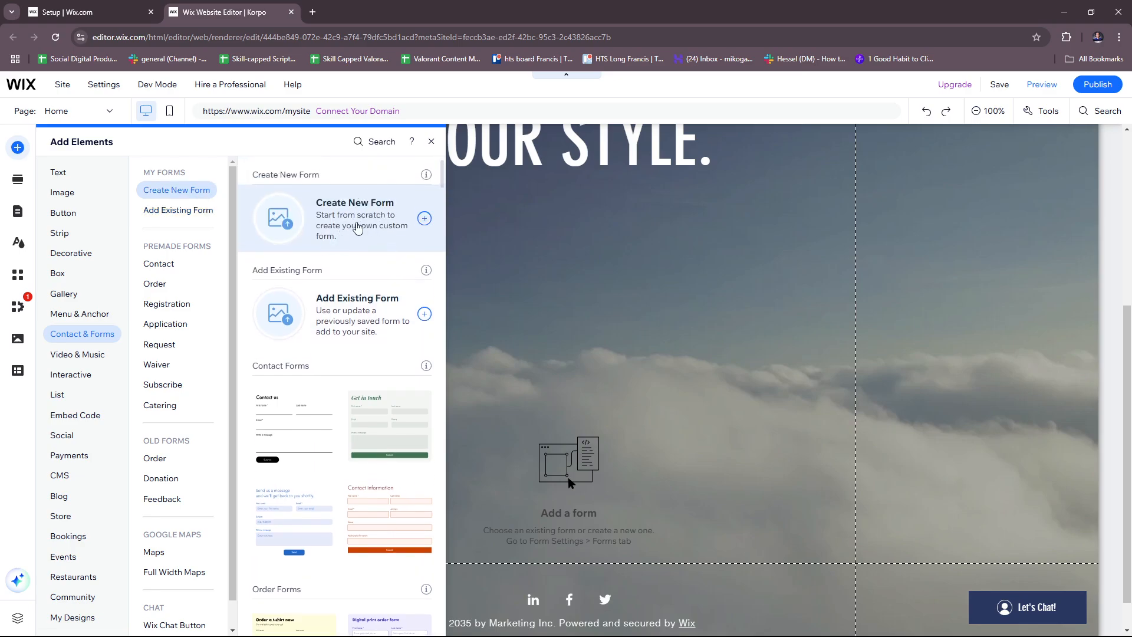
click(380, 226)
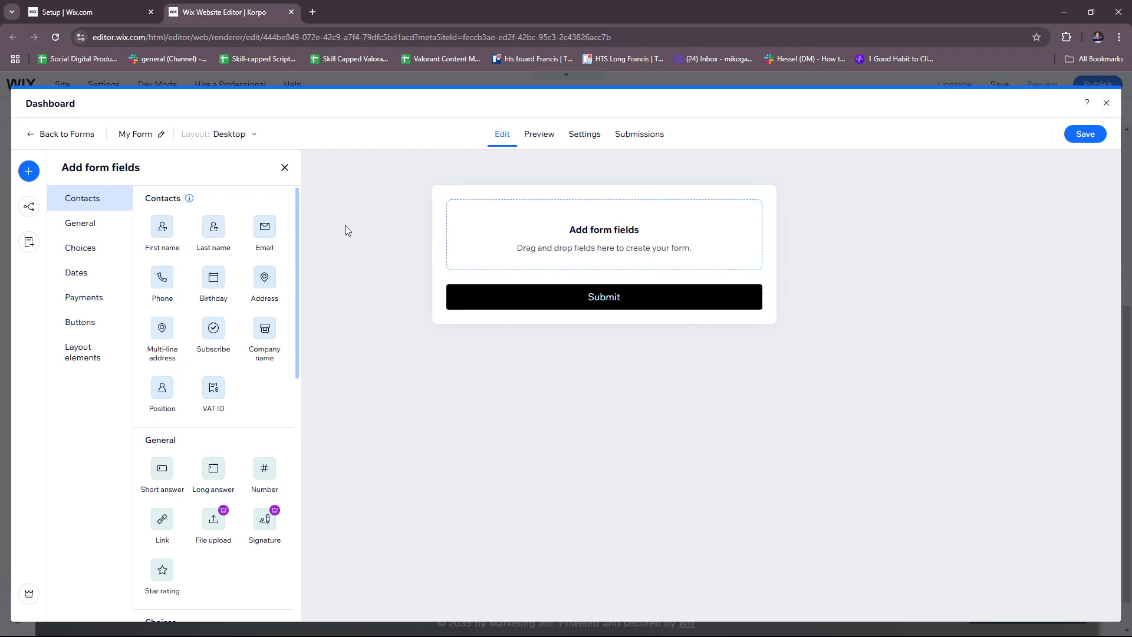
Add First name, Last name, Email and a newsletter Subscribe checkbox above Submit
click(170, 234)
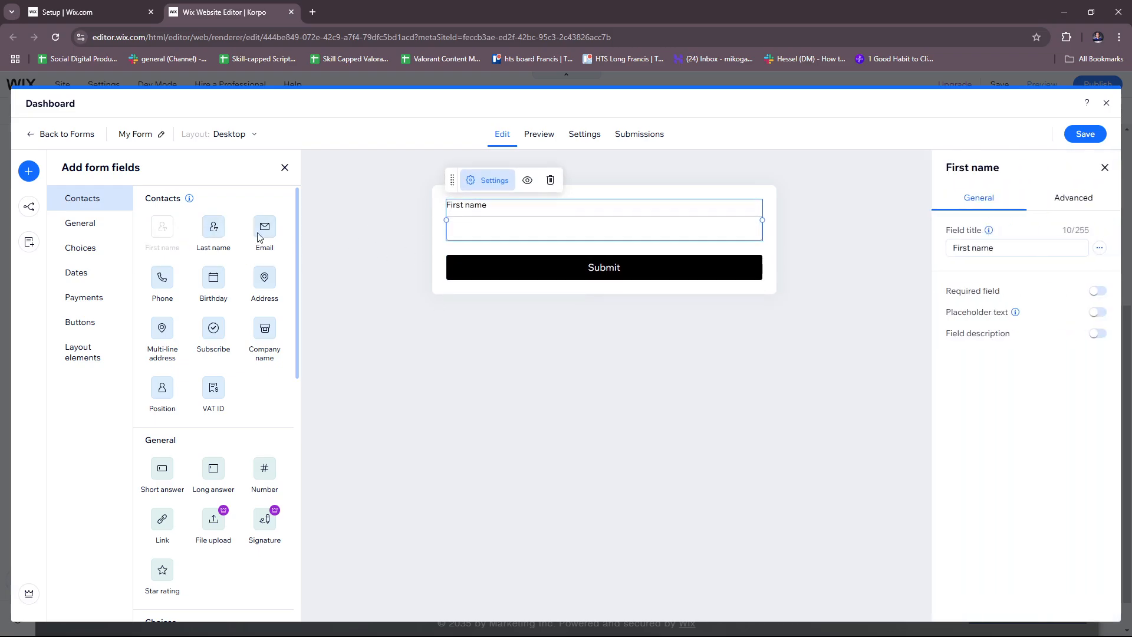
click(399, 264)
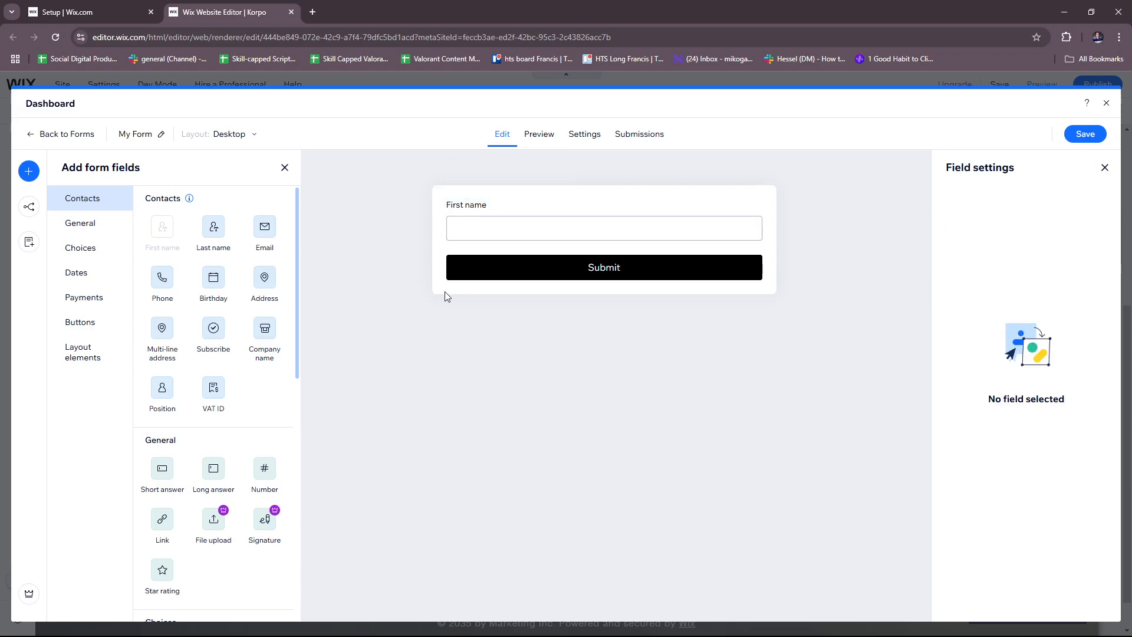
click(230, 231)
click(384, 327)
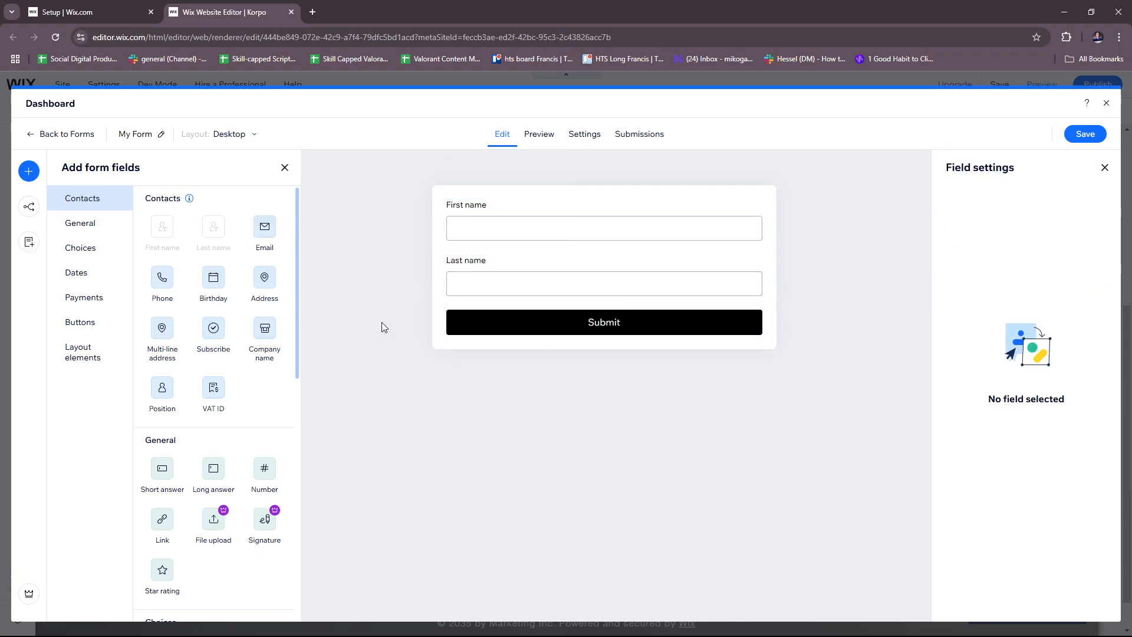
click(265, 229)
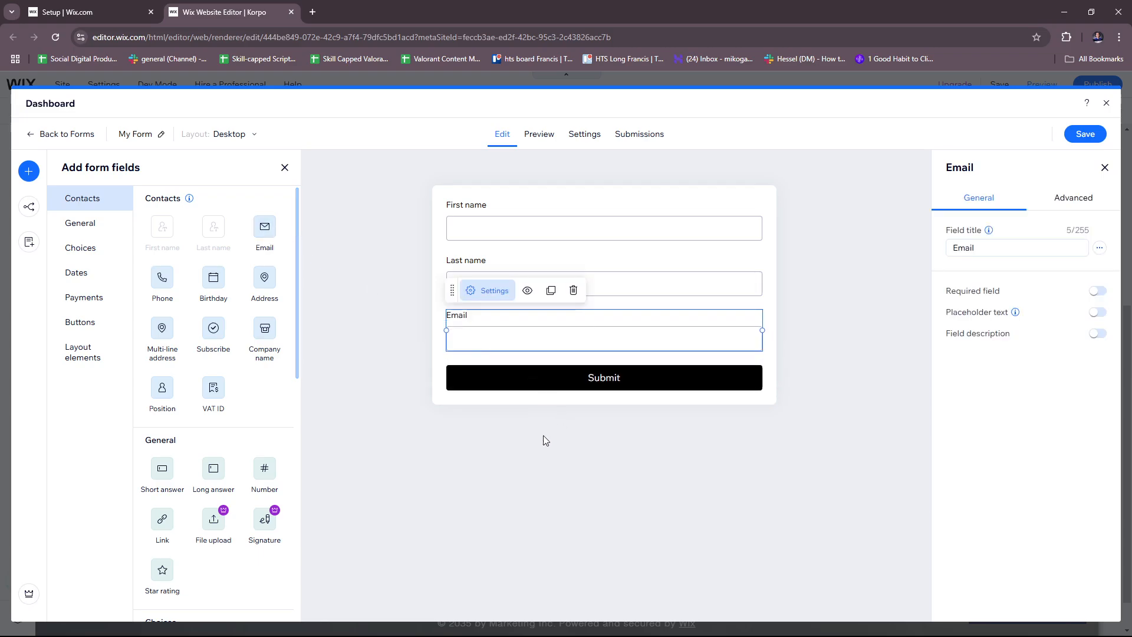
click(373, 264)
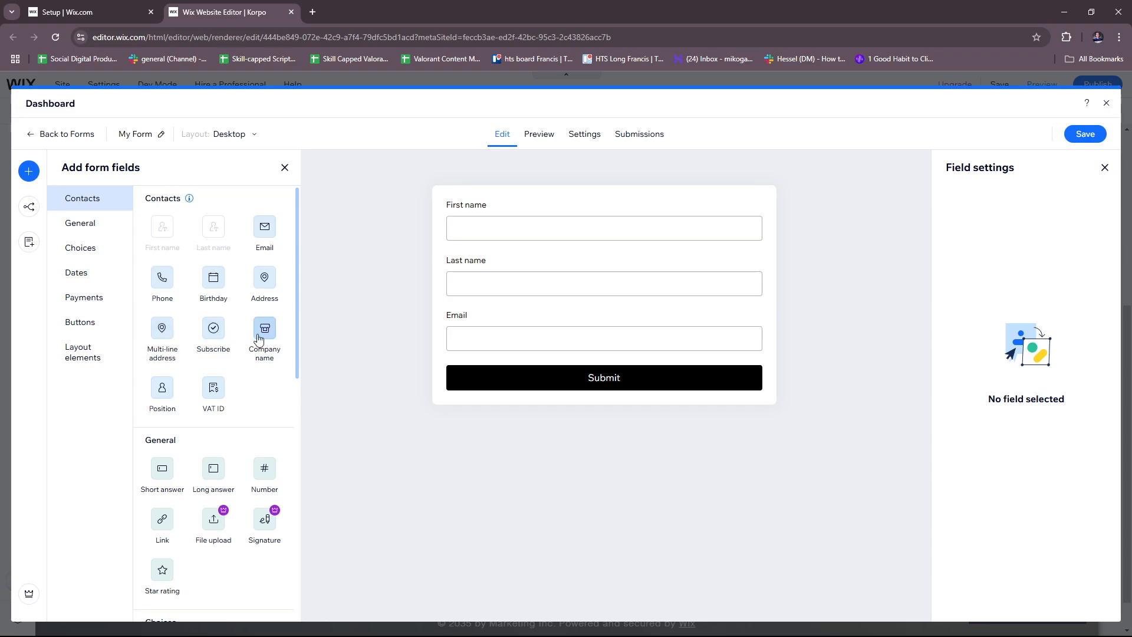
click(213, 331)
click(592, 493)
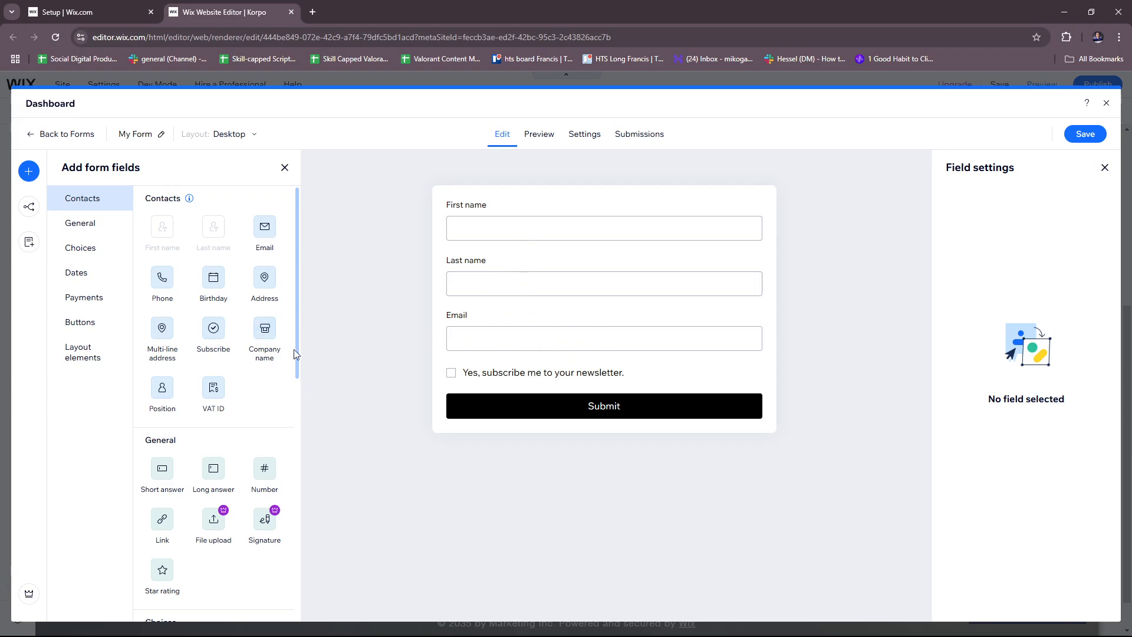
scroll(182, 295, down, 3)
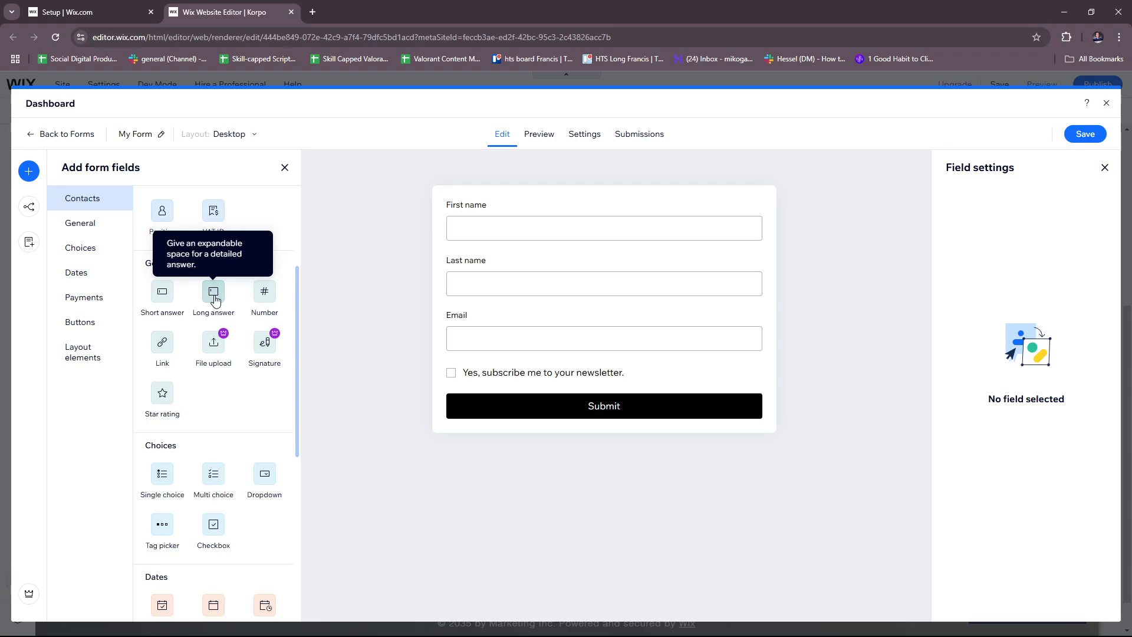
Add a Short answer field, delete it, and add a Star rating field instead
click(163, 299)
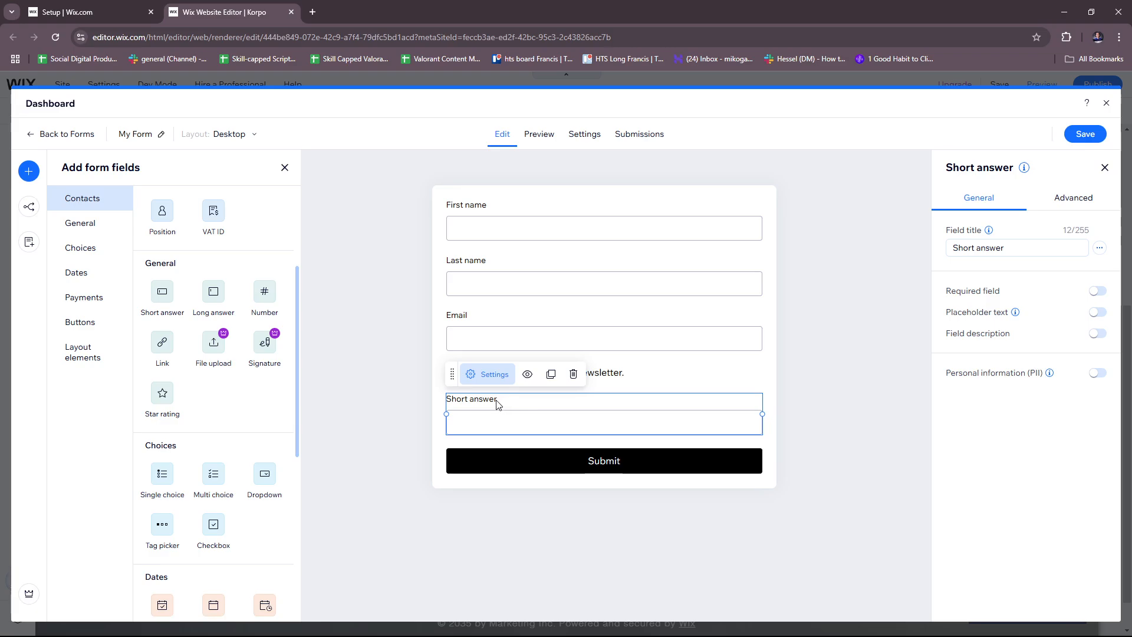
click(412, 491)
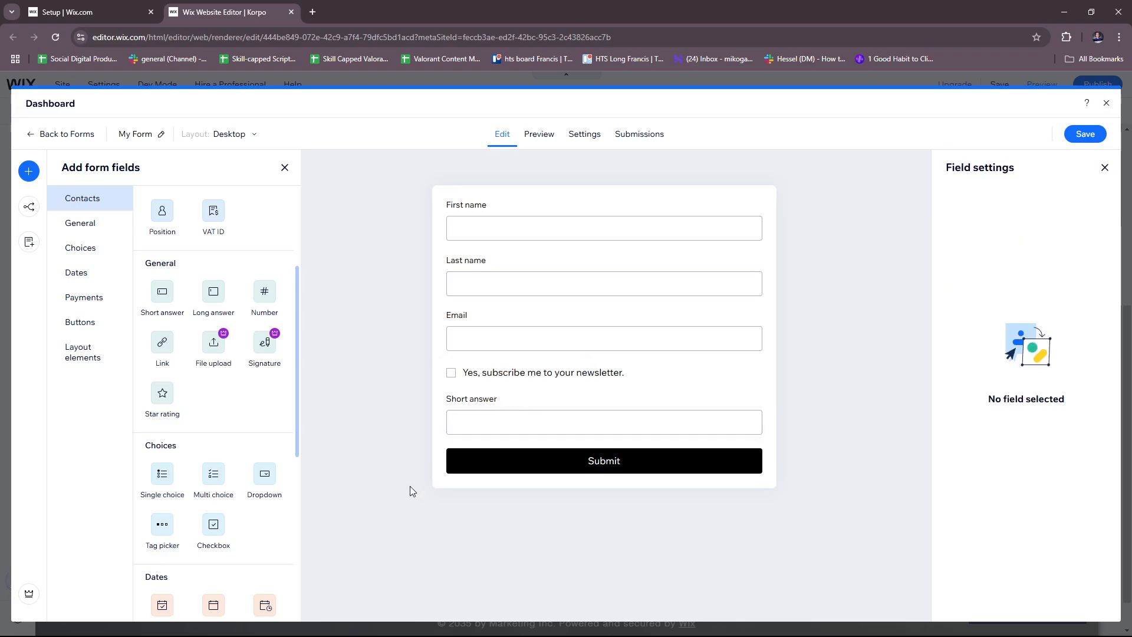
click(489, 424)
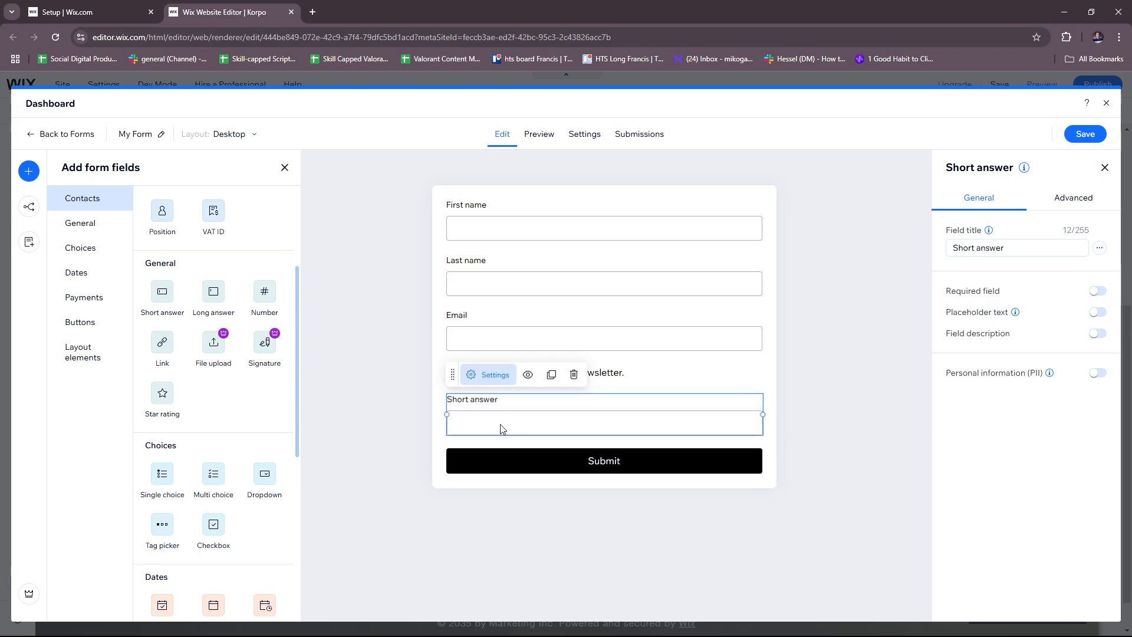
click(572, 375)
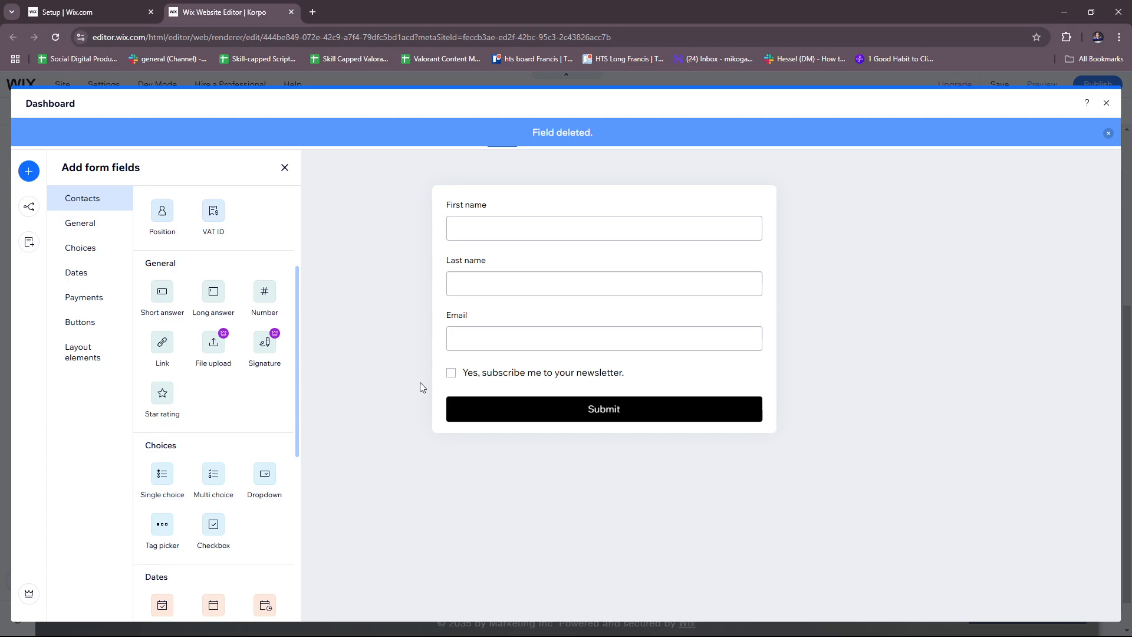
click(161, 401)
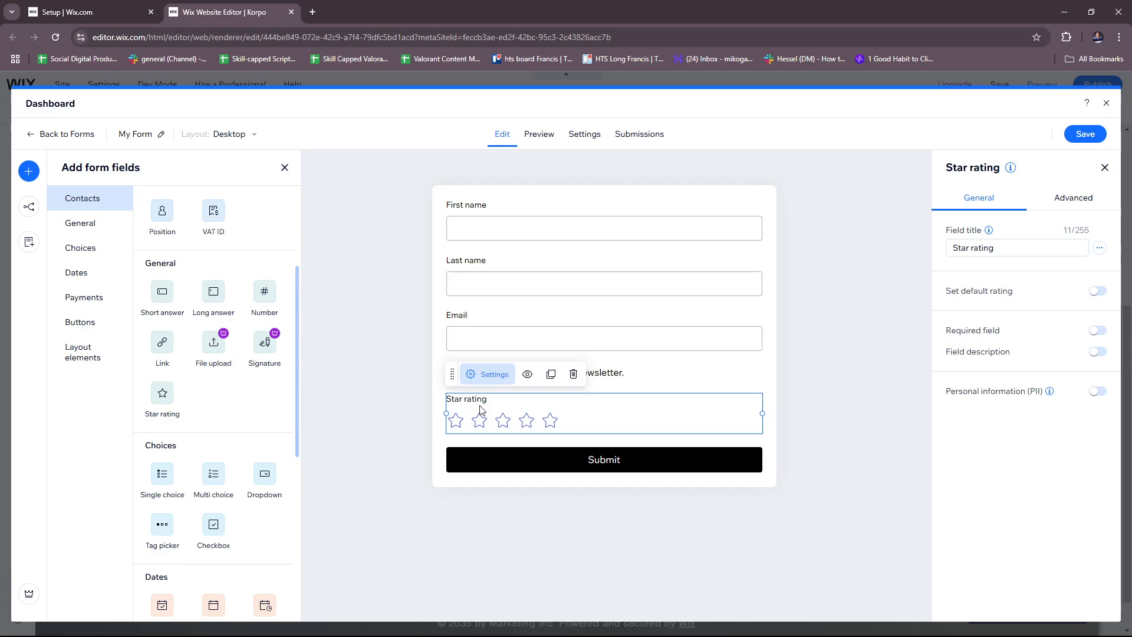
click(366, 374)
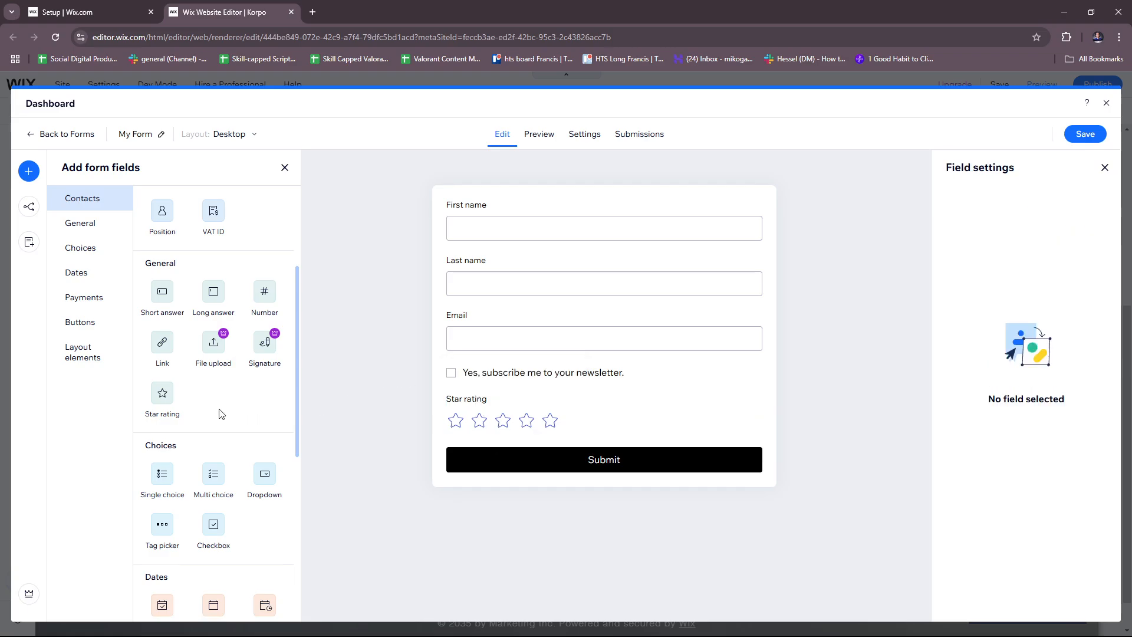
Add a Donation field offering ₱10, ₱20 and ₱30
scroll(241, 411, down, 2)
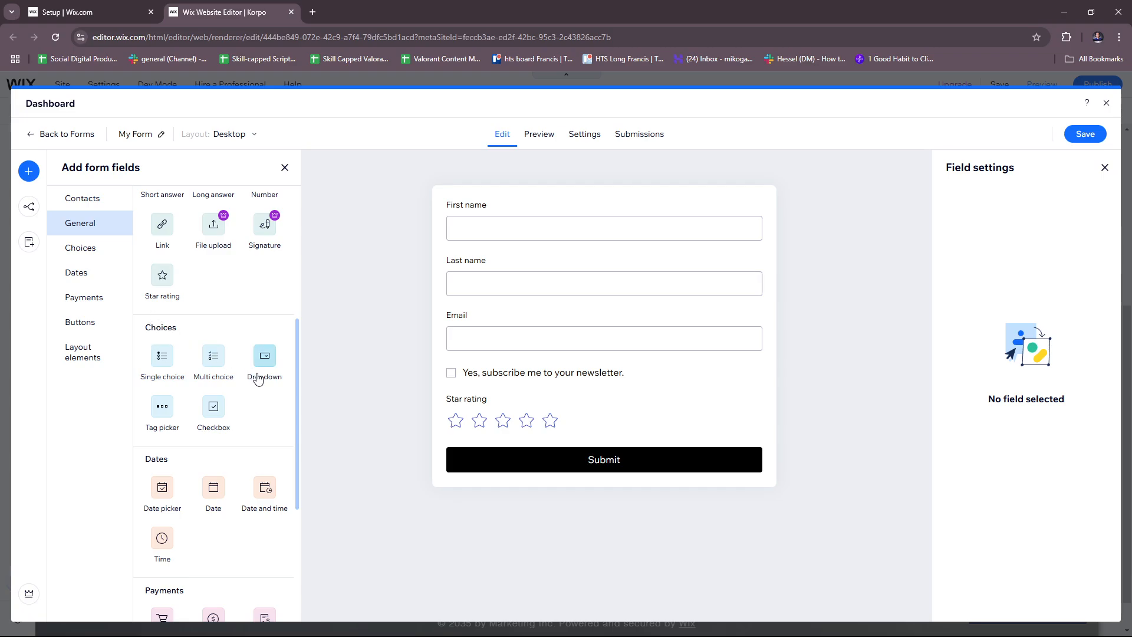
scroll(162, 347, down, 1)
scroll(165, 347, down, 1)
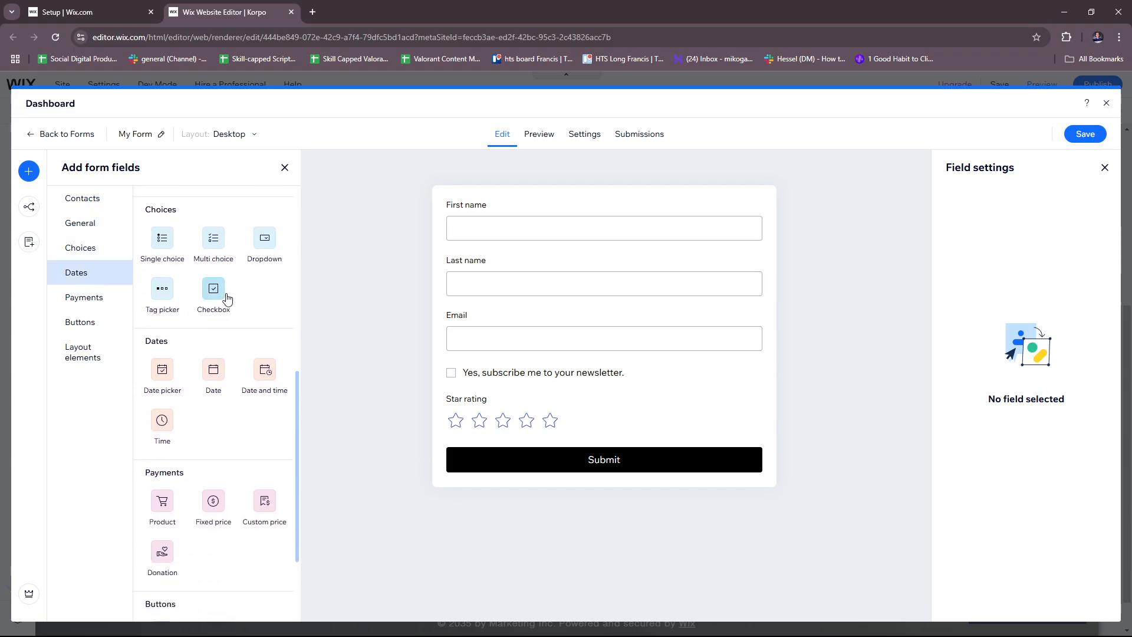
scroll(227, 366, down, 1)
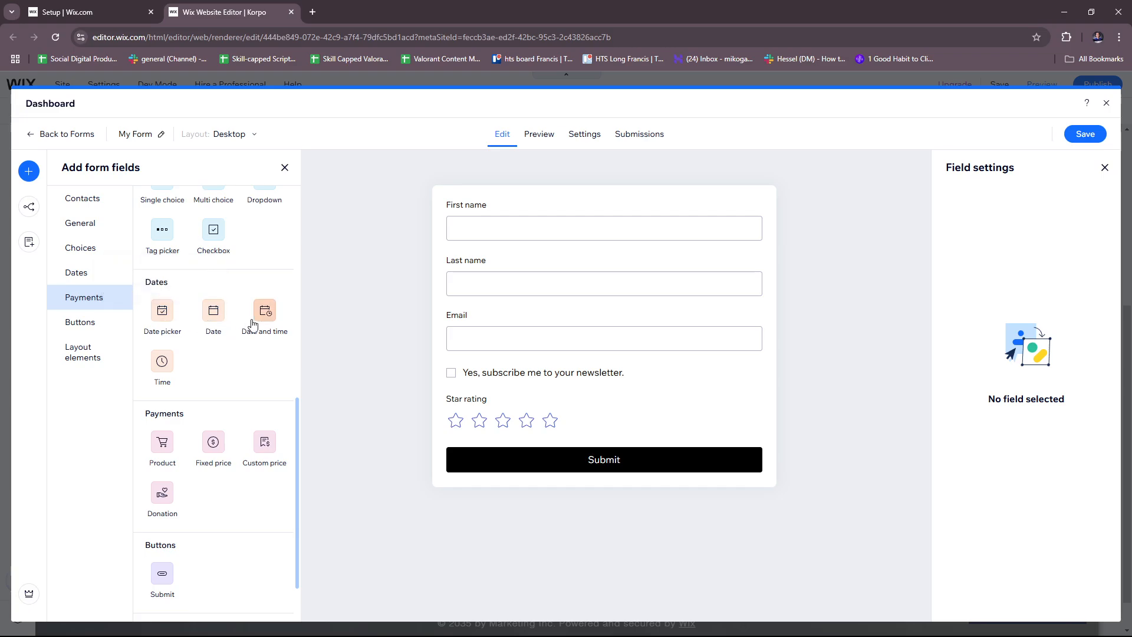
scroll(233, 333, down, 1)
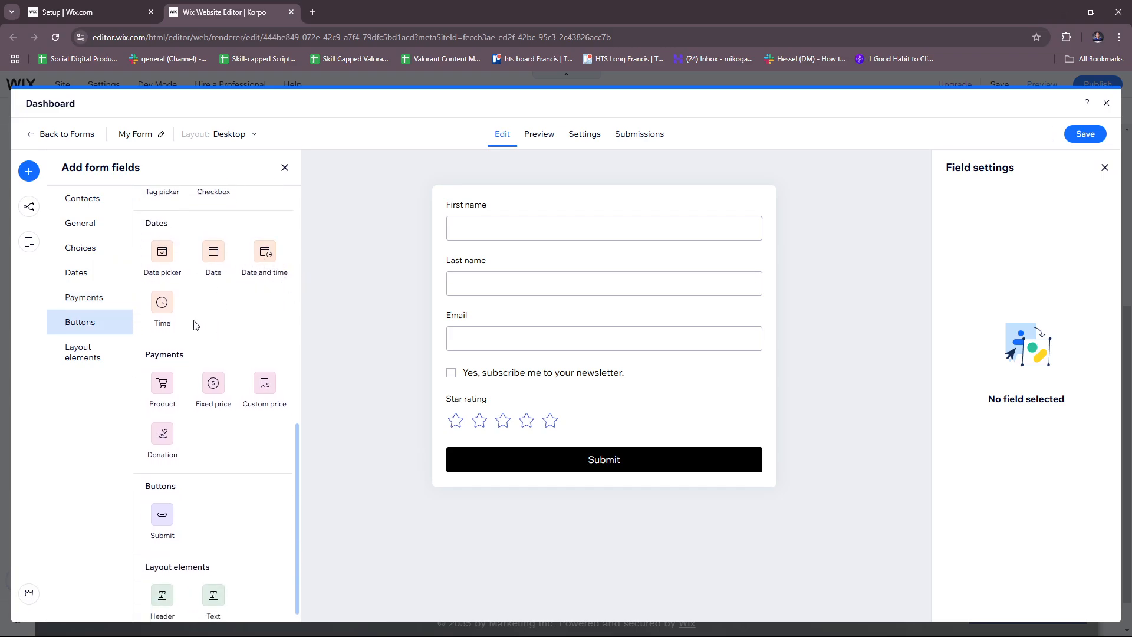
scroll(193, 326, down, 1)
scroll(150, 336, up, 1)
scroll(187, 369, down, 1)
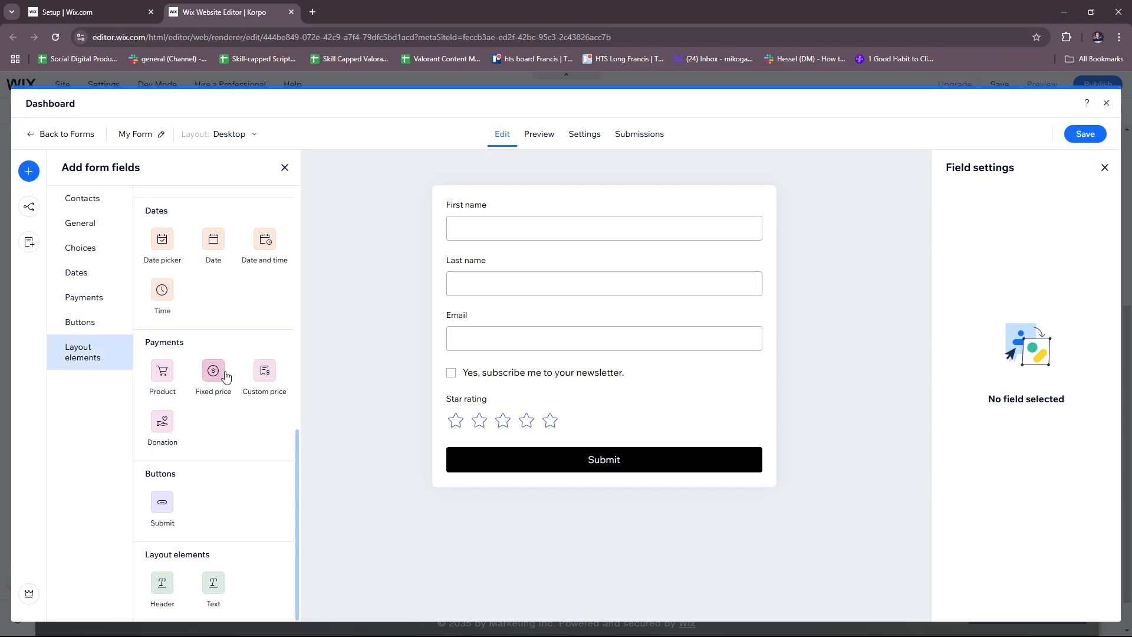
click(162, 433)
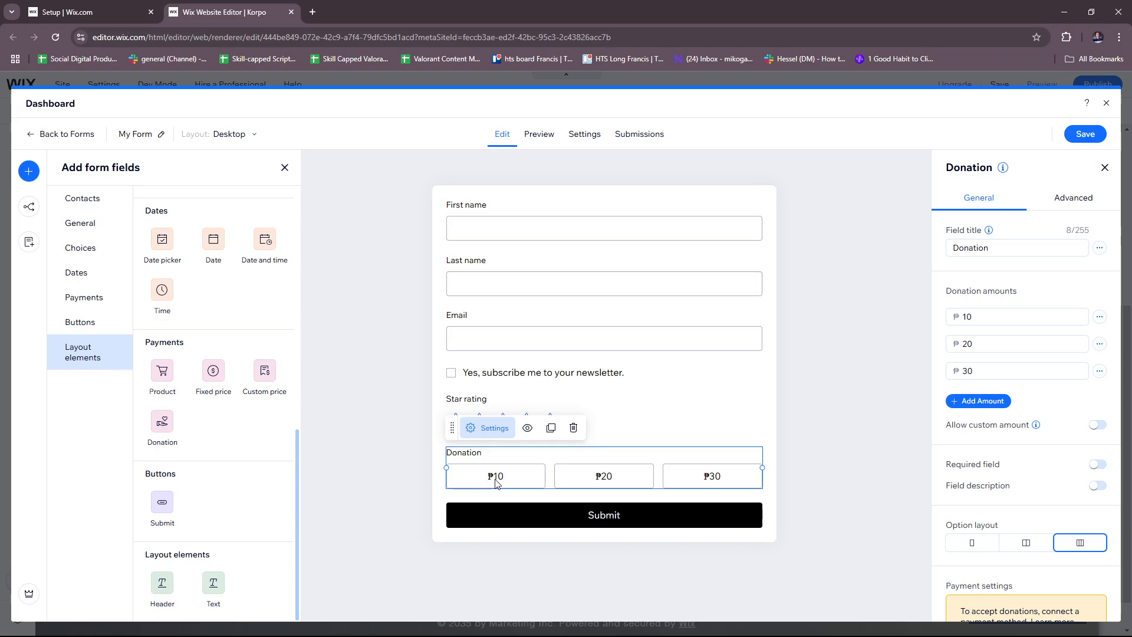
click(784, 440)
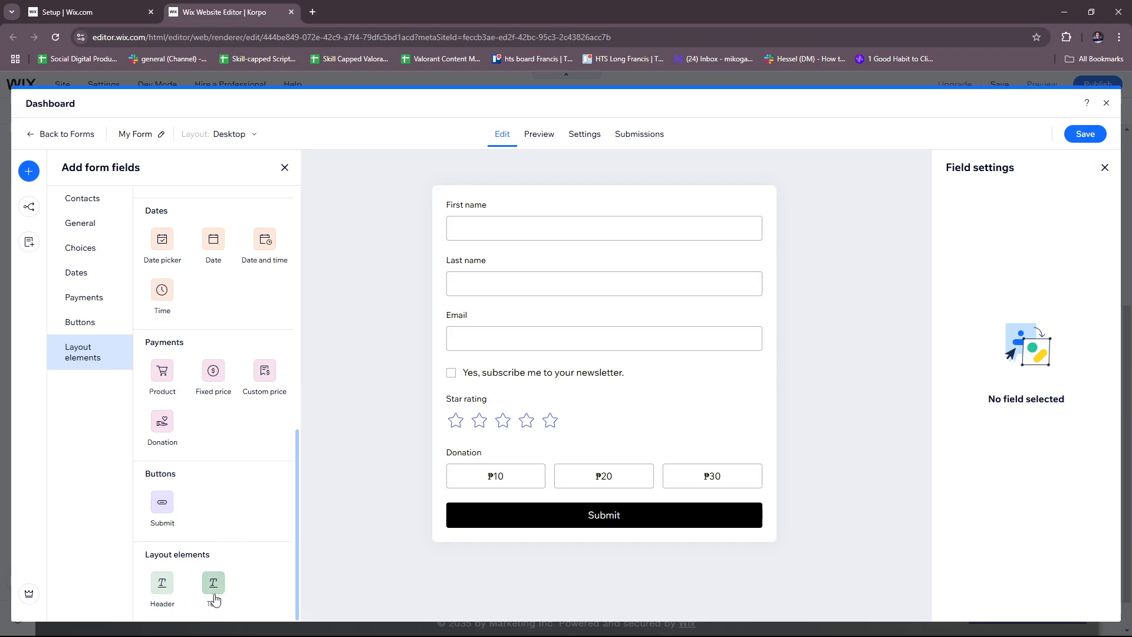
Add a Header and a Text element to the form, then delete both
click(165, 587)
click(213, 585)
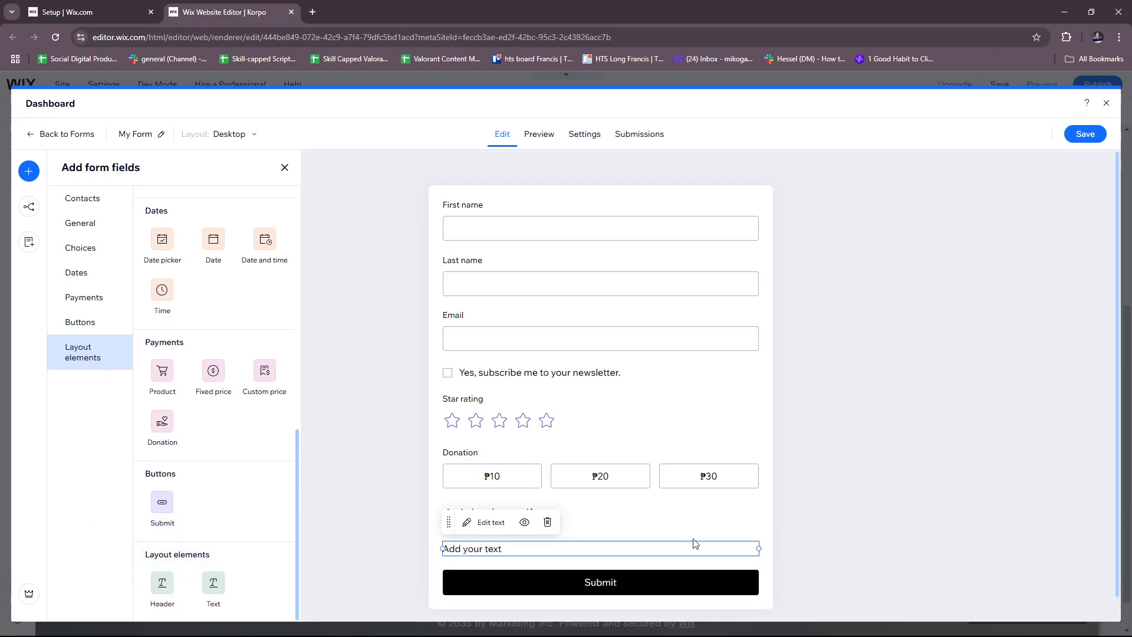
click(547, 522)
click(554, 517)
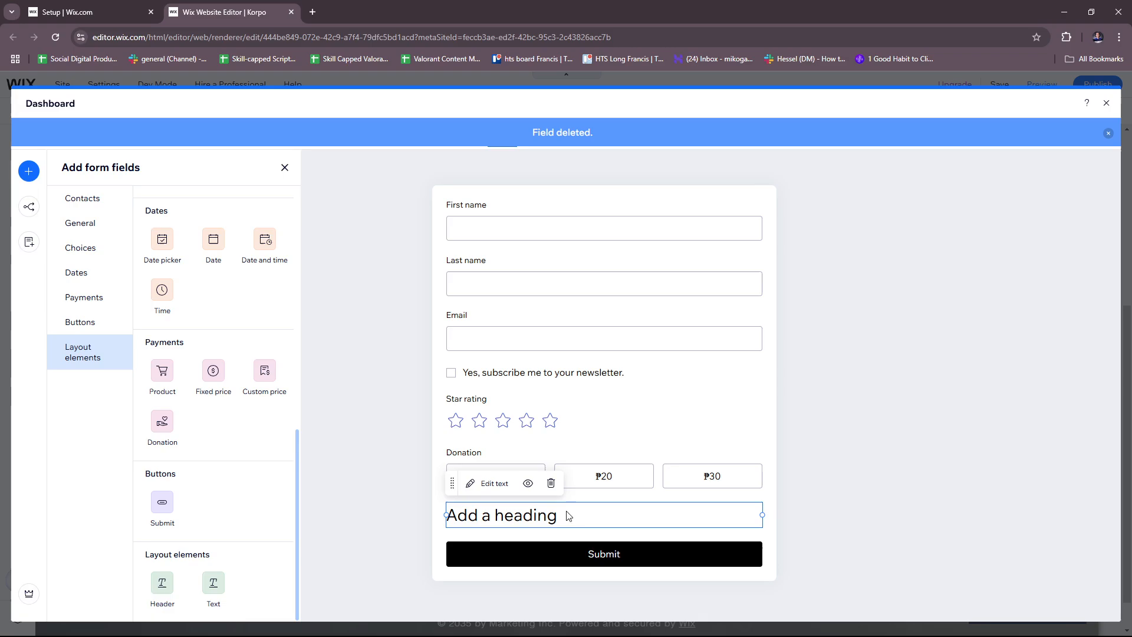
click(552, 485)
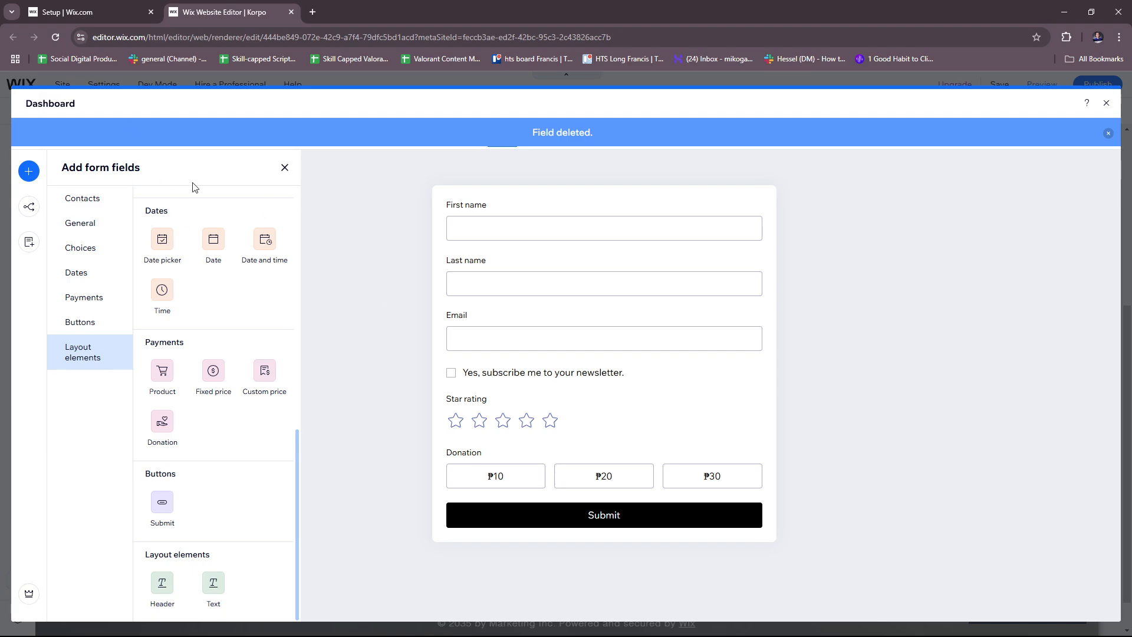
Start a new conditional rule with the condition 'If First name Is filled'
click(31, 208)
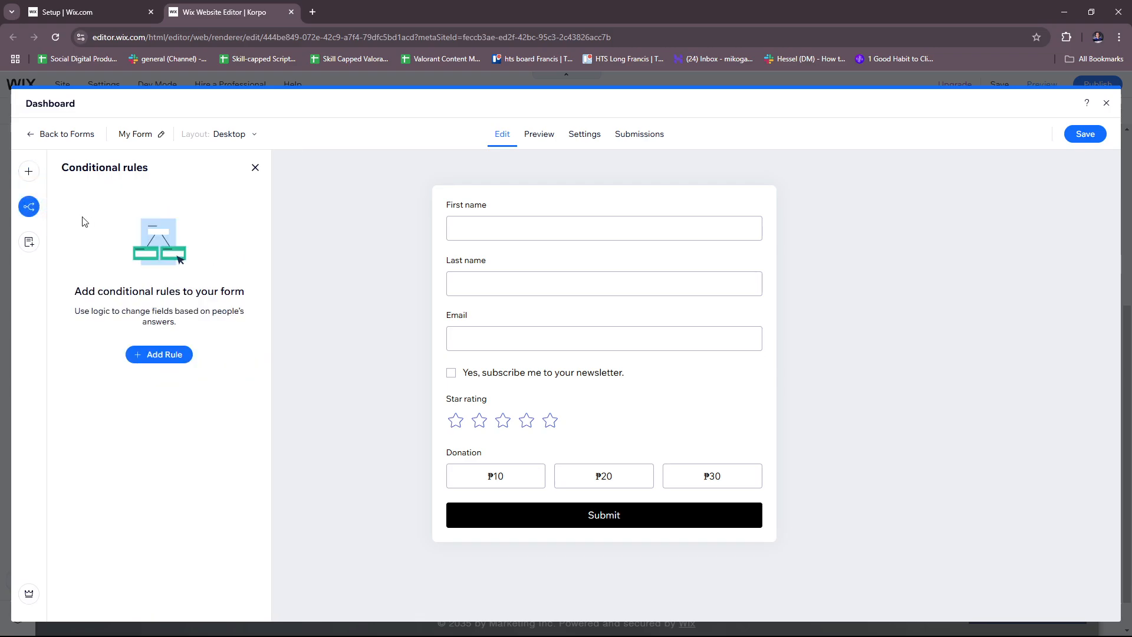
click(166, 354)
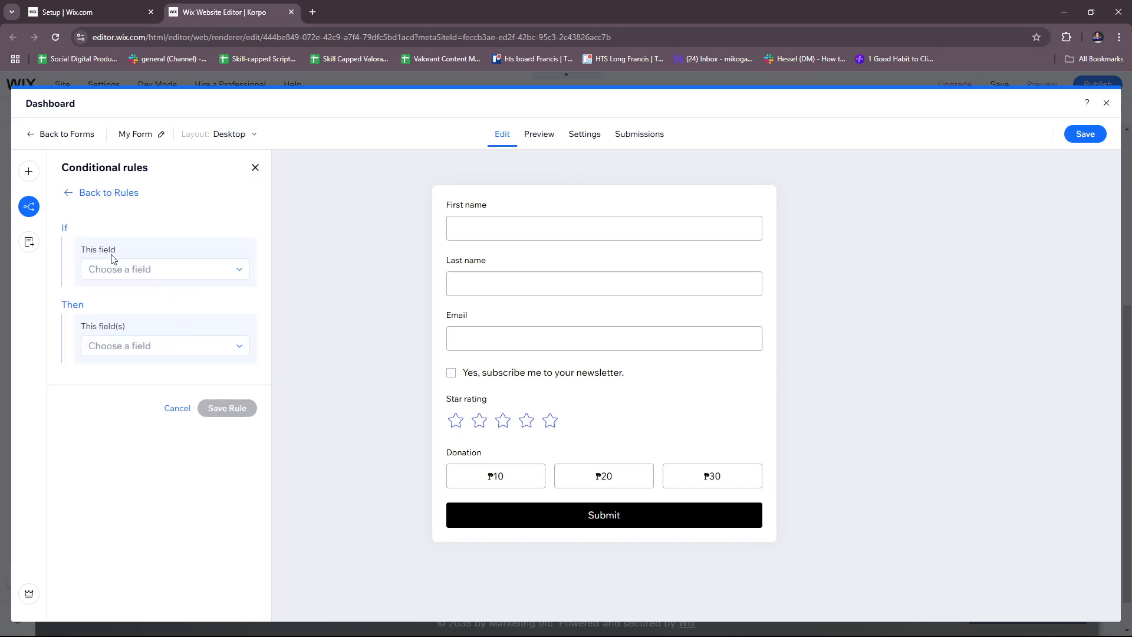
click(135, 276)
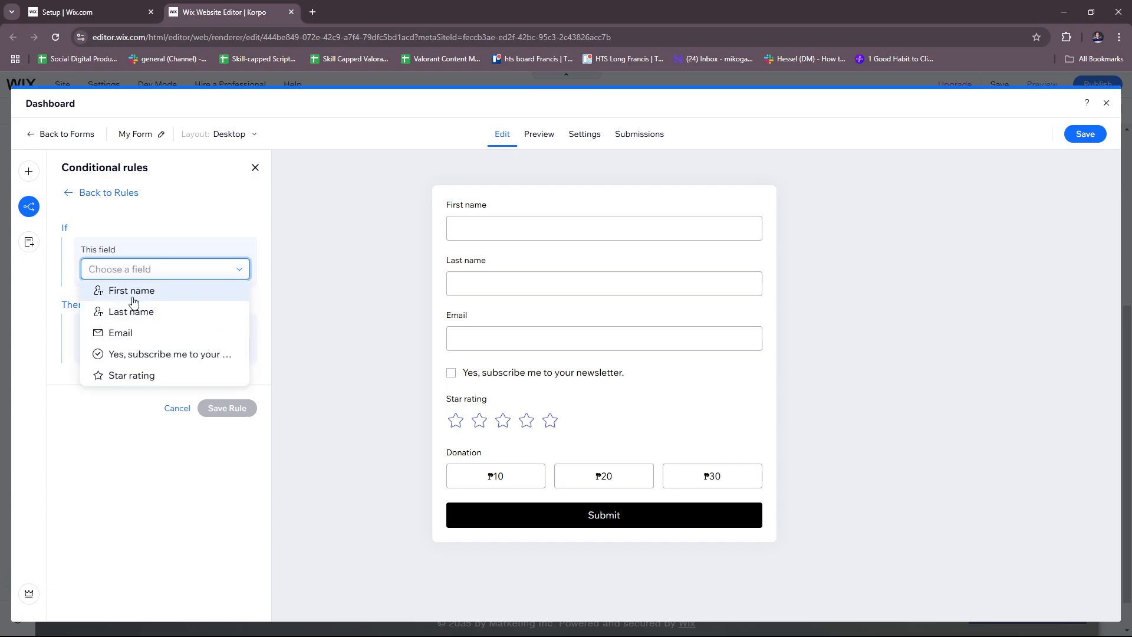
click(137, 293)
click(184, 295)
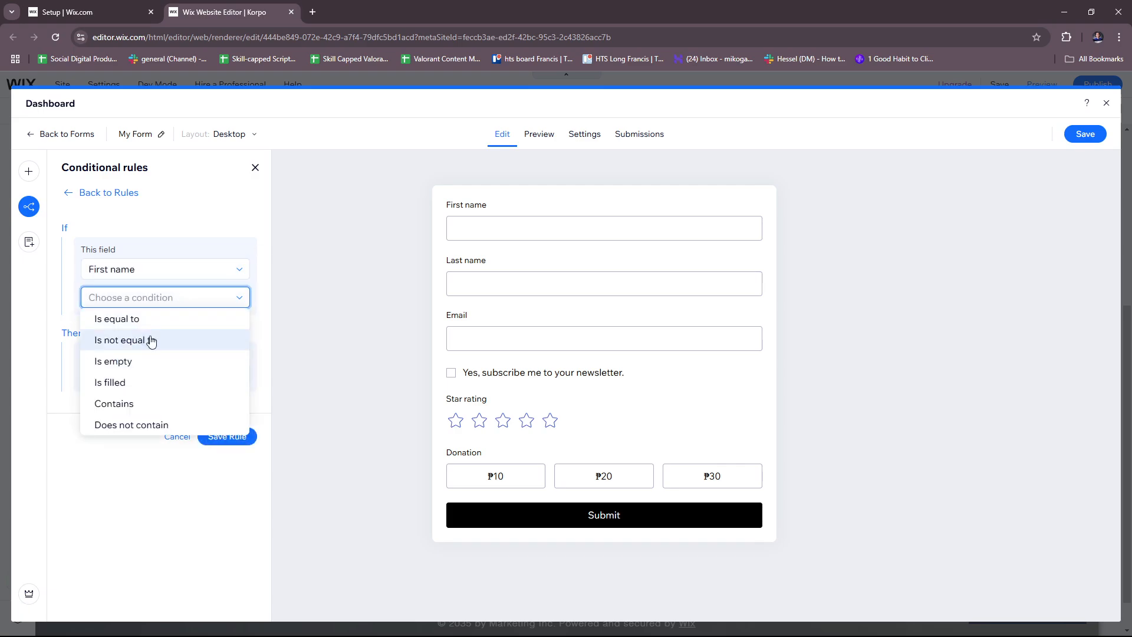
click(131, 384)
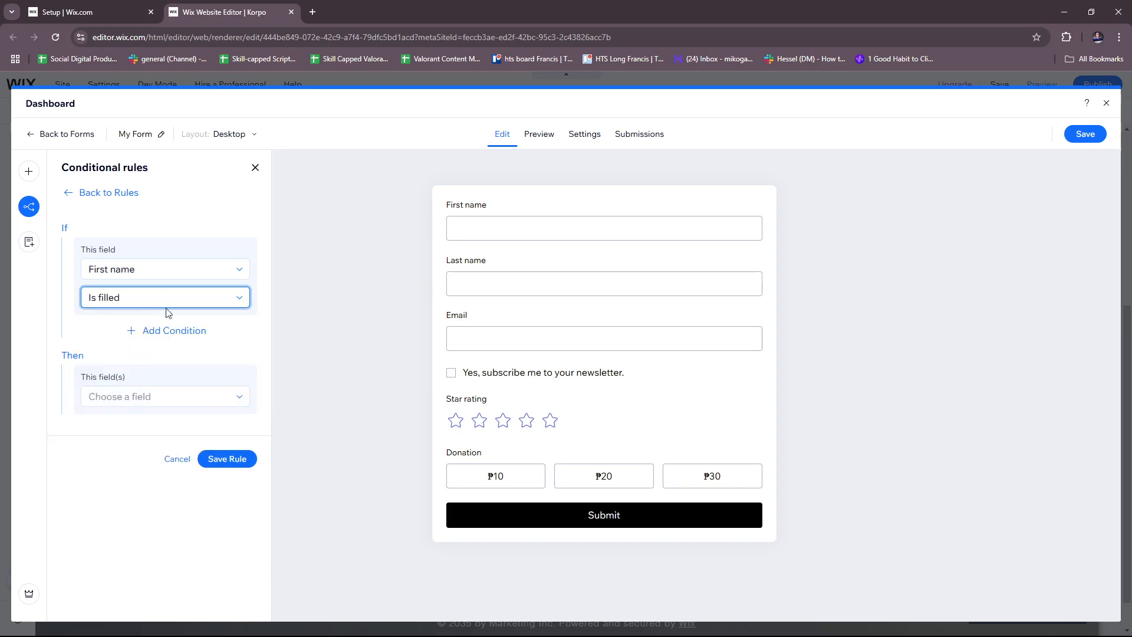
Set the rule to make Last name Required, then cancel the rule
click(127, 401)
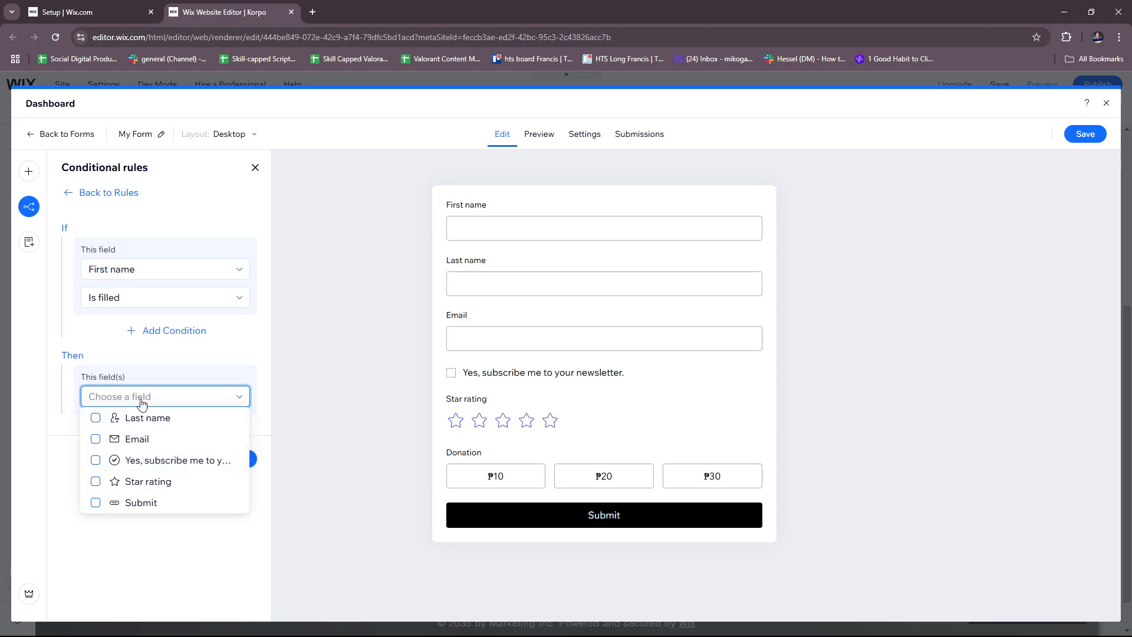
click(148, 419)
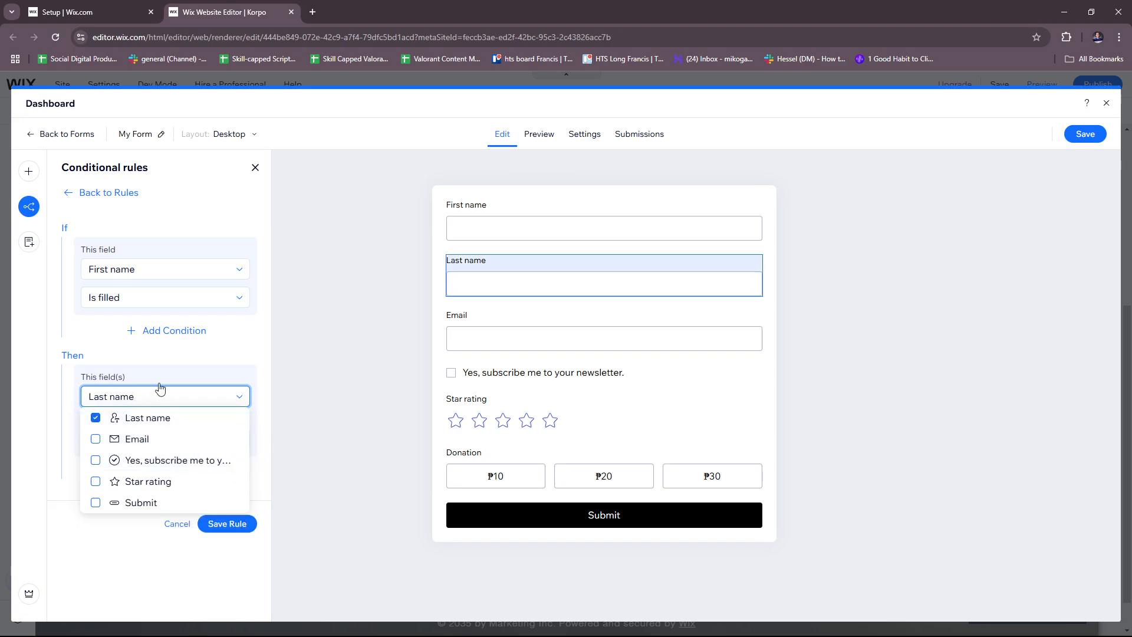
click(203, 377)
click(144, 439)
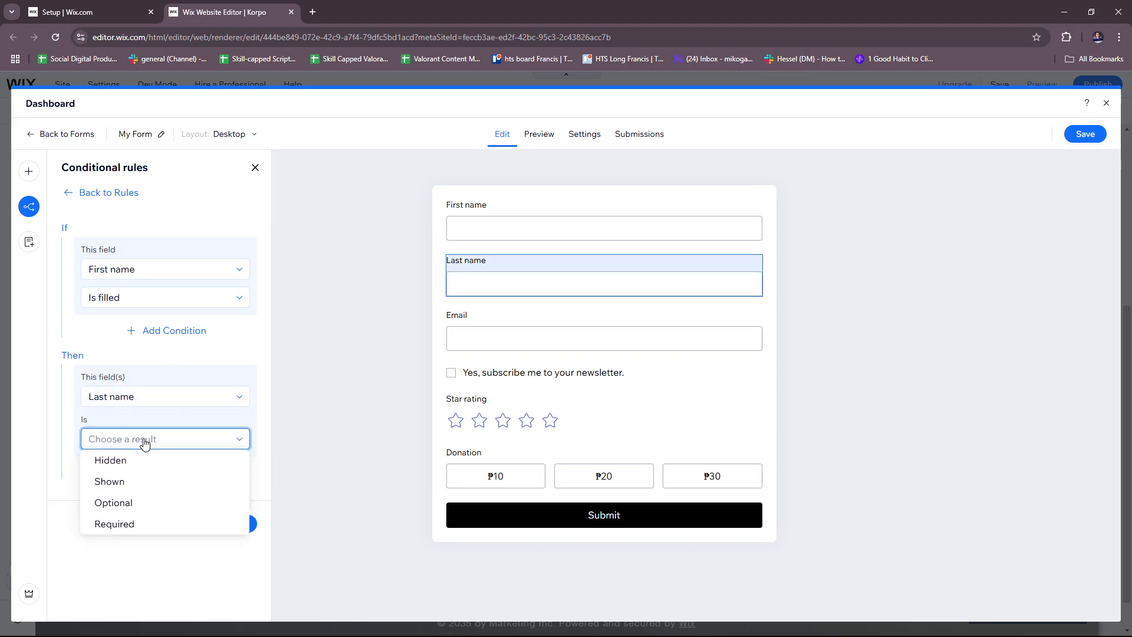
click(146, 525)
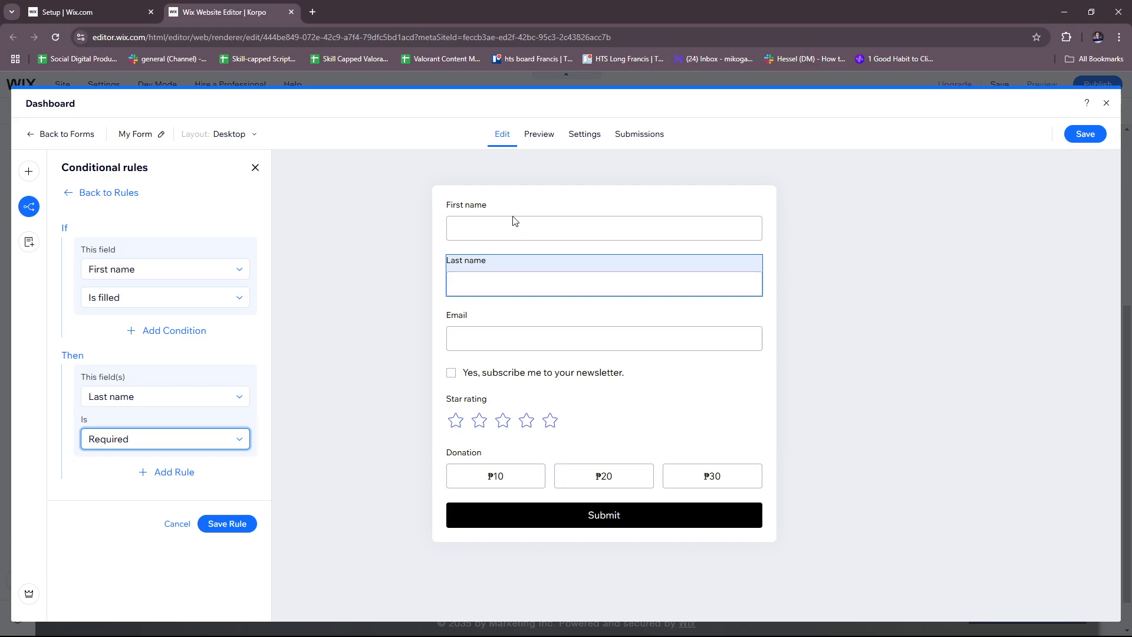
click(497, 228)
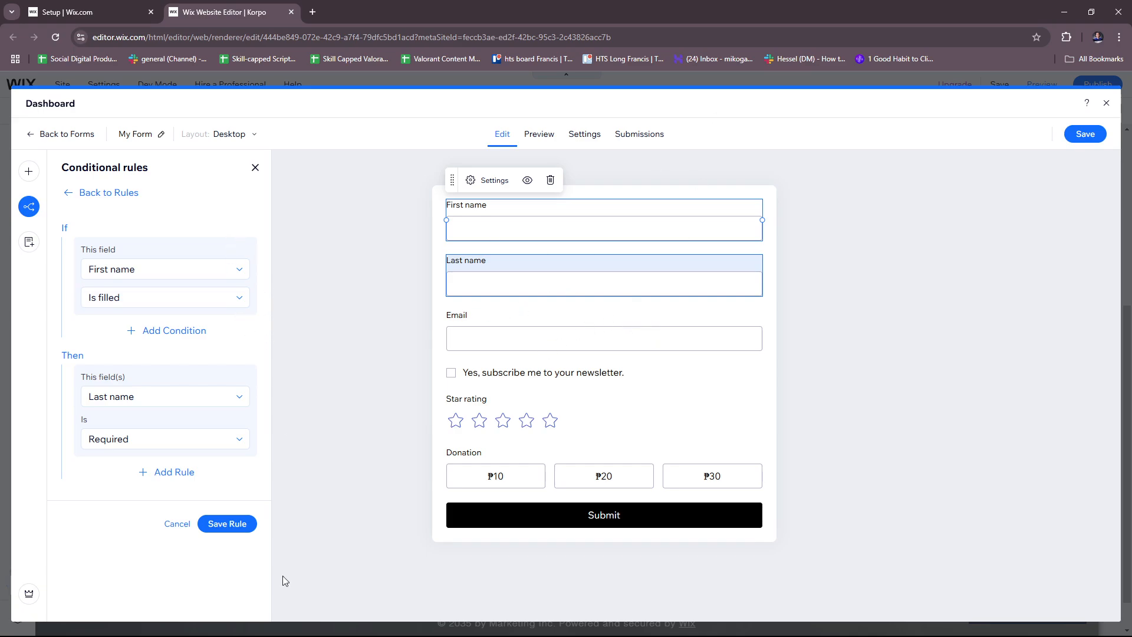
click(178, 525)
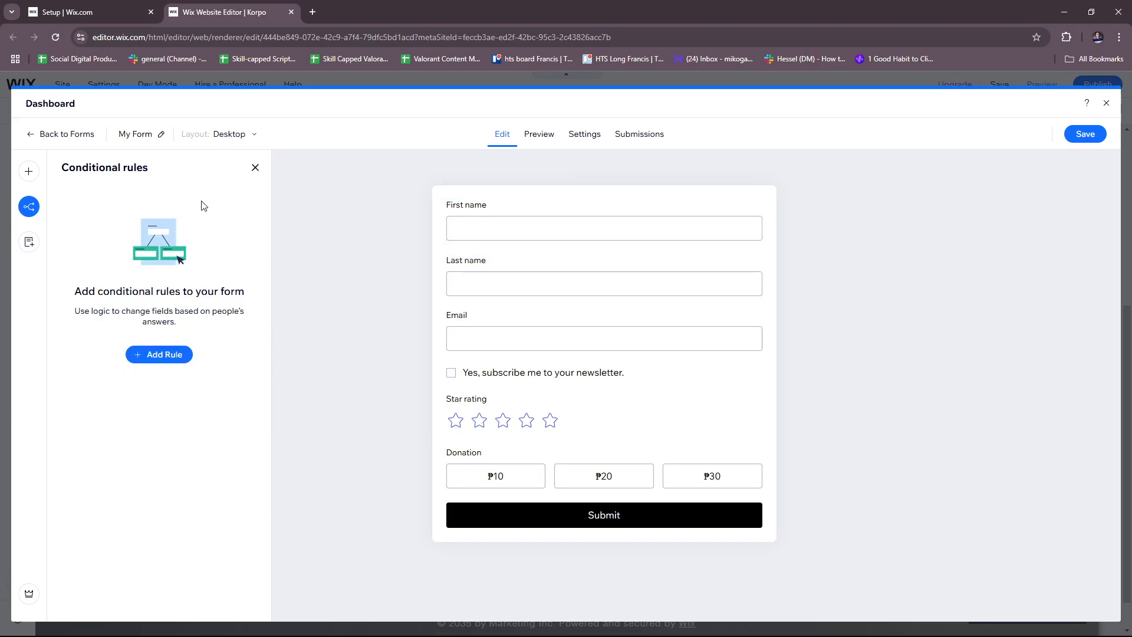
Add a Page 2 to the form, delete it, and dismiss the 'Page deleted.' banner
click(29, 241)
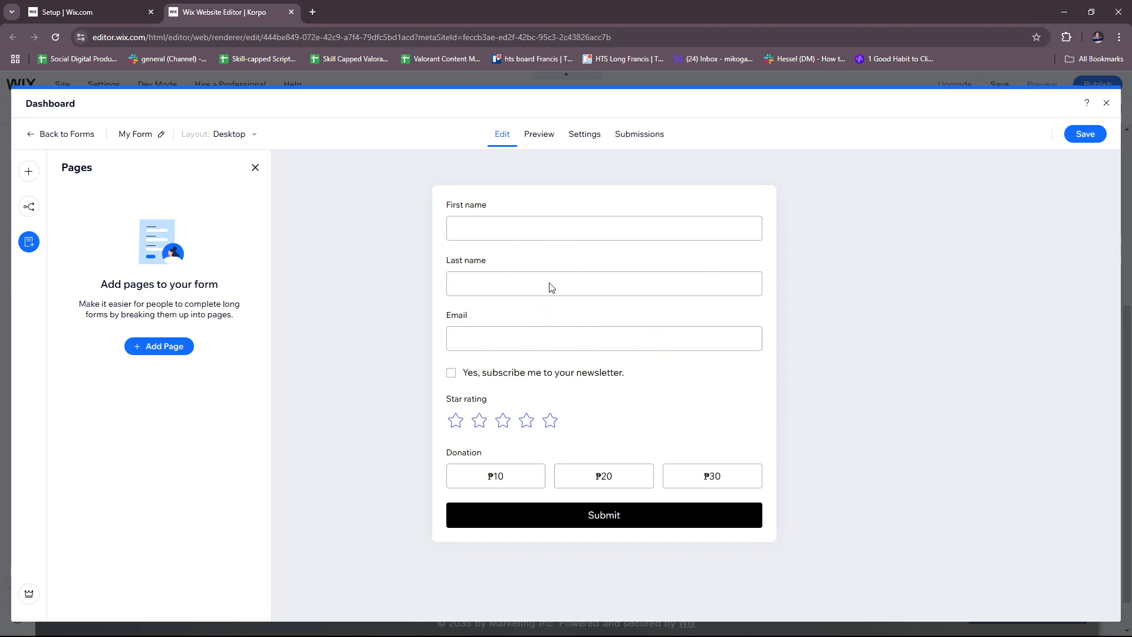
click(183, 346)
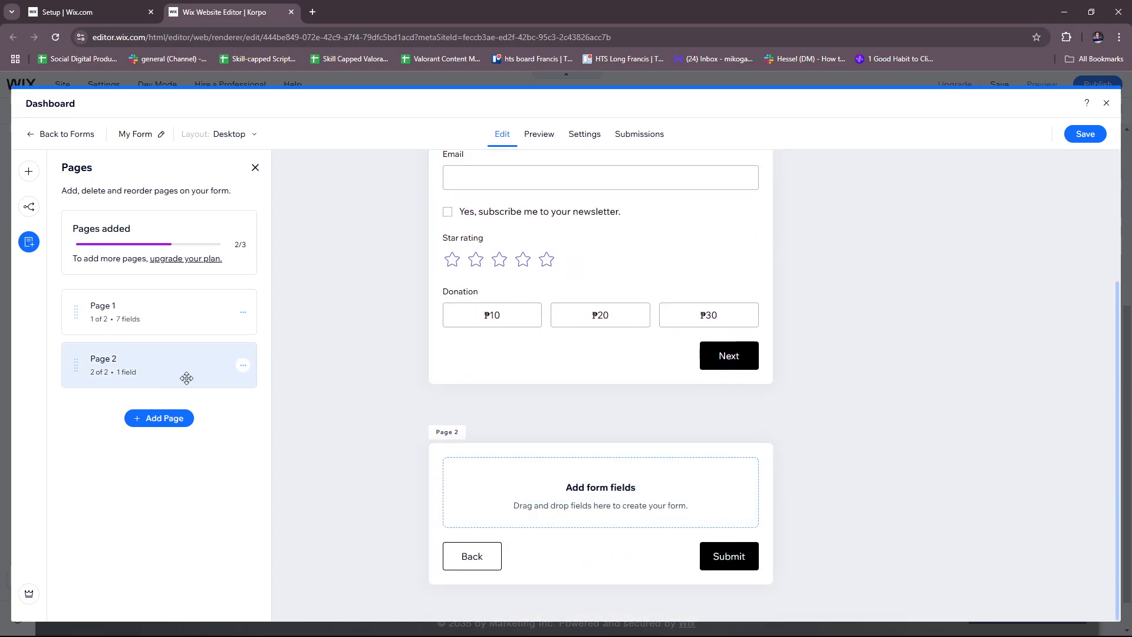
click(243, 365)
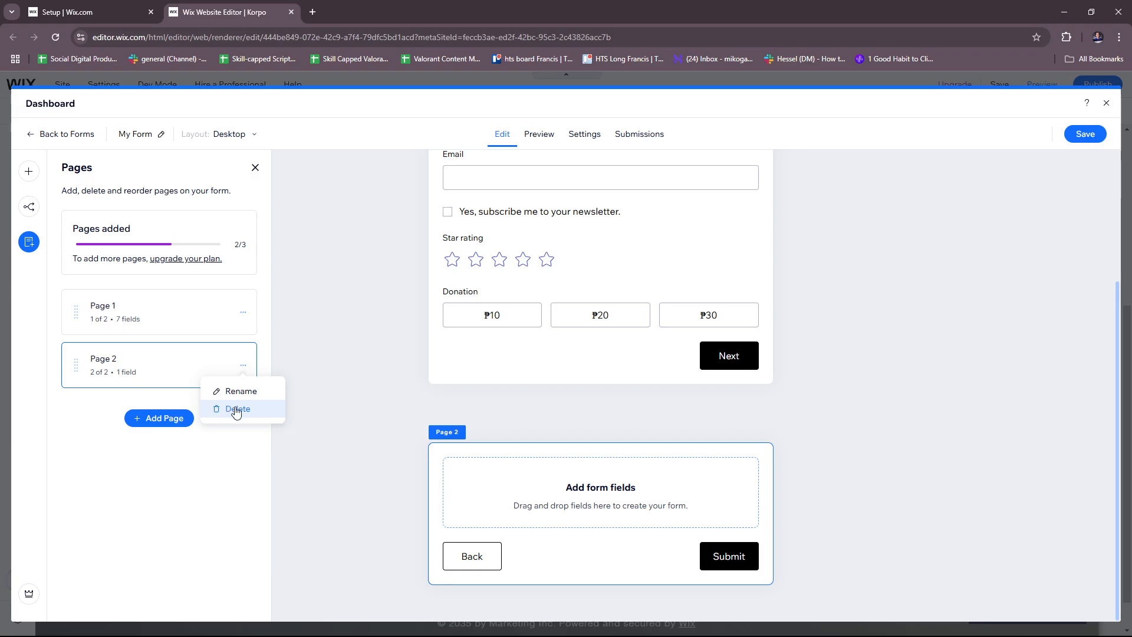
click(237, 410)
click(1109, 133)
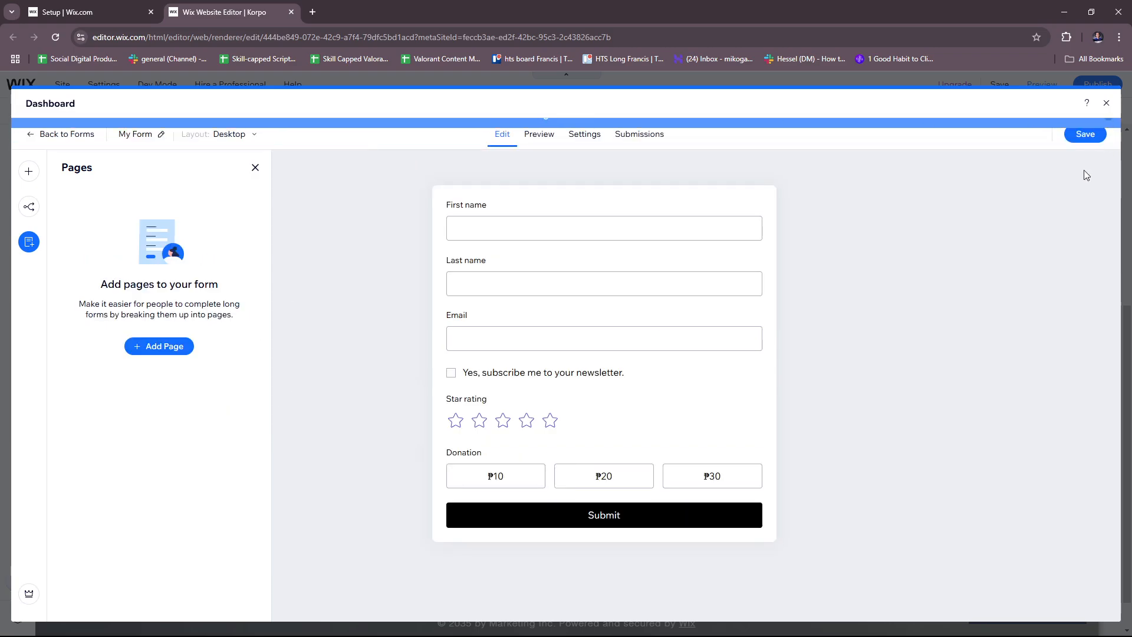
Preview the form and fill First name, Last name and Email with placeholder text
click(537, 138)
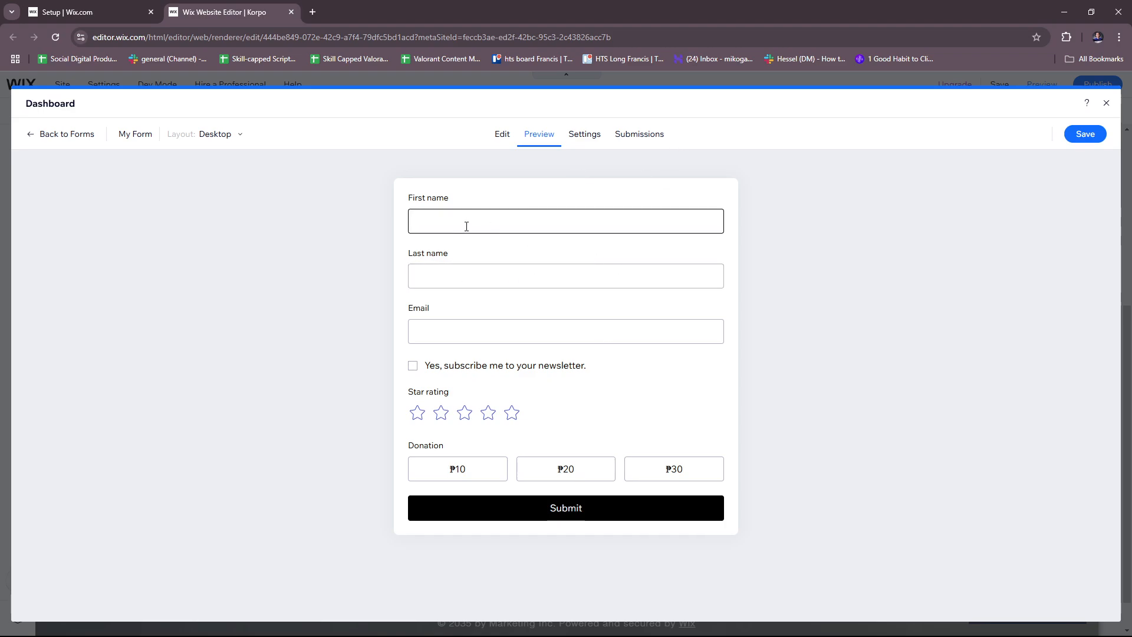
click(488, 233)
text(dasfsfds)
click(523, 270)
text(dsfds)
click(464, 331)
text(dsfsd)
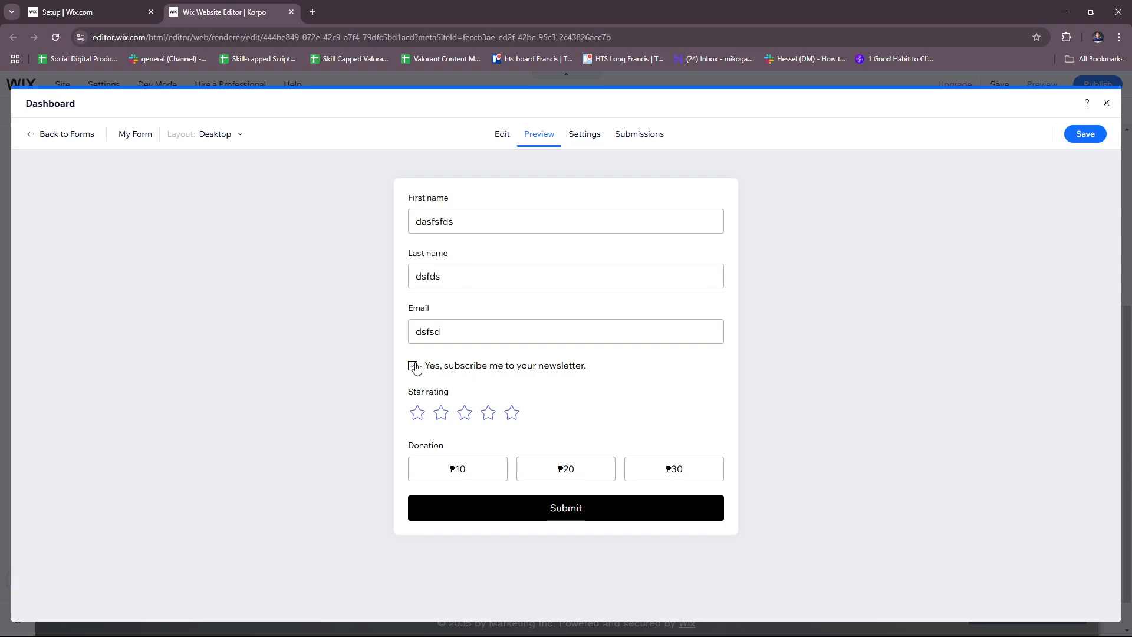
Give a four-star rating, choose the ₽20 donation, submit, and open Settings
click(487, 413)
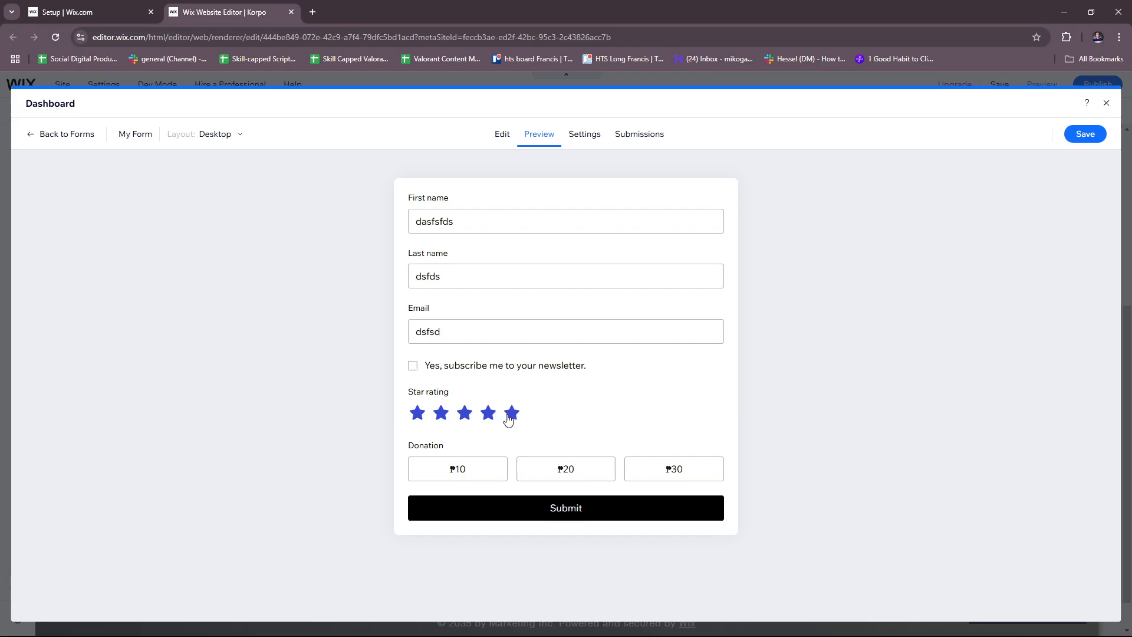
click(589, 466)
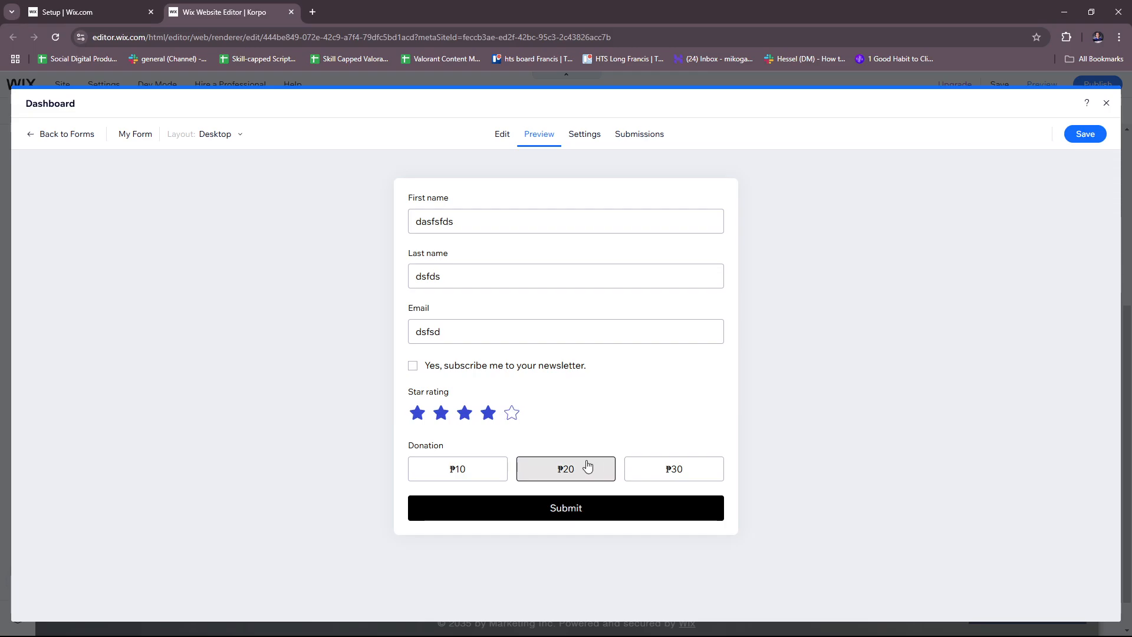
click(573, 508)
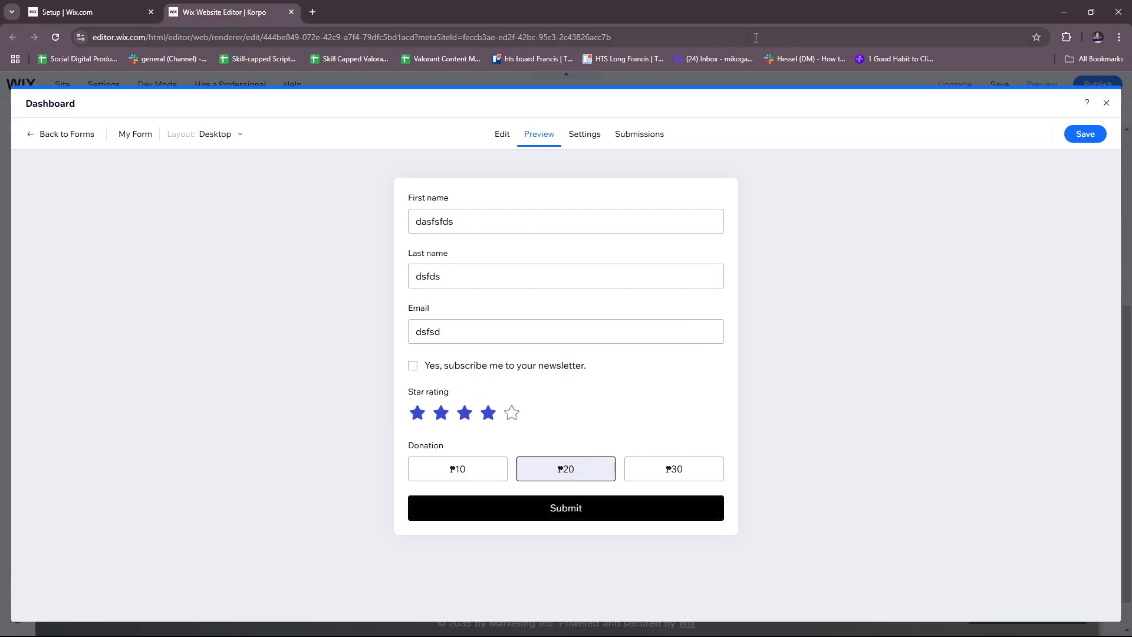
click(592, 146)
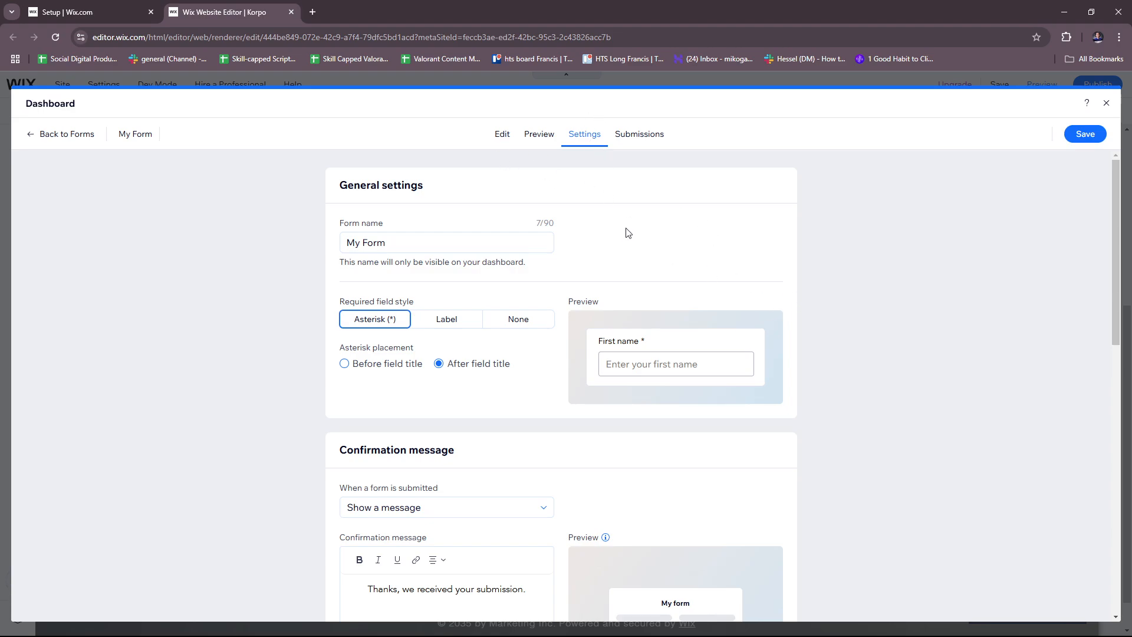
Rename the form to 'Wix Sample Form'
click(397, 241)
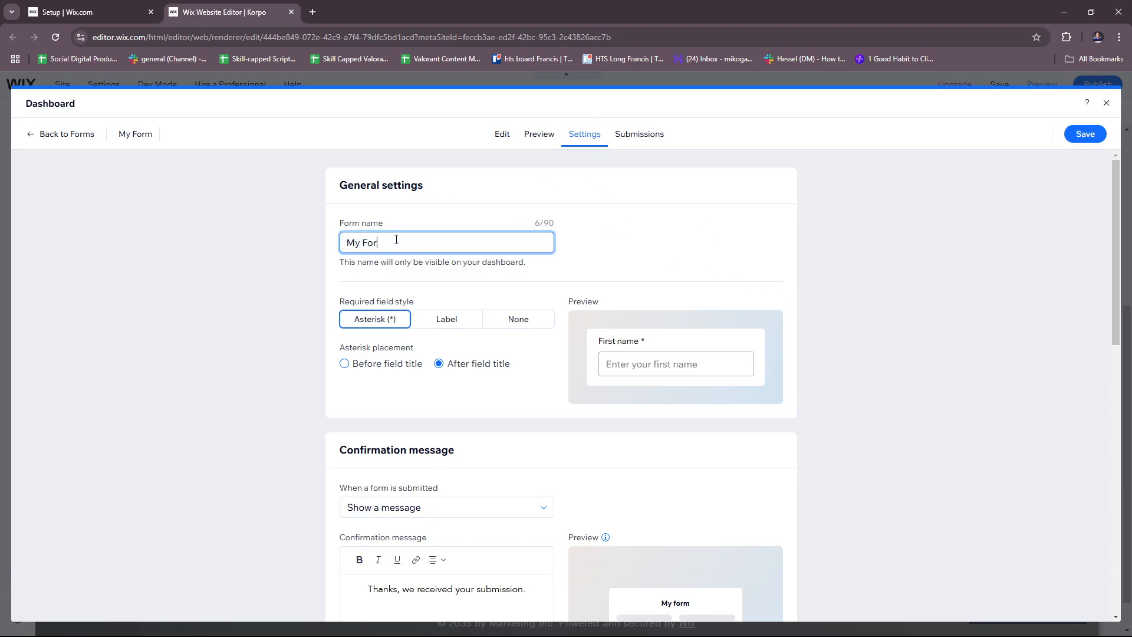
key(BackSpace)
key(BackSpace)
key(BackSpace)
key(BackSpace)
key(BackSpace)
key(BackSpace)
text(Wix)
click(348, 334)
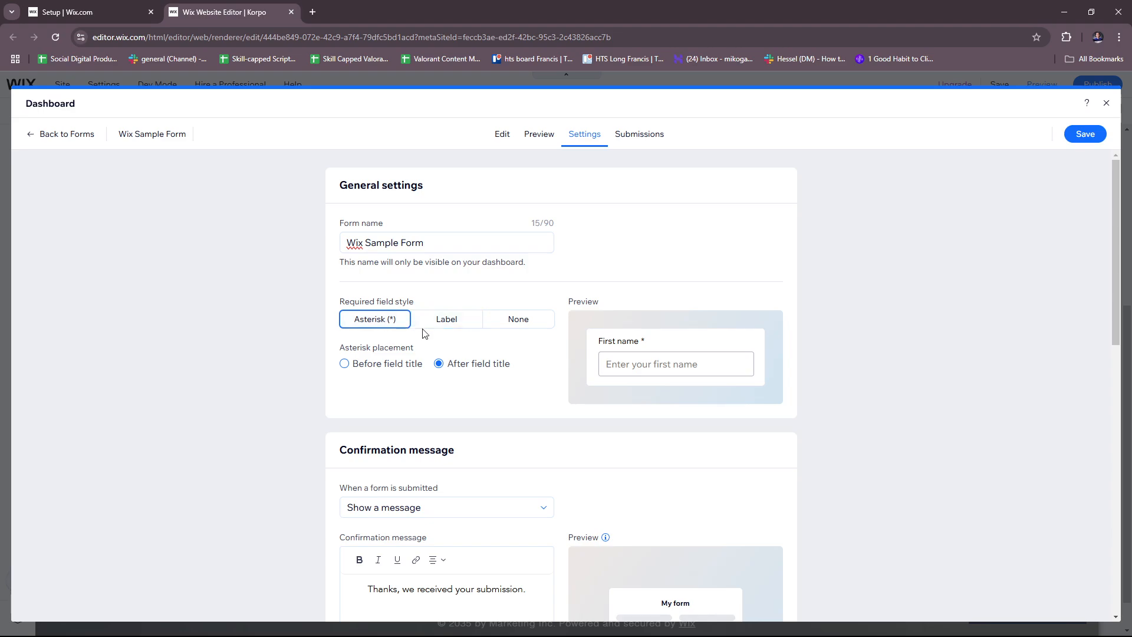
Try the Label and None required-field styles, then keep Asterisk (*)
drag(653, 341, 594, 342)
click(664, 339)
click(454, 319)
double_click(662, 342)
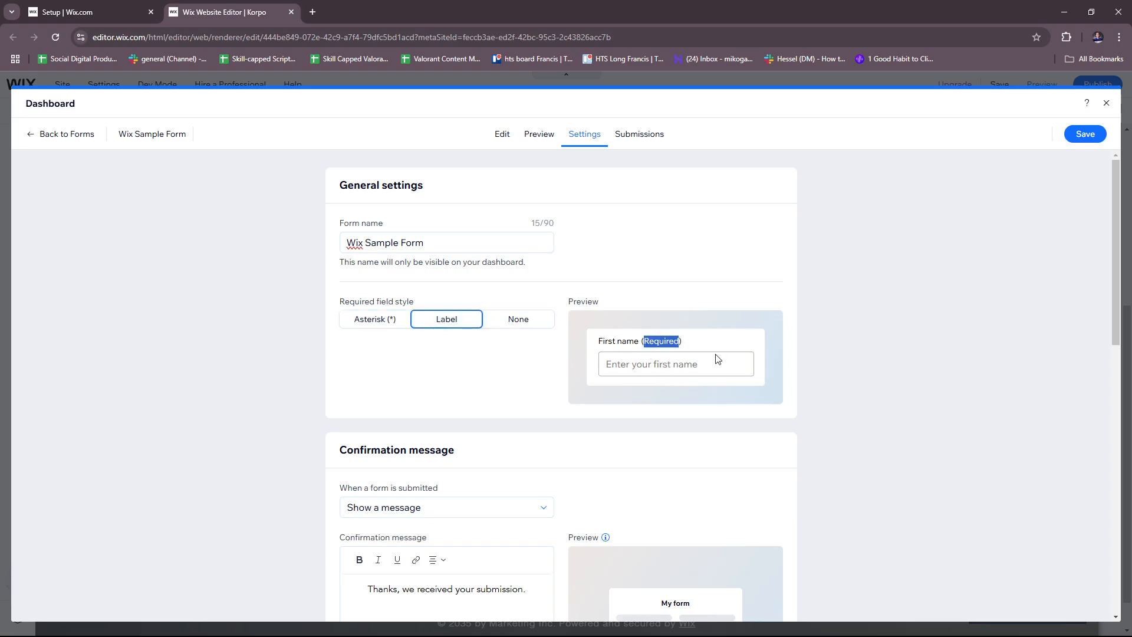
click(511, 321)
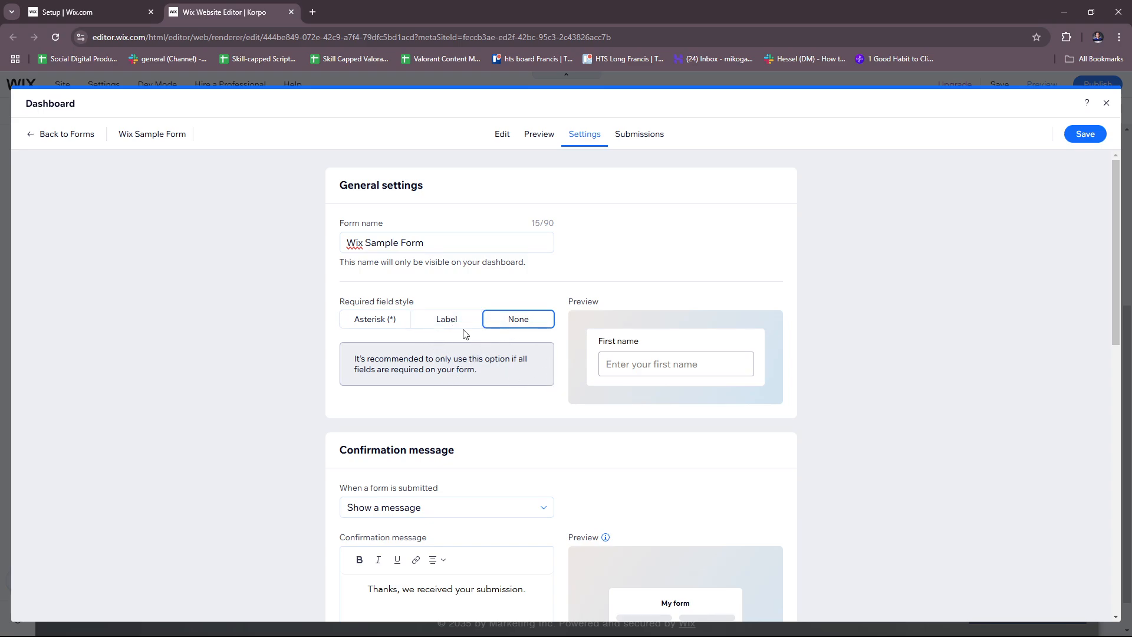
click(370, 323)
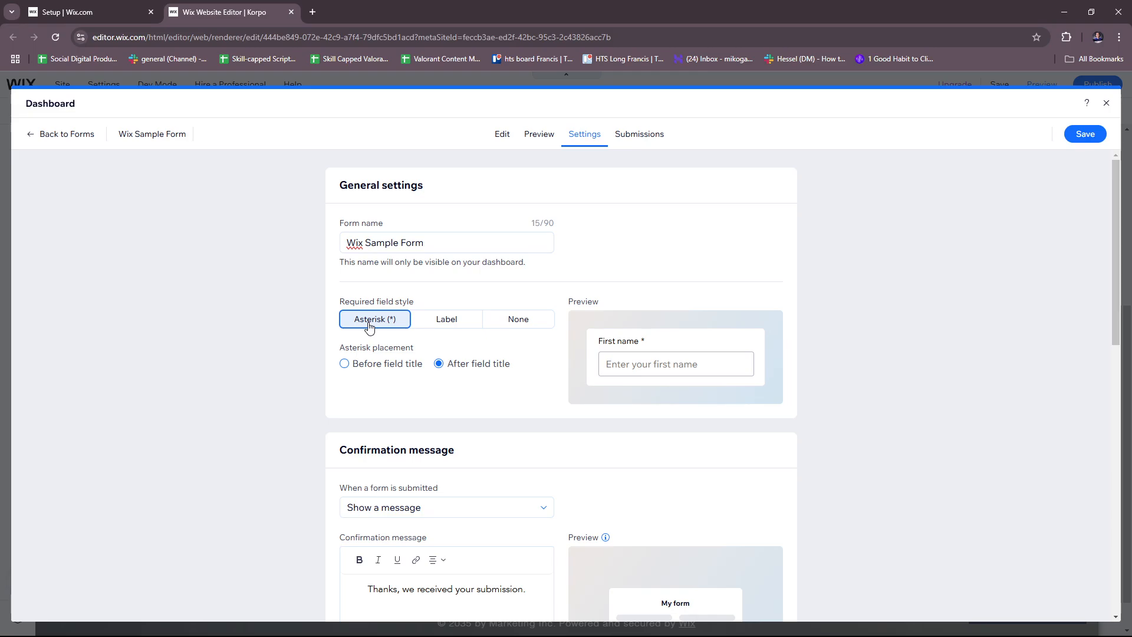
scroll(738, 413, down, 4)
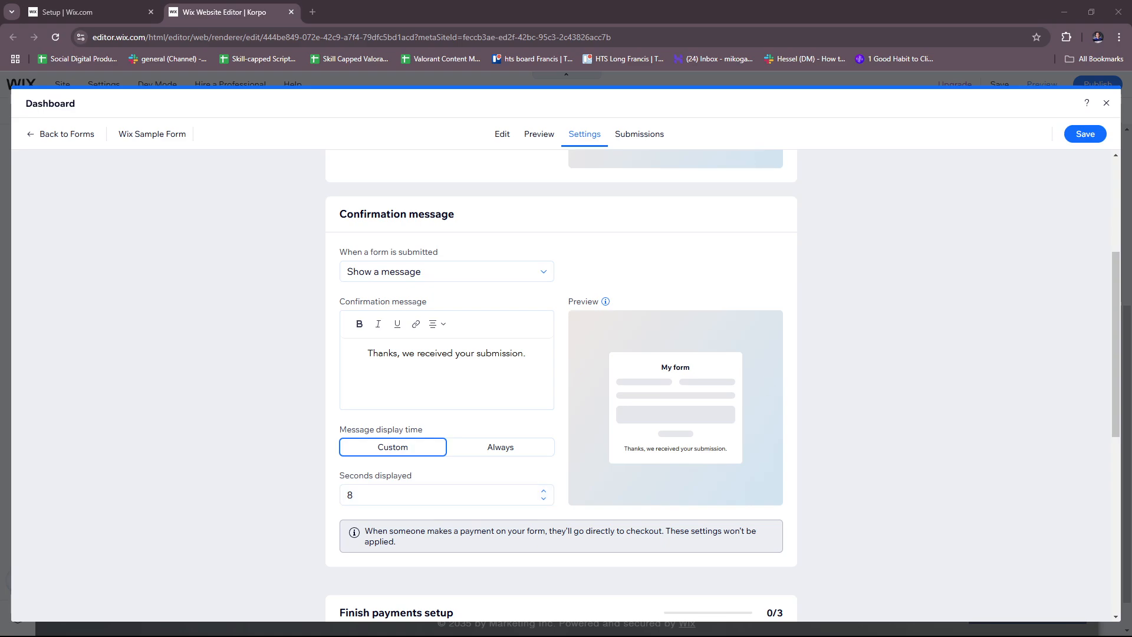
Keep 'Show a message' after submission and display it for 5 seconds
click(368, 353)
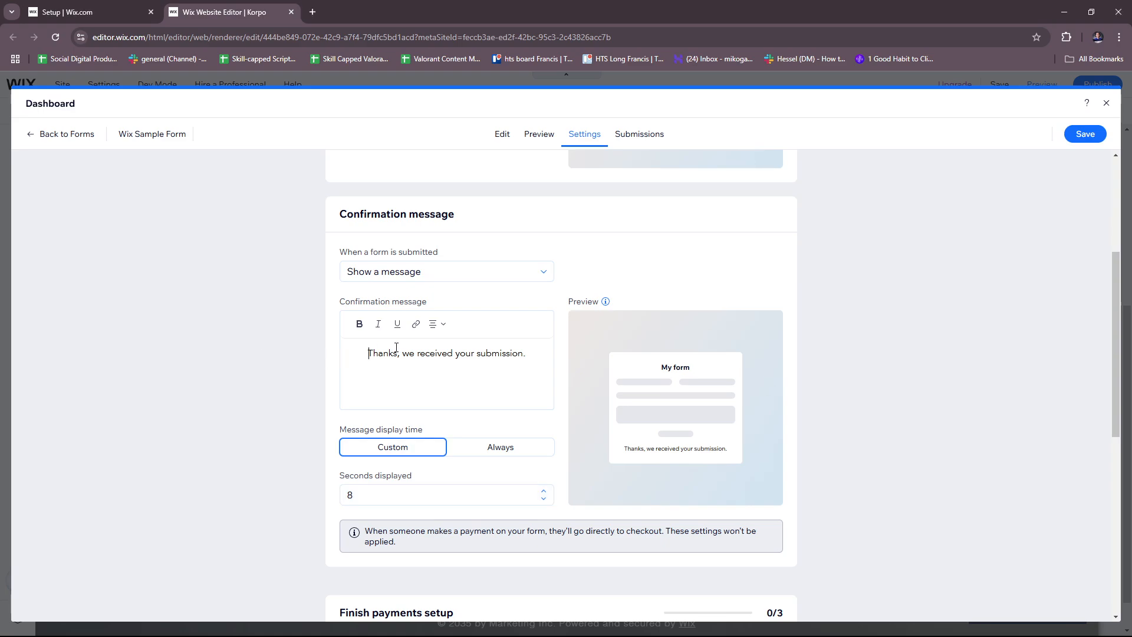
click(407, 275)
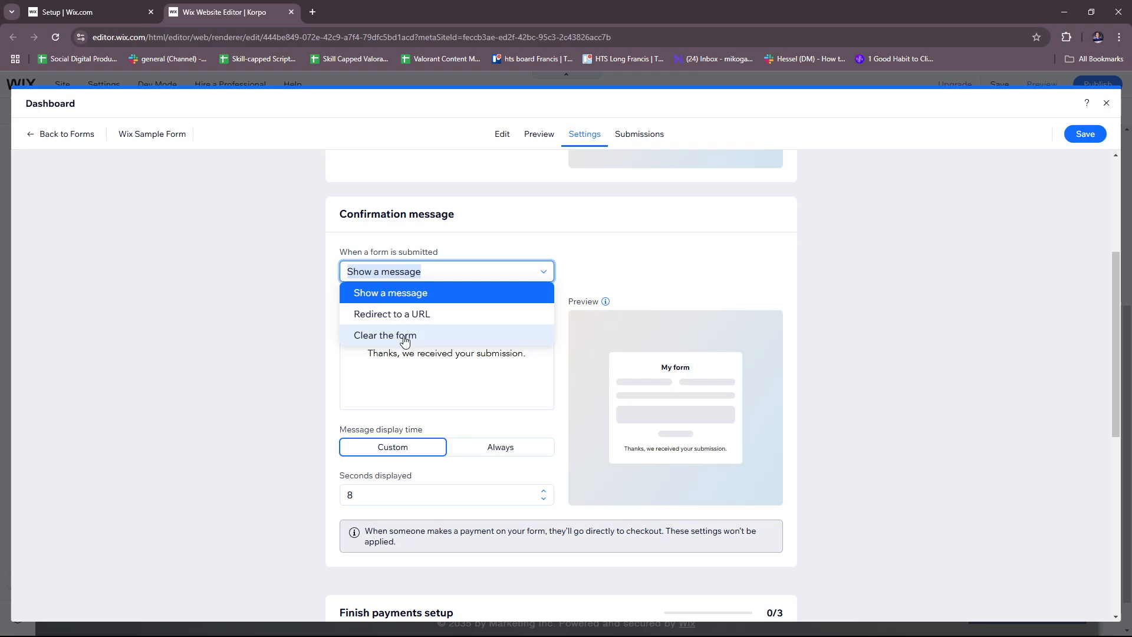
click(452, 299)
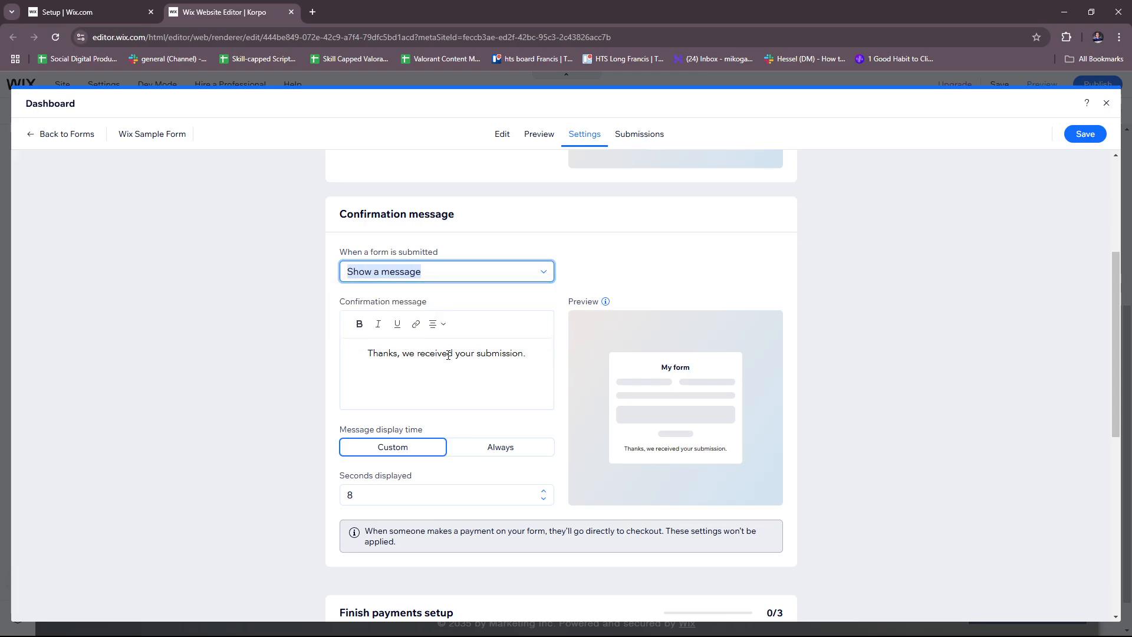
click(500, 354)
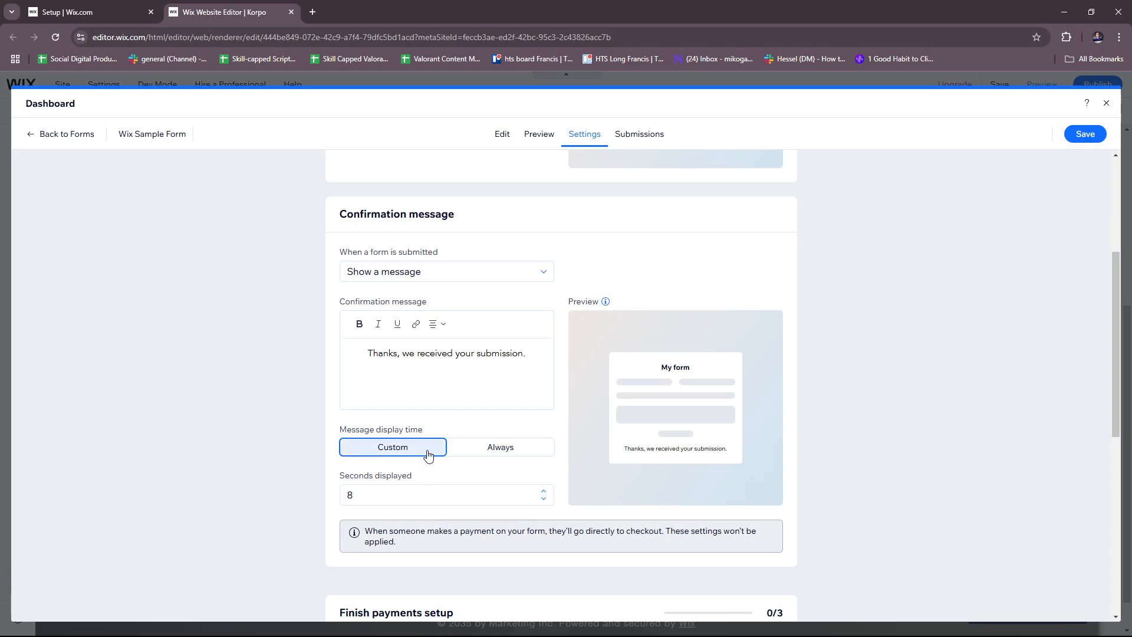
click(393, 495)
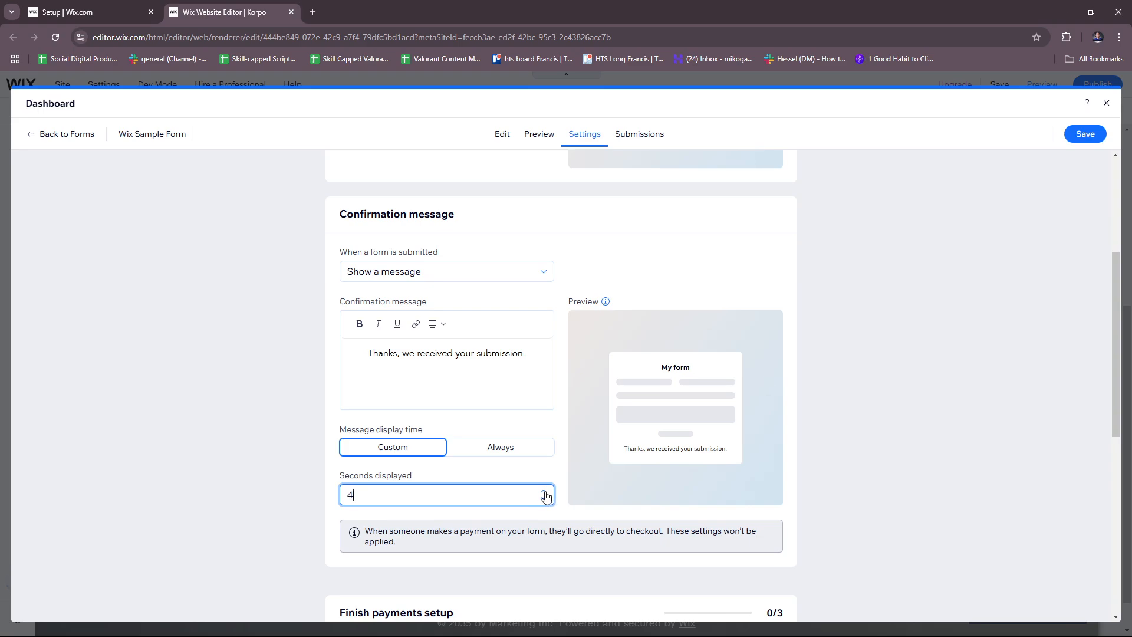
click(314, 471)
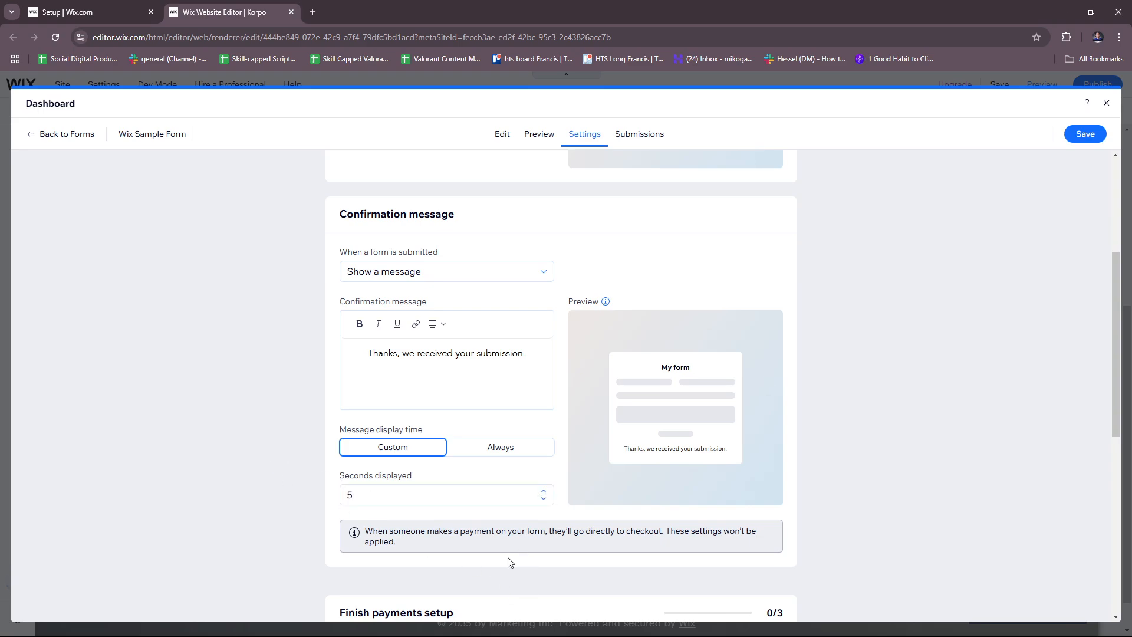
Leave the spam filter on Advanced with reCAPTCHA, then view Submissions
scroll(541, 535, down, 1)
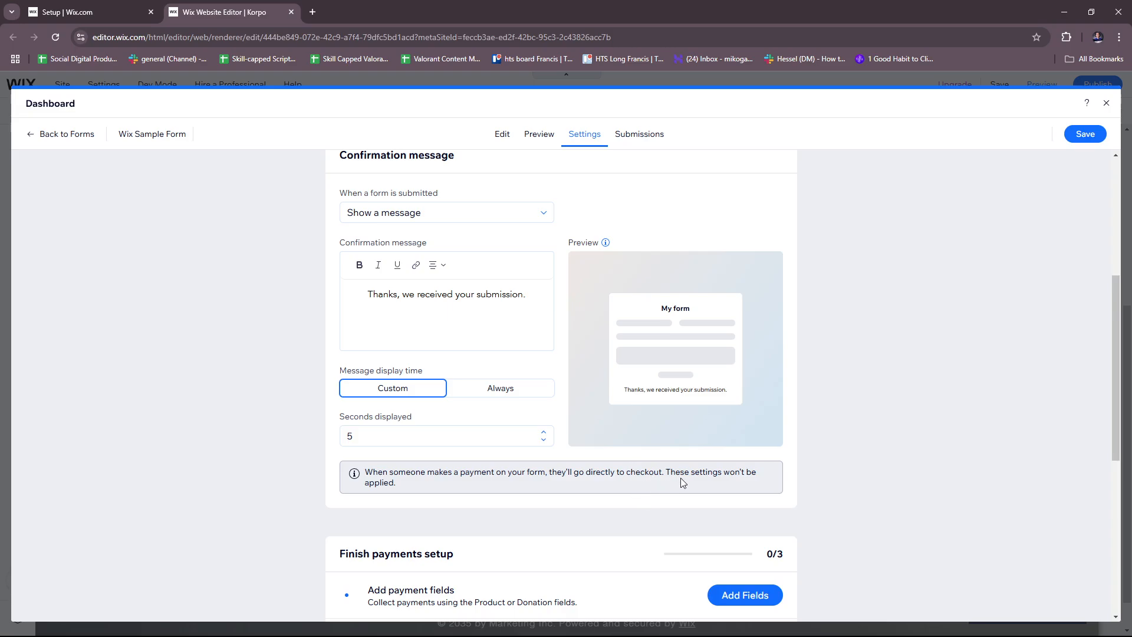
scroll(622, 500, down, 1)
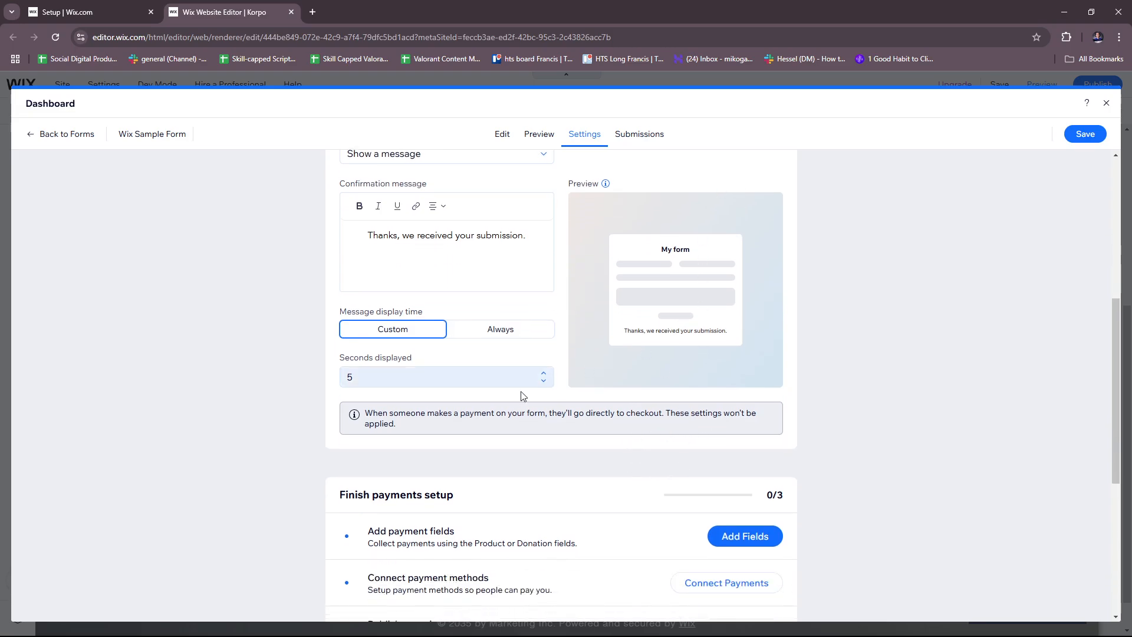
scroll(522, 270, down, 1)
scroll(571, 300, down, 2)
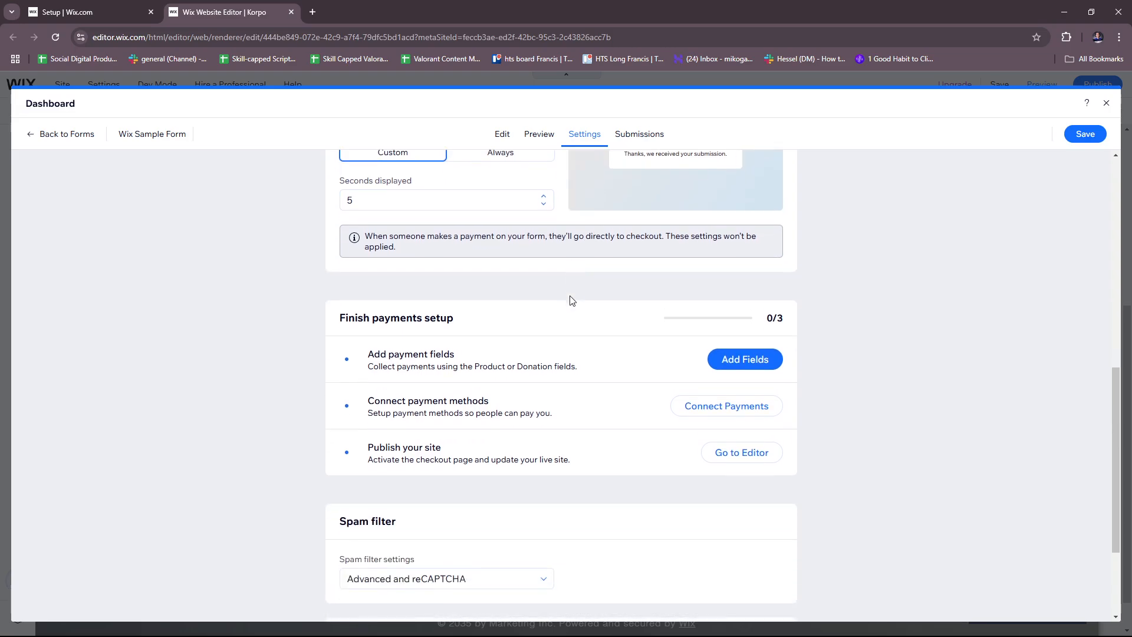
scroll(438, 367, down, 1)
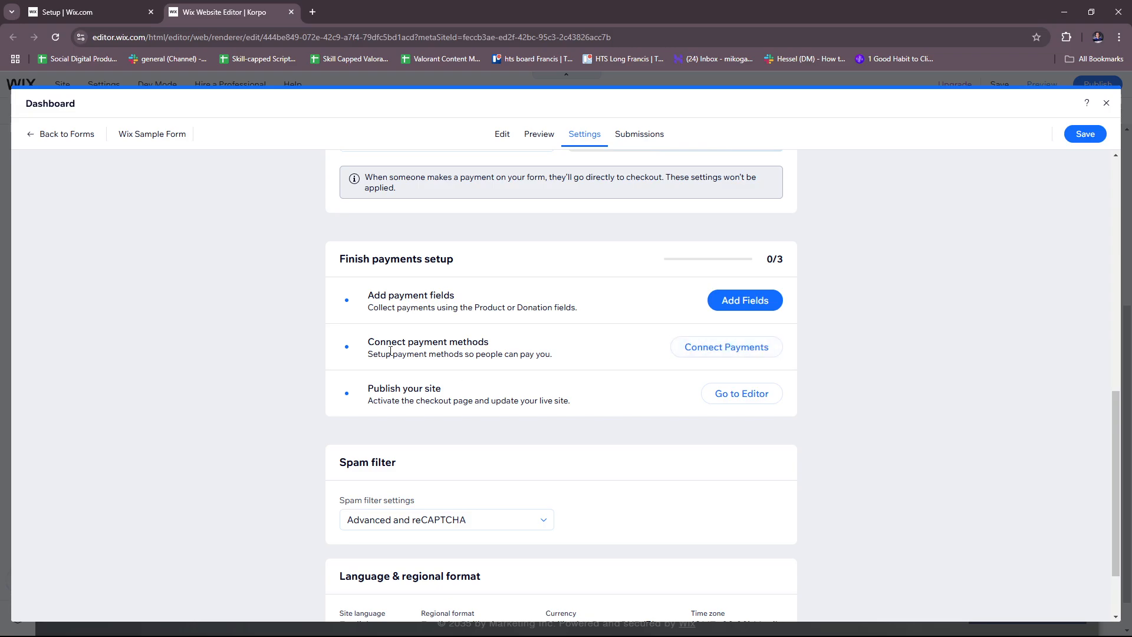
scroll(436, 349, down, 2)
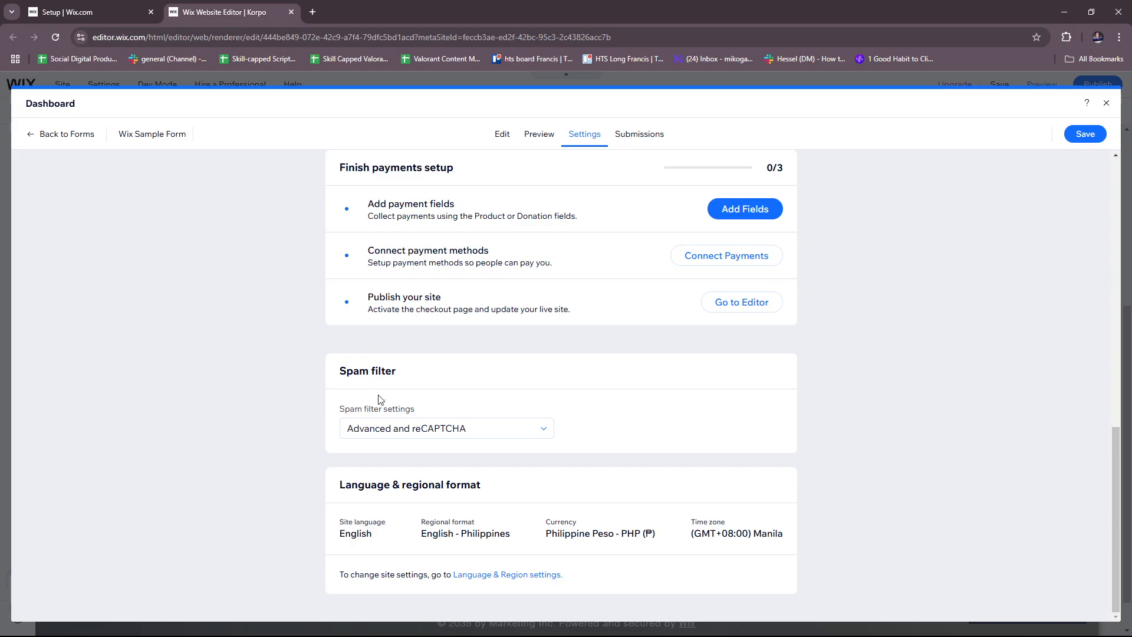
click(433, 428)
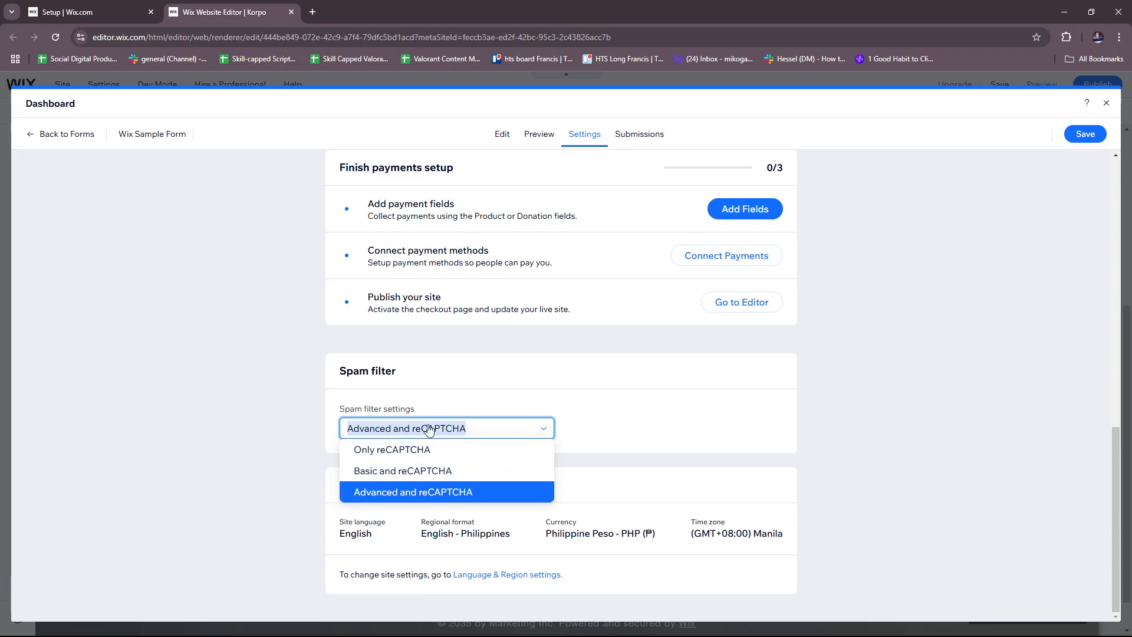
click(714, 409)
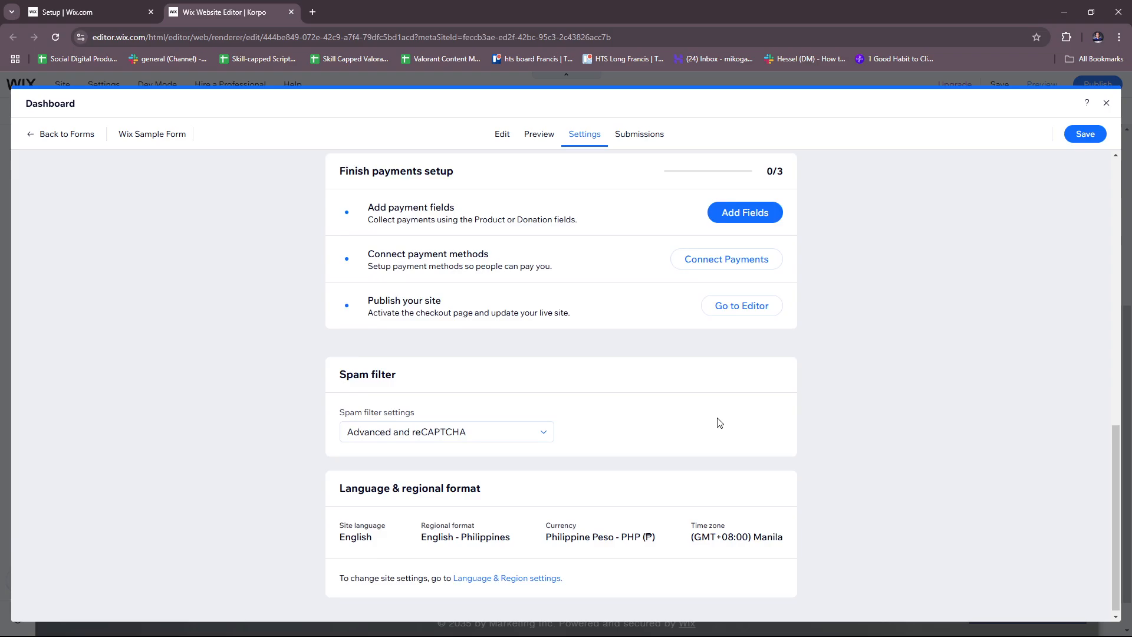
scroll(726, 421, up, 10)
click(642, 139)
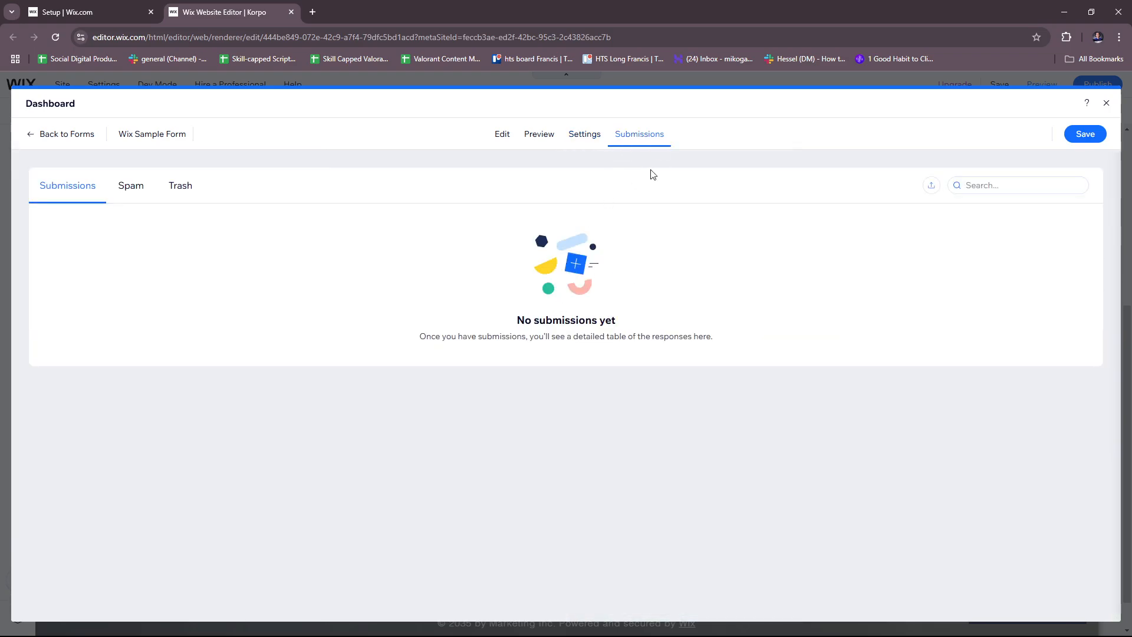
click(131, 187)
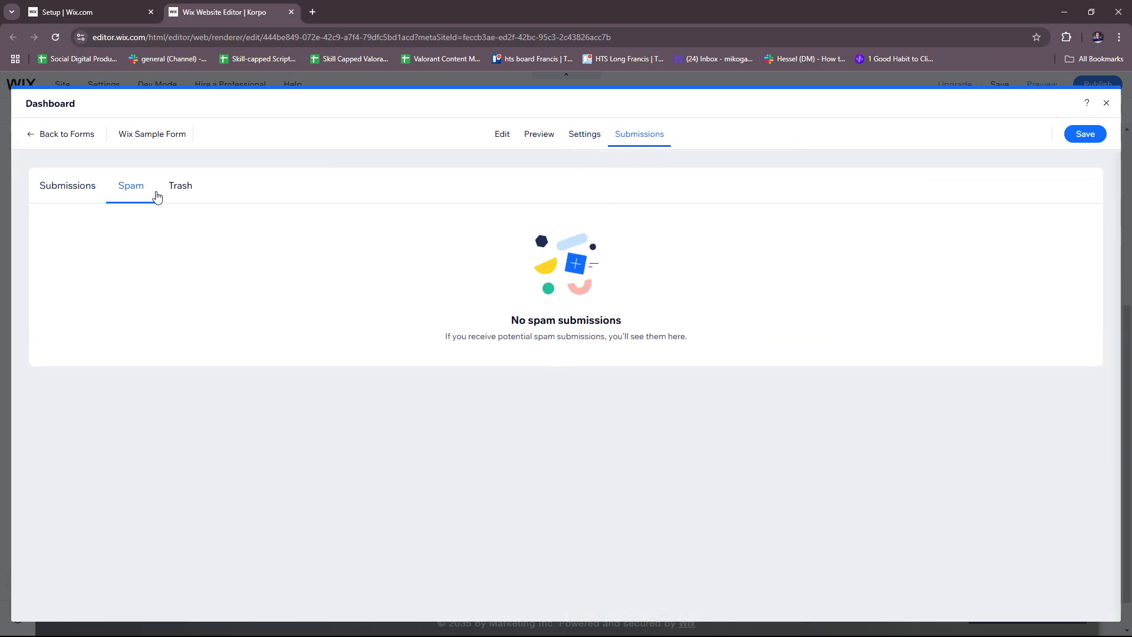
click(68, 186)
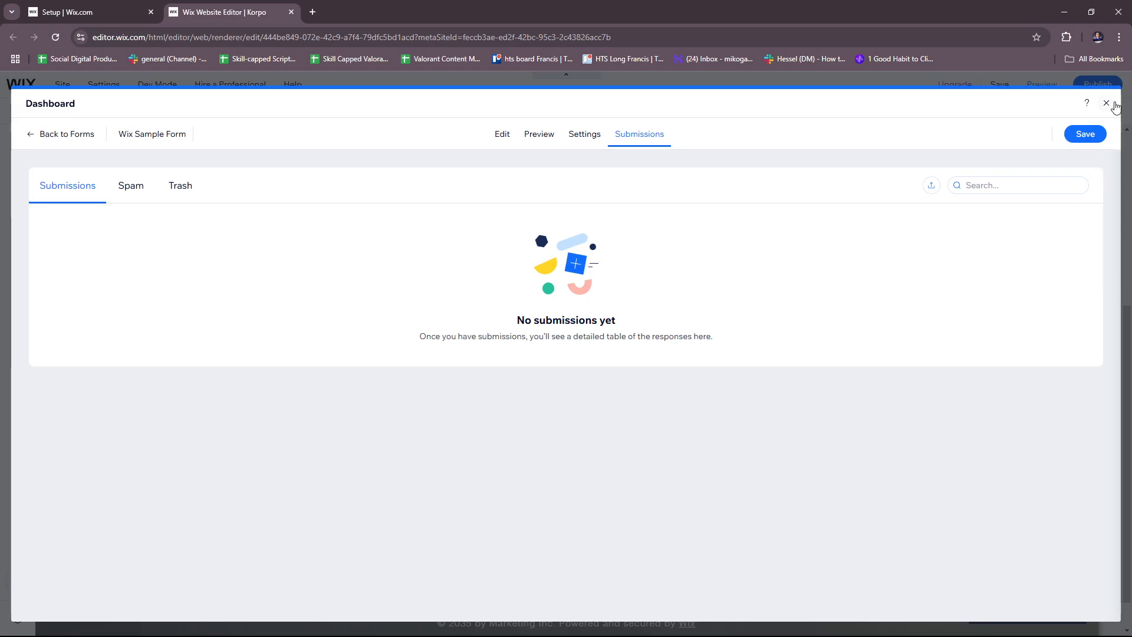
Close the forms dashboard and drag the form beneath the 'KORPO - LIBERATING YOUR STYLE.' heading
click(1106, 103)
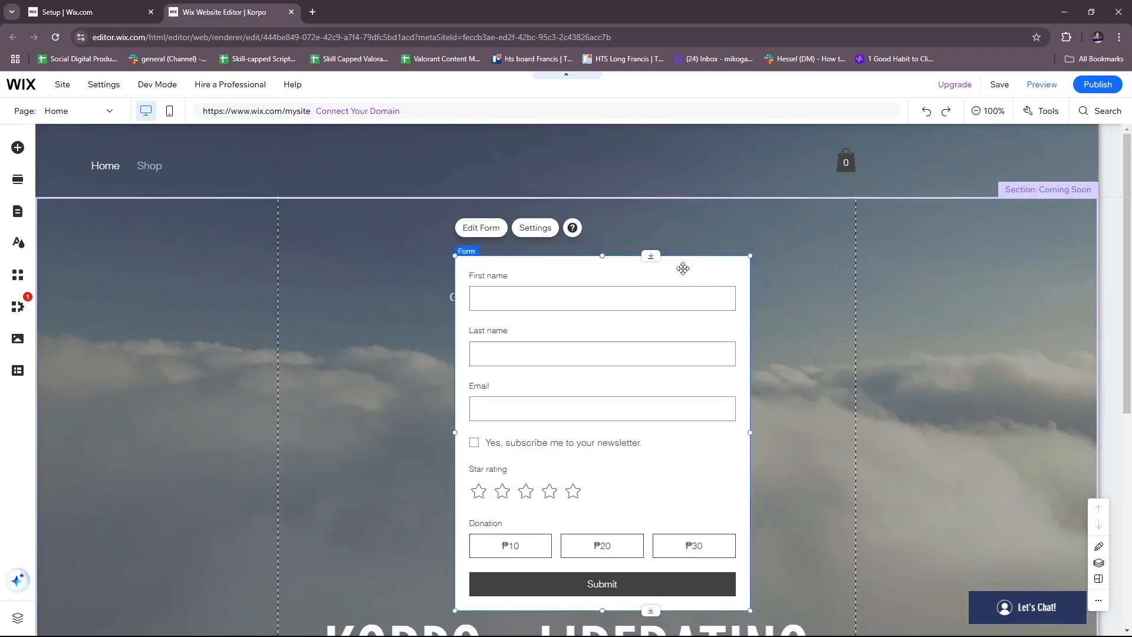
drag(683, 269, 647, 184)
scroll(794, 328, up, 2)
drag(782, 419, 788, 237)
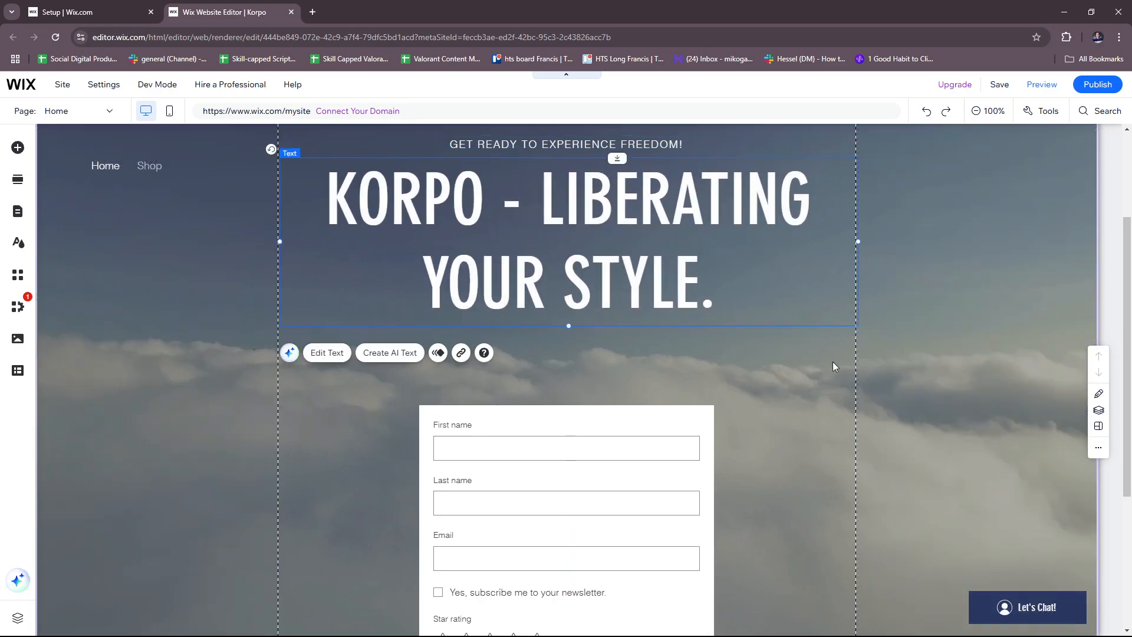
click(809, 404)
scroll(776, 477, down, 4)
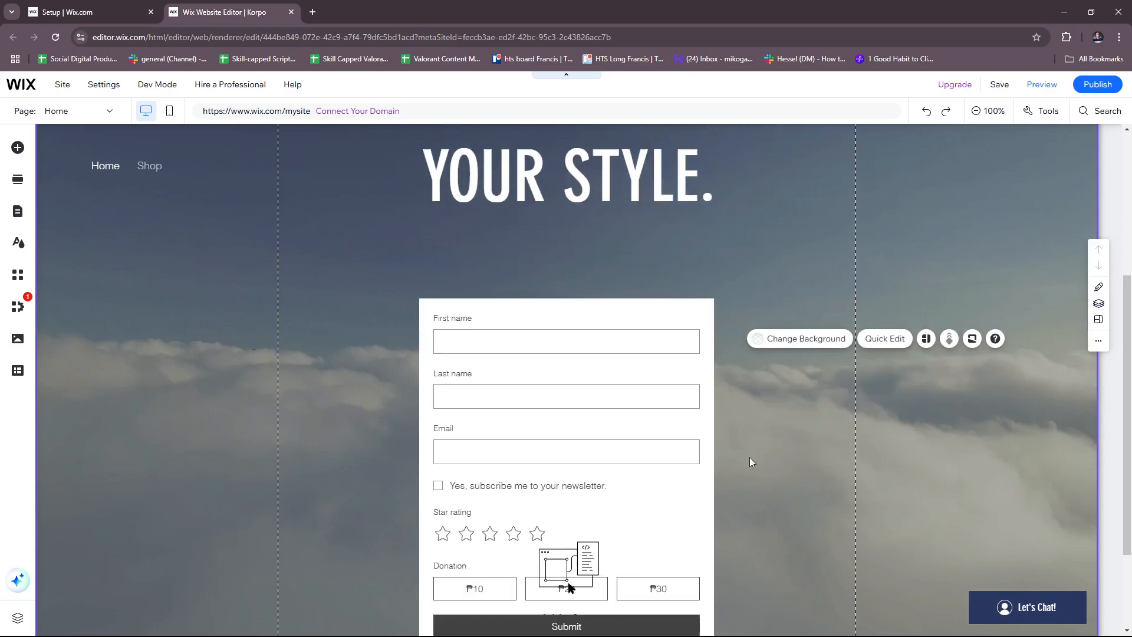
drag(638, 317, 640, 274)
scroll(778, 392, up, 2)
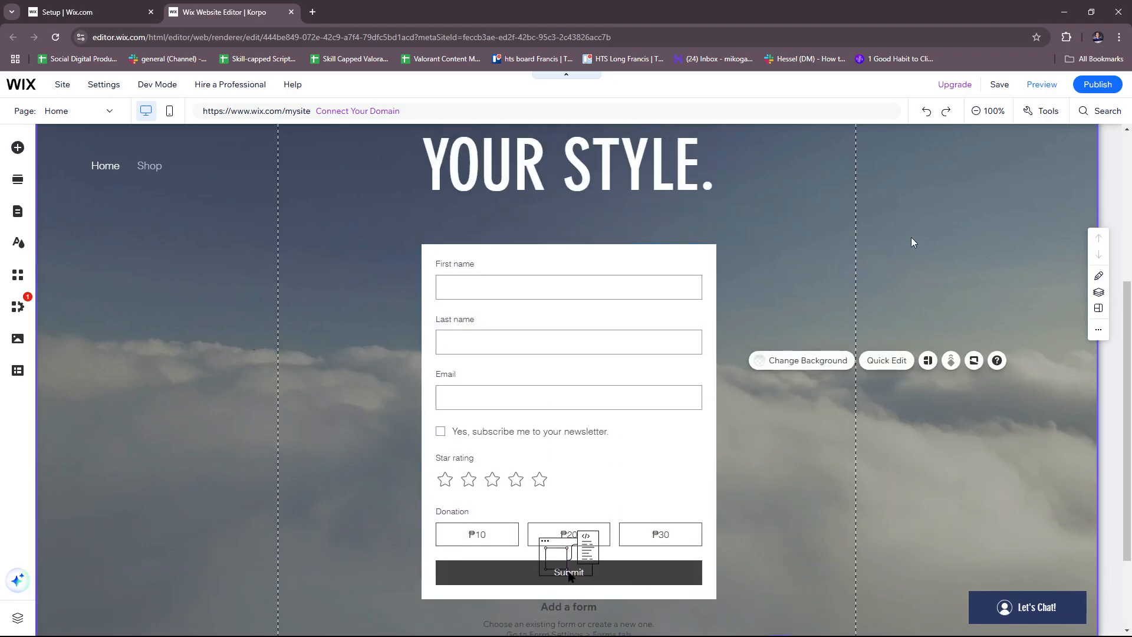
Save the site on the free Wix.com address ending in /korpo and dismiss the confirmation
click(1001, 85)
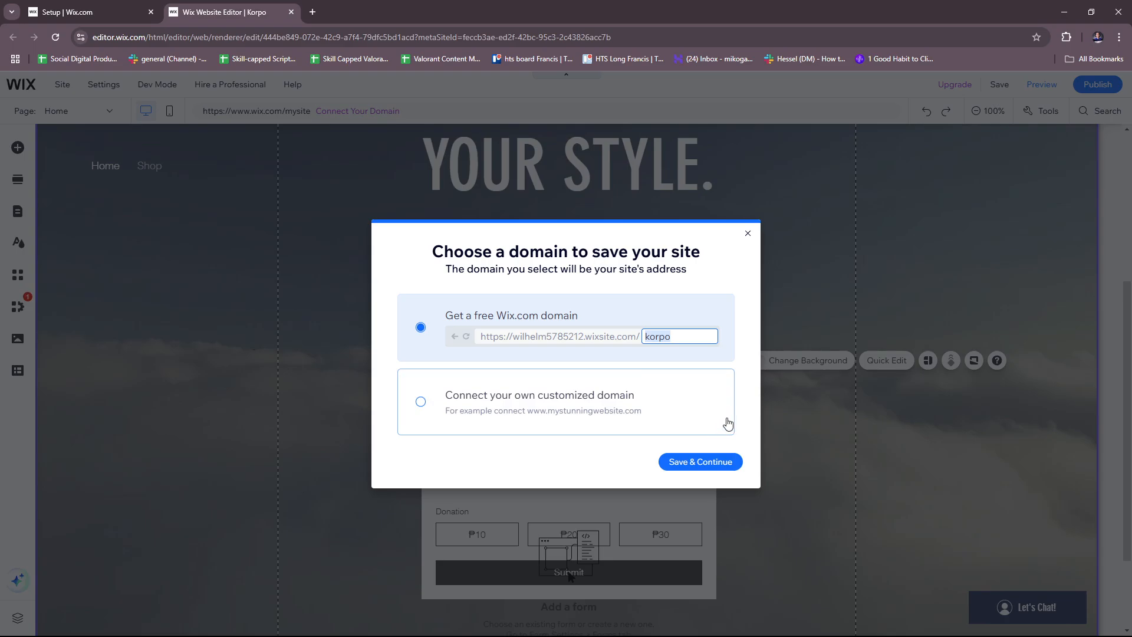
click(729, 464)
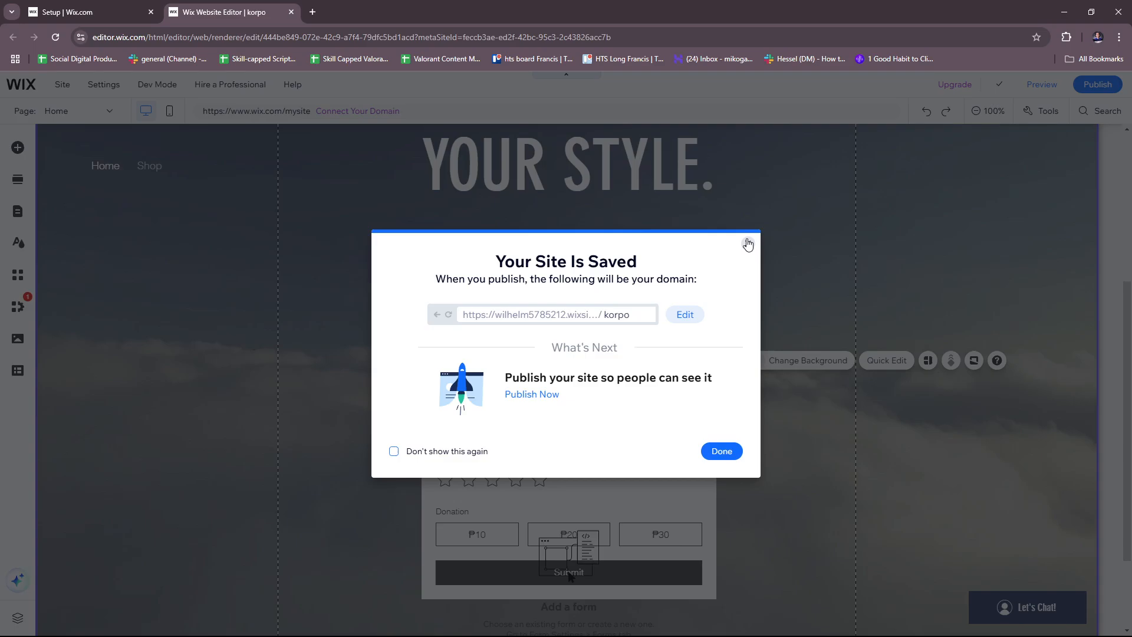
click(748, 244)
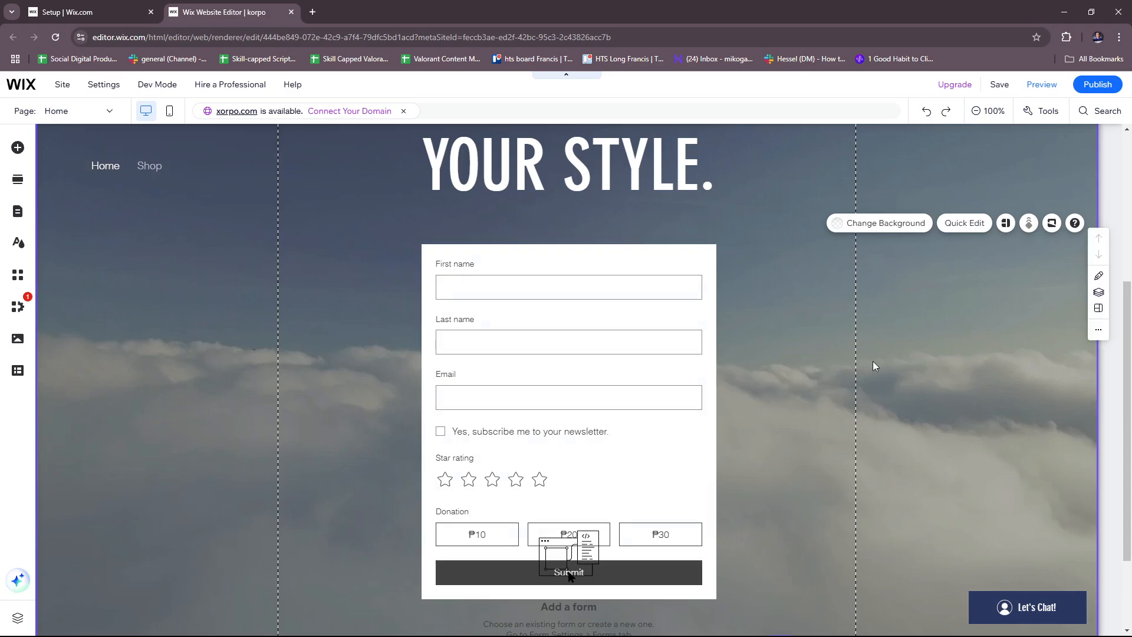
Preview the site and enter a test first name in the form
click(1051, 90)
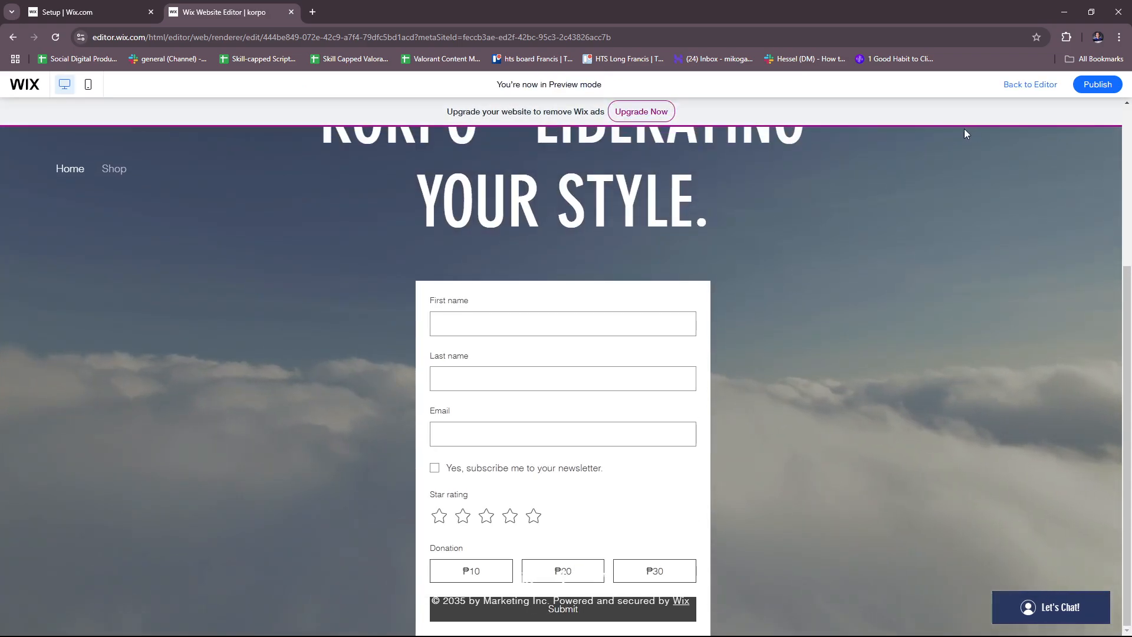
click(508, 322)
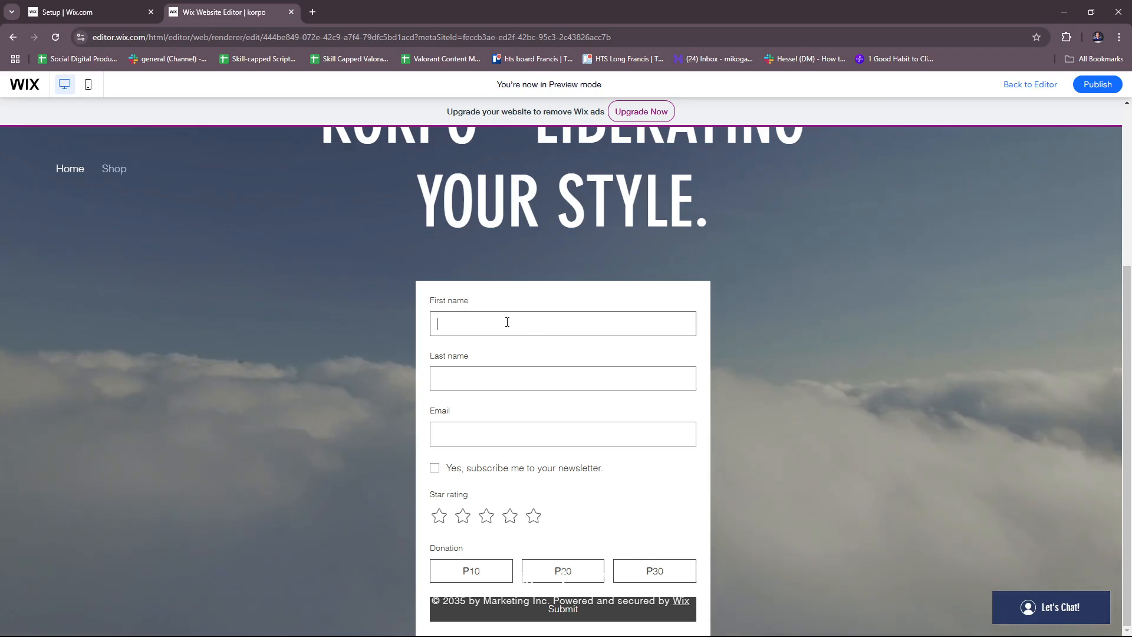
text(Max)
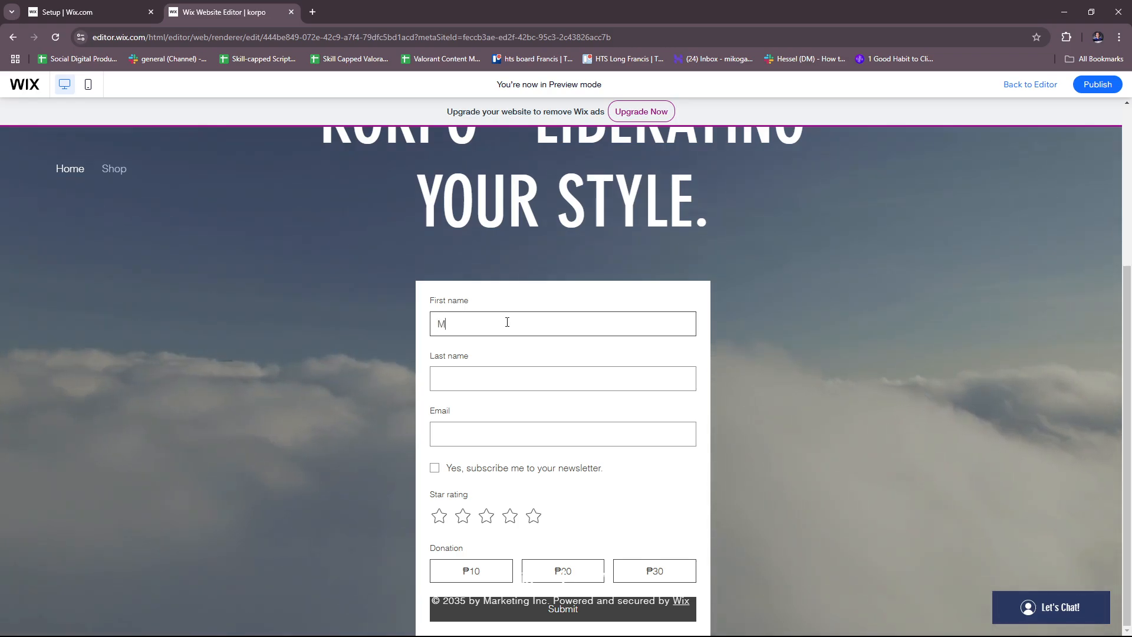
click(550, 375)
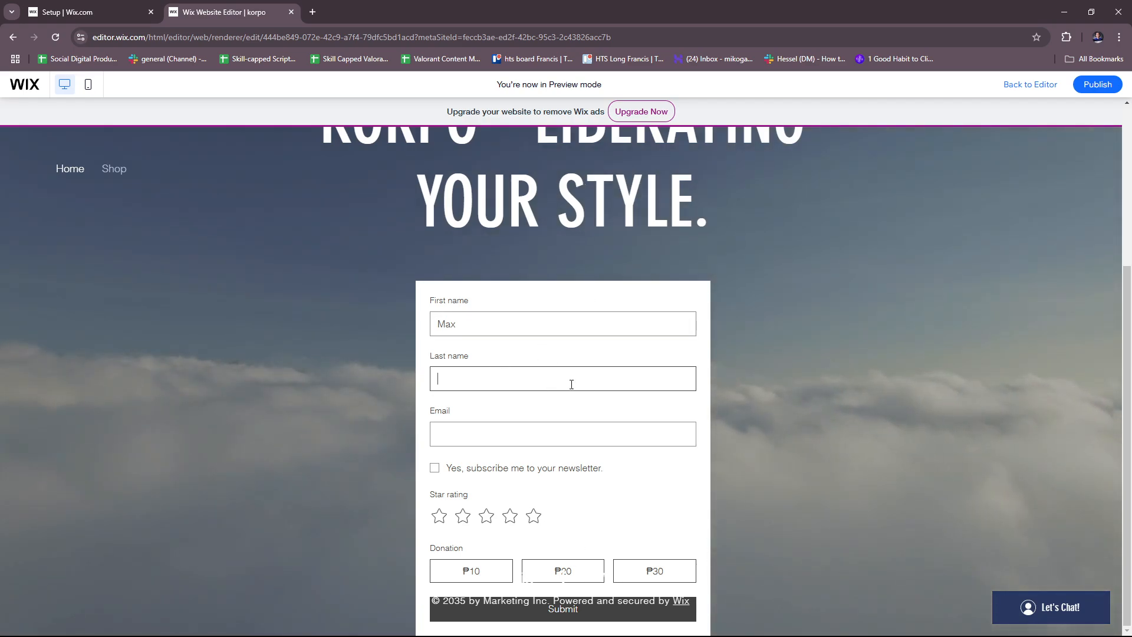
scroll(558, 585, up, 4)
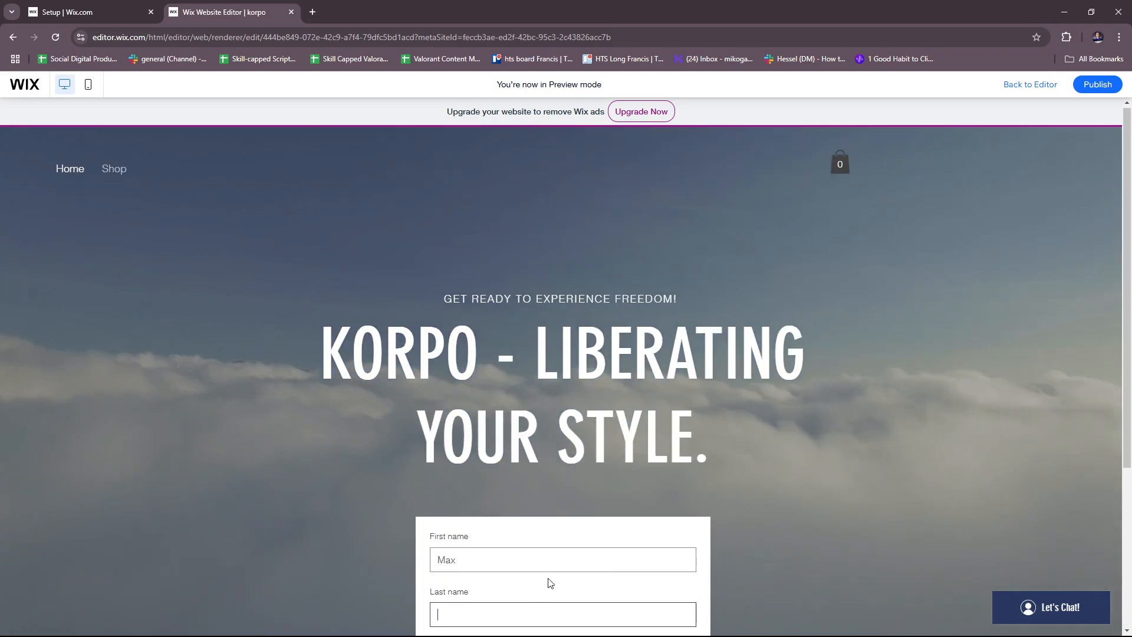
scroll(548, 585, down, 4)
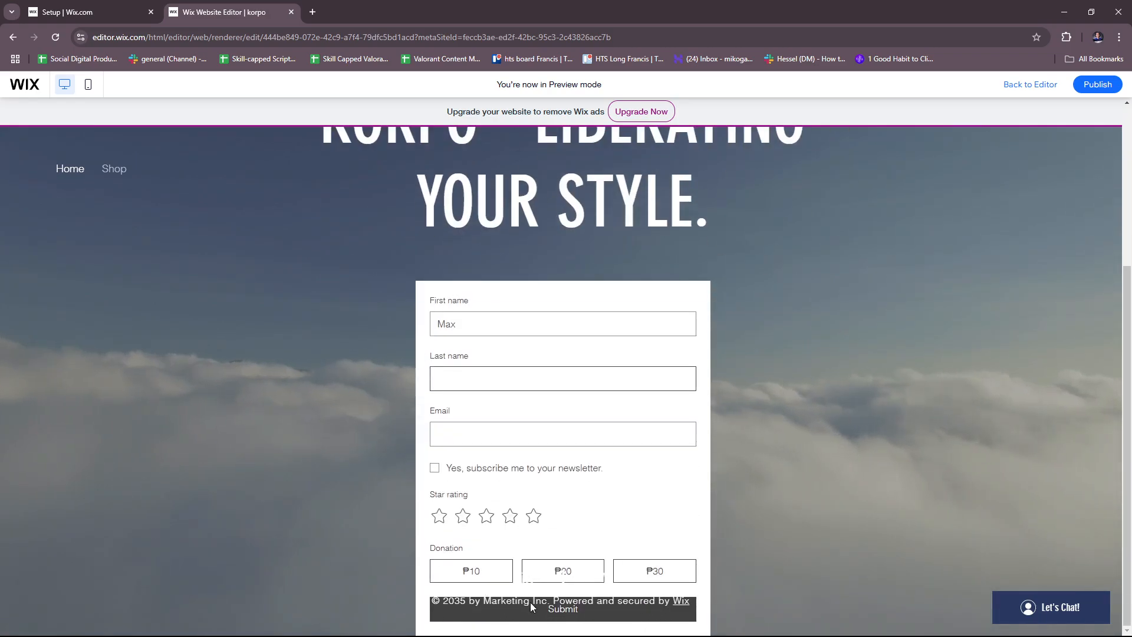
double_click(776, 514)
click(791, 508)
Enter a test last name and e-mail, tick the newsletter box and give five stars
click(522, 386)
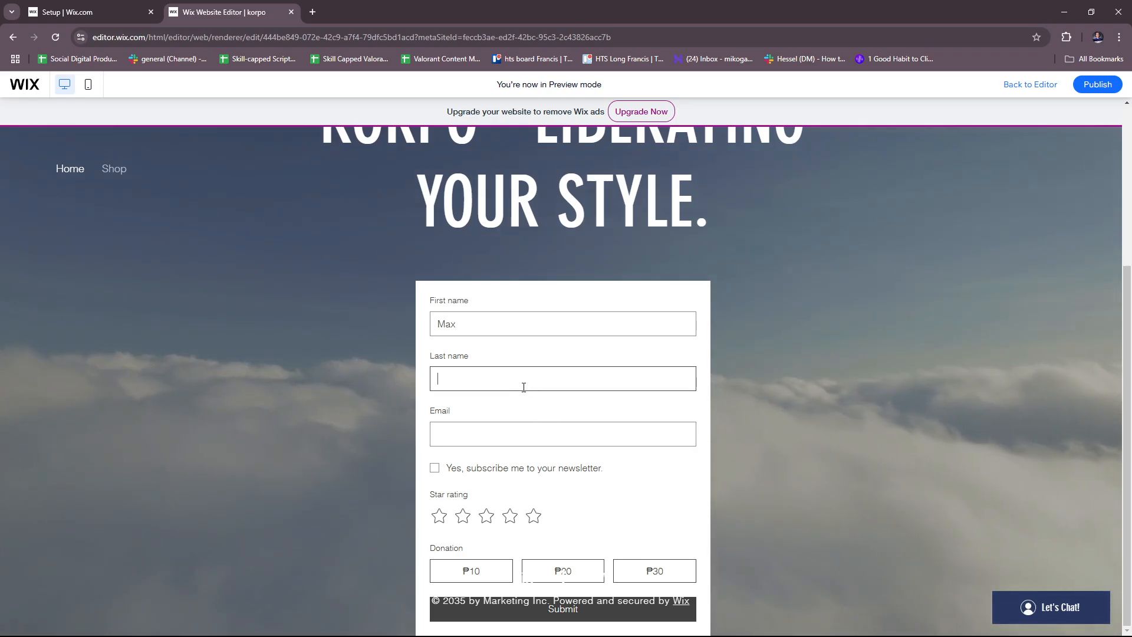
text(Ma)
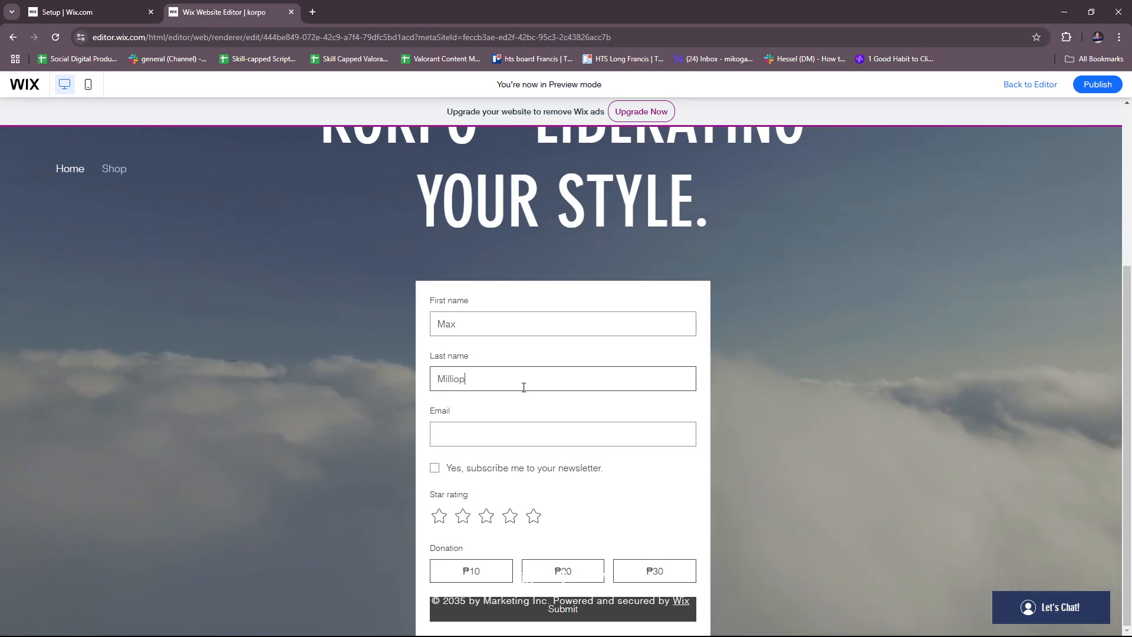
click(543, 433)
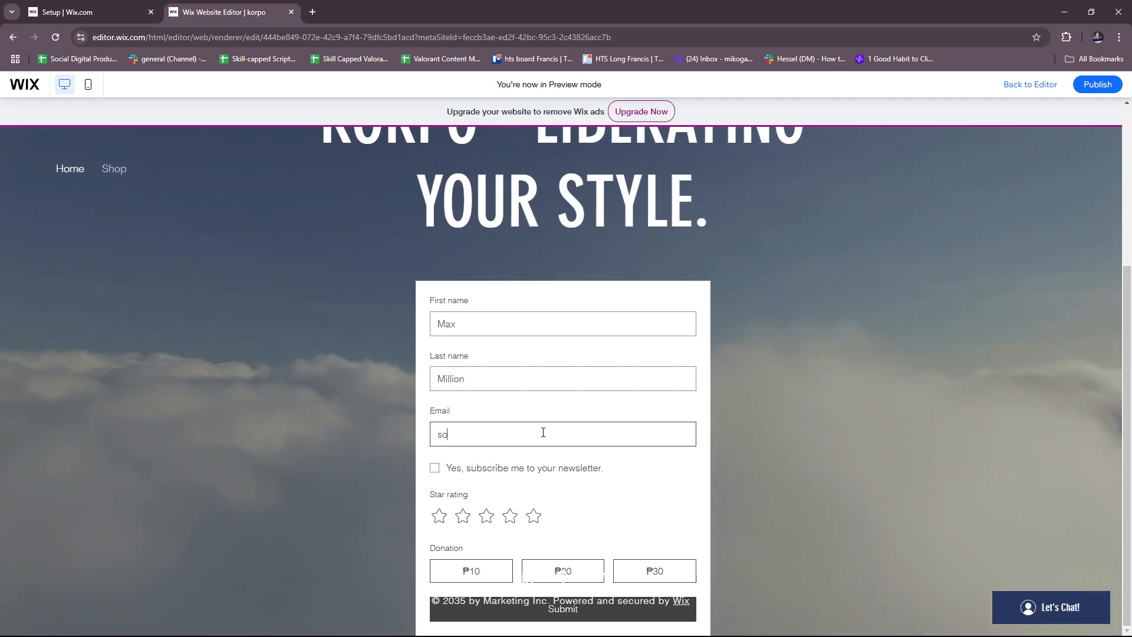
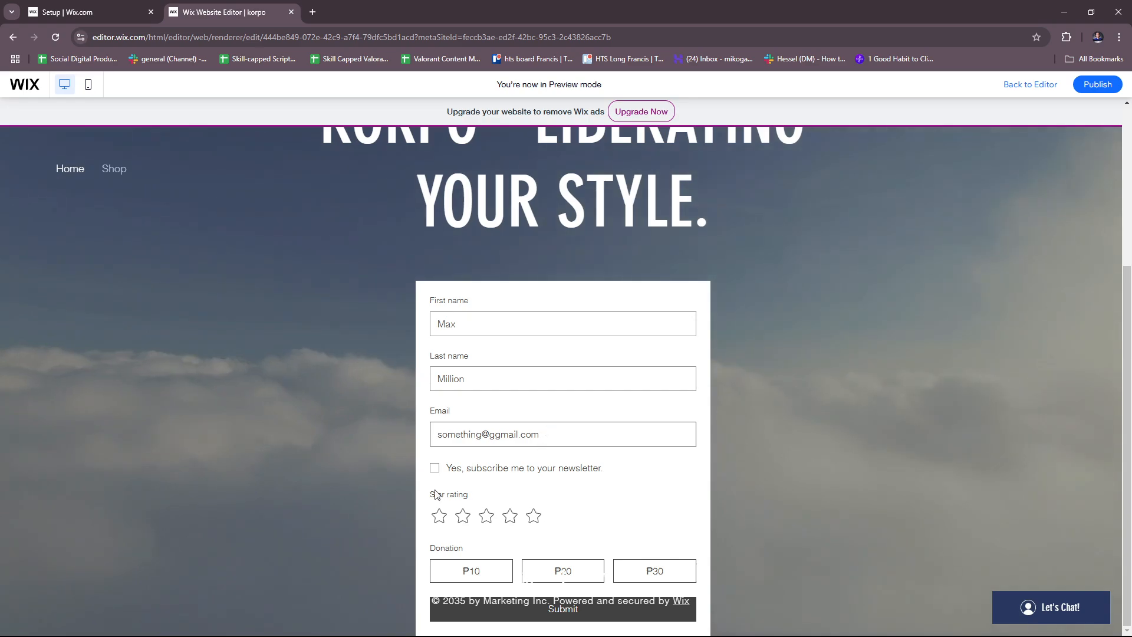
click(435, 468)
click(533, 516)
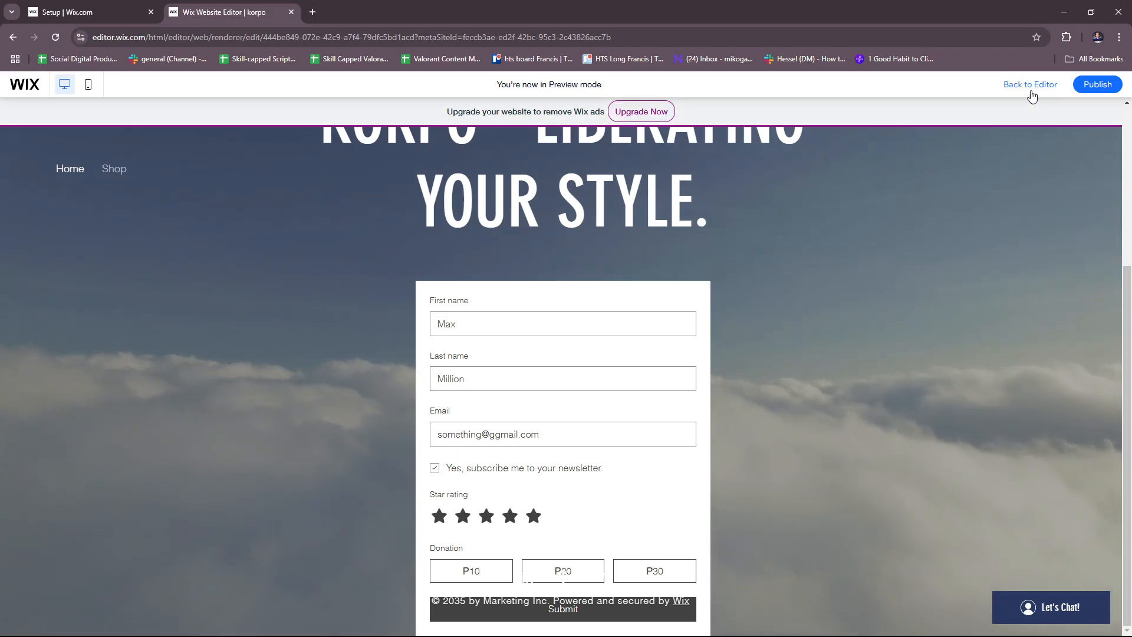
Move the GET READY tagline, KORPO heading and form upward so the form sits under the headline
click(1030, 86)
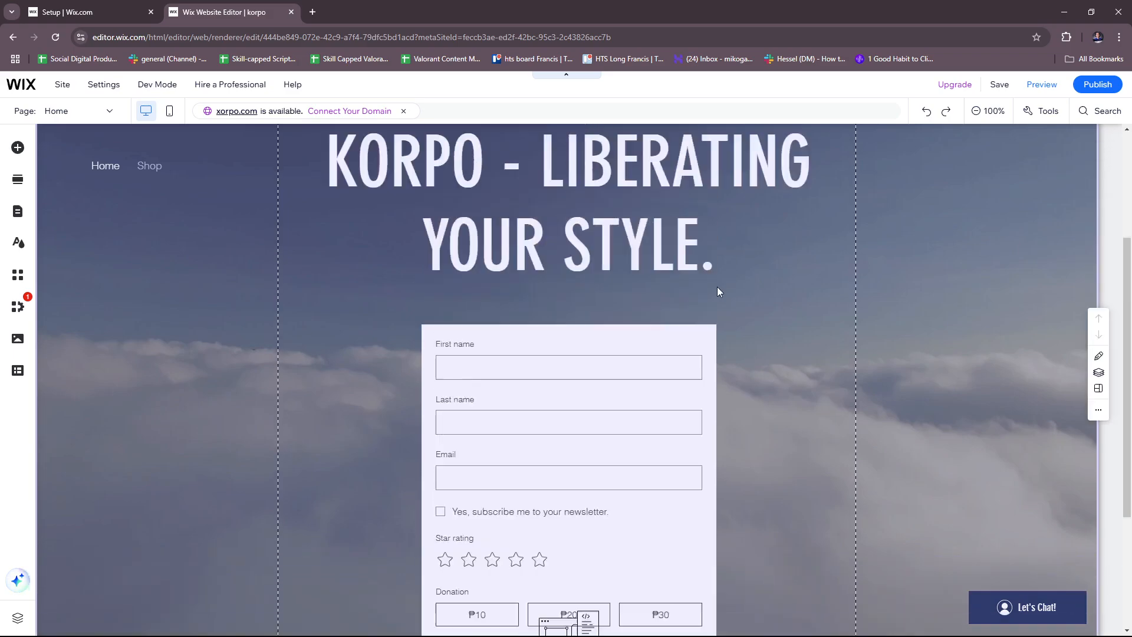
click(670, 353)
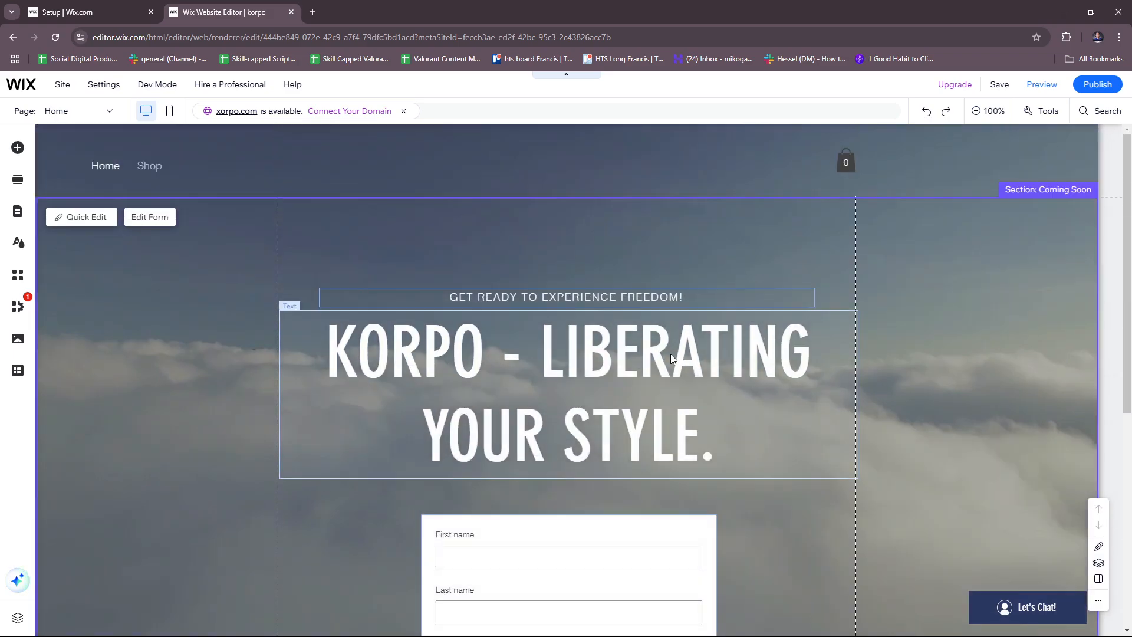
click(679, 298)
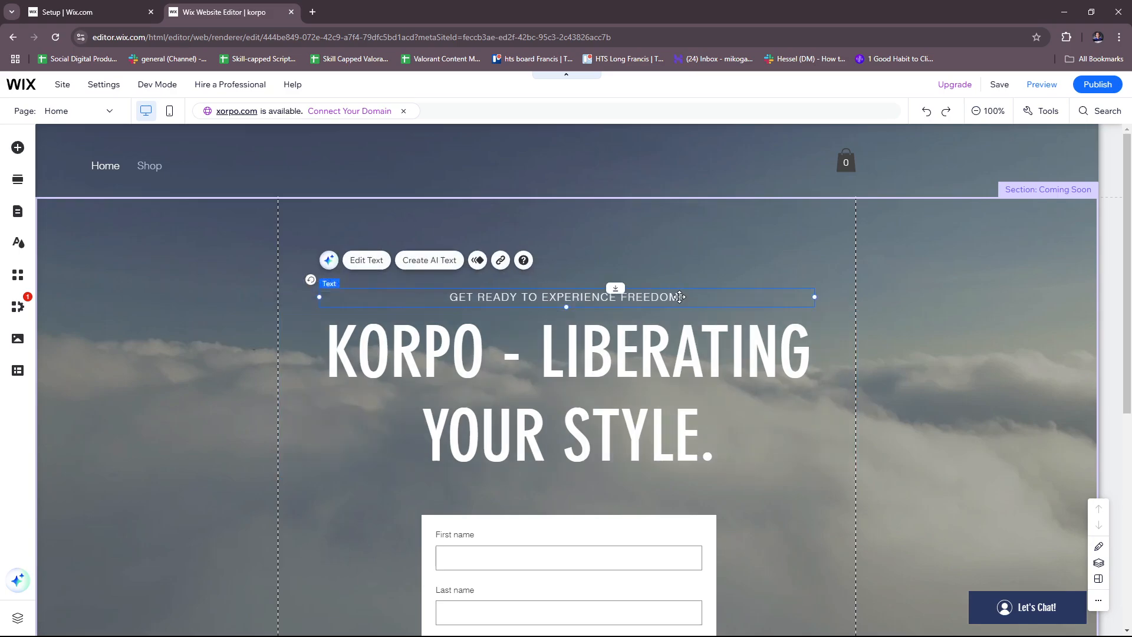
click(676, 338)
drag(685, 297, 682, 252)
drag(671, 341, 671, 298)
click(756, 463)
scroll(624, 450, down, 3)
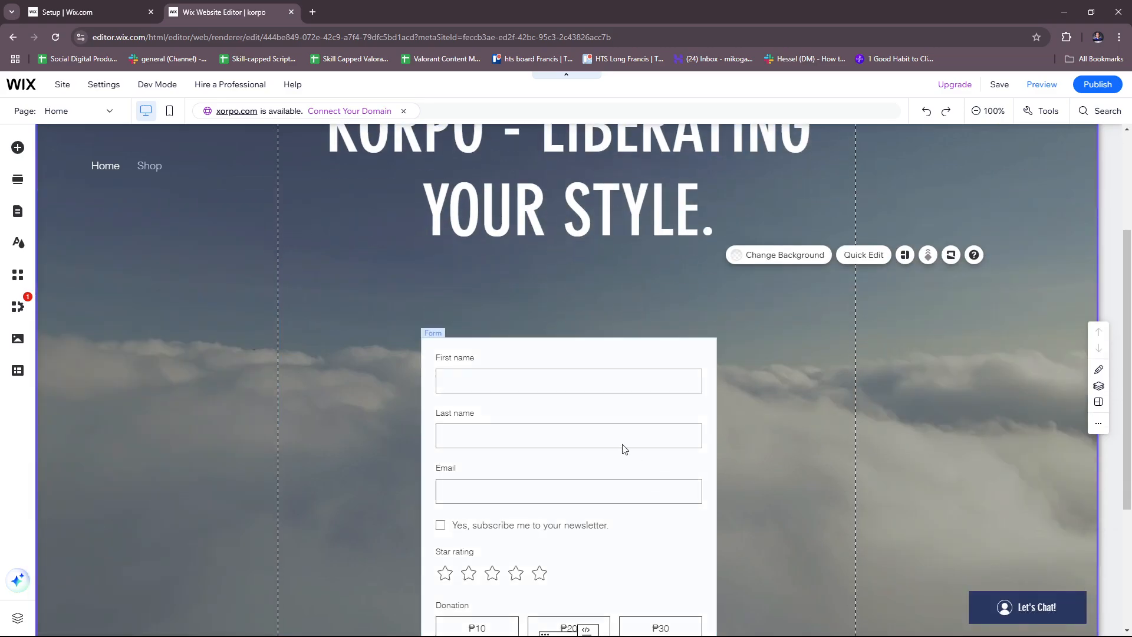
click(620, 450)
drag(640, 535, 635, 449)
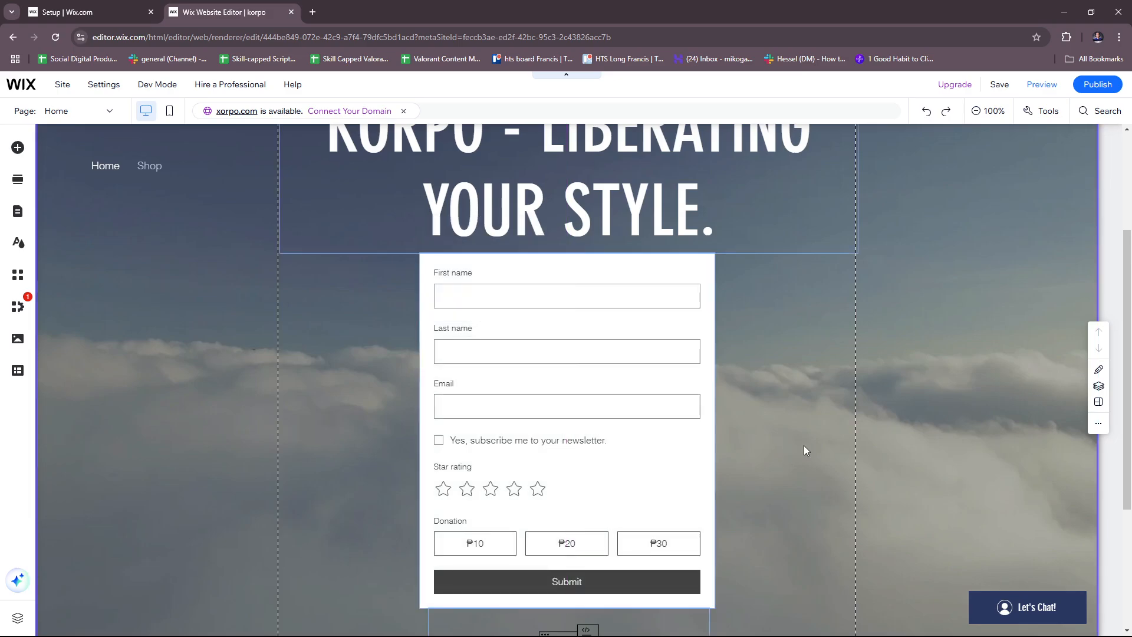
Save the updated layout and preview the site again
scroll(802, 444, down, 3)
scroll(802, 443, up, 4)
click(999, 84)
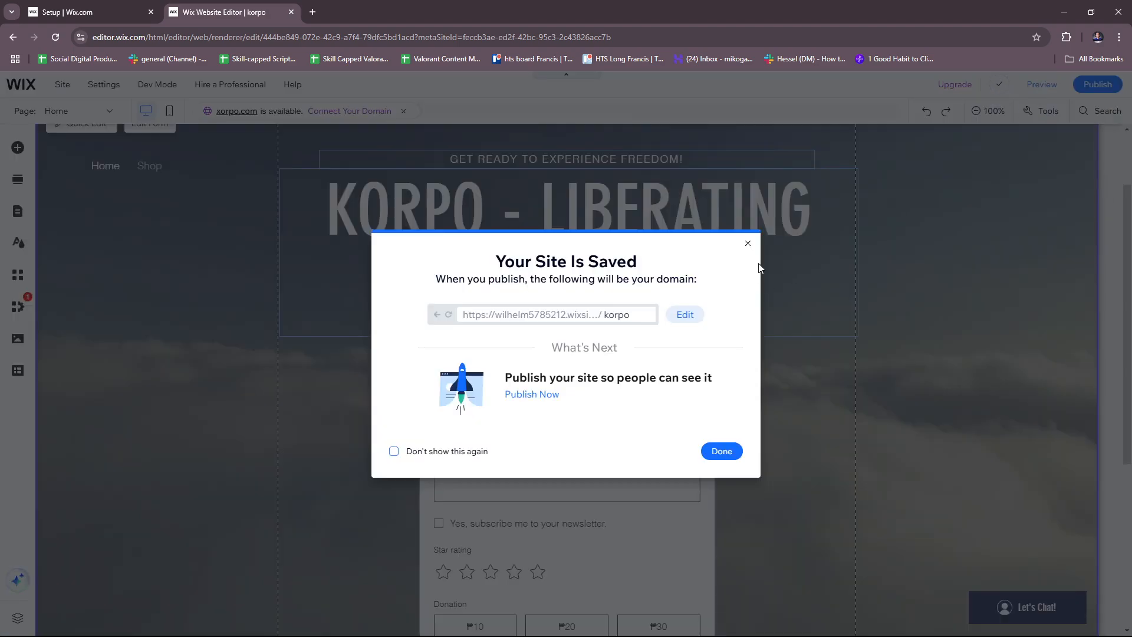
click(748, 245)
click(1041, 88)
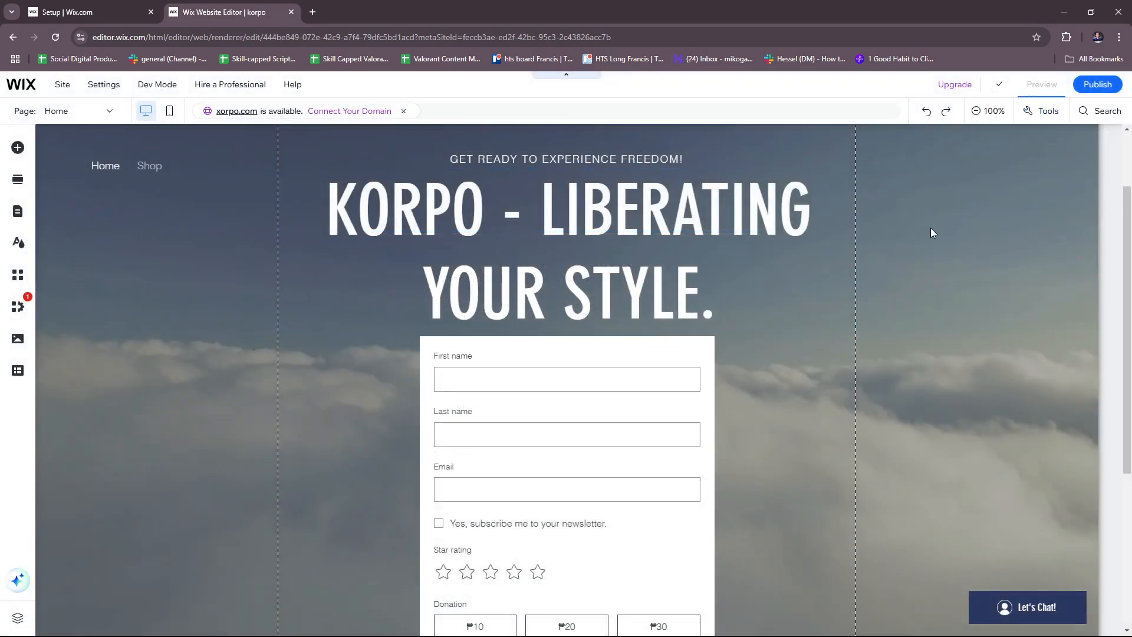
Fill the preview form with a test first name, last name and e-mail address
scroll(826, 284, down, 3)
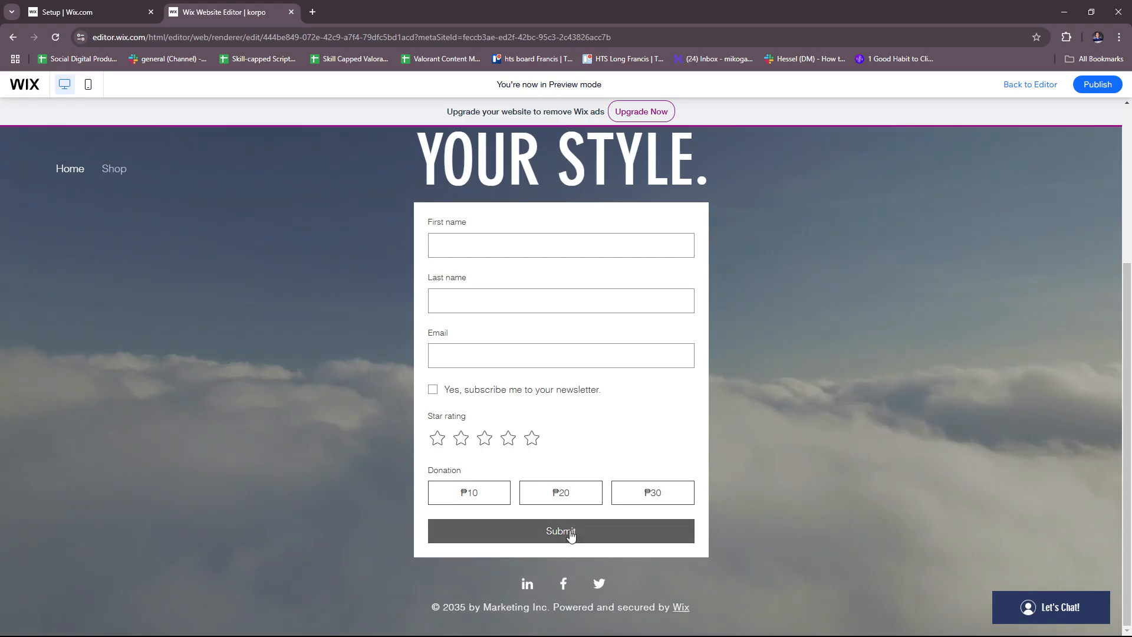
click(489, 248)
click(487, 296)
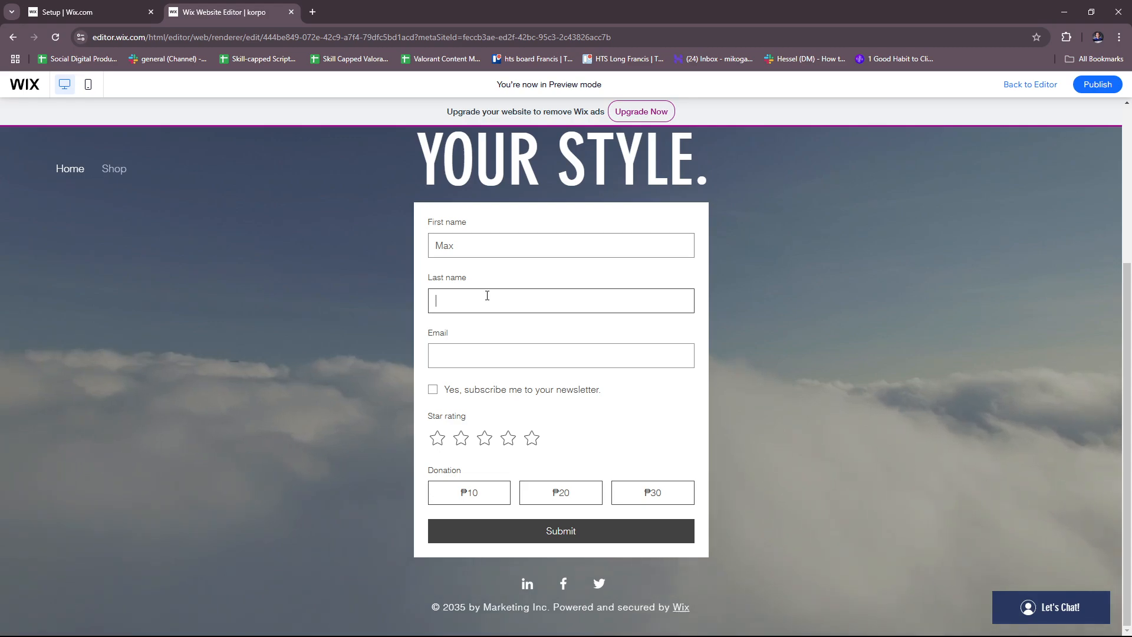
key(Tab)
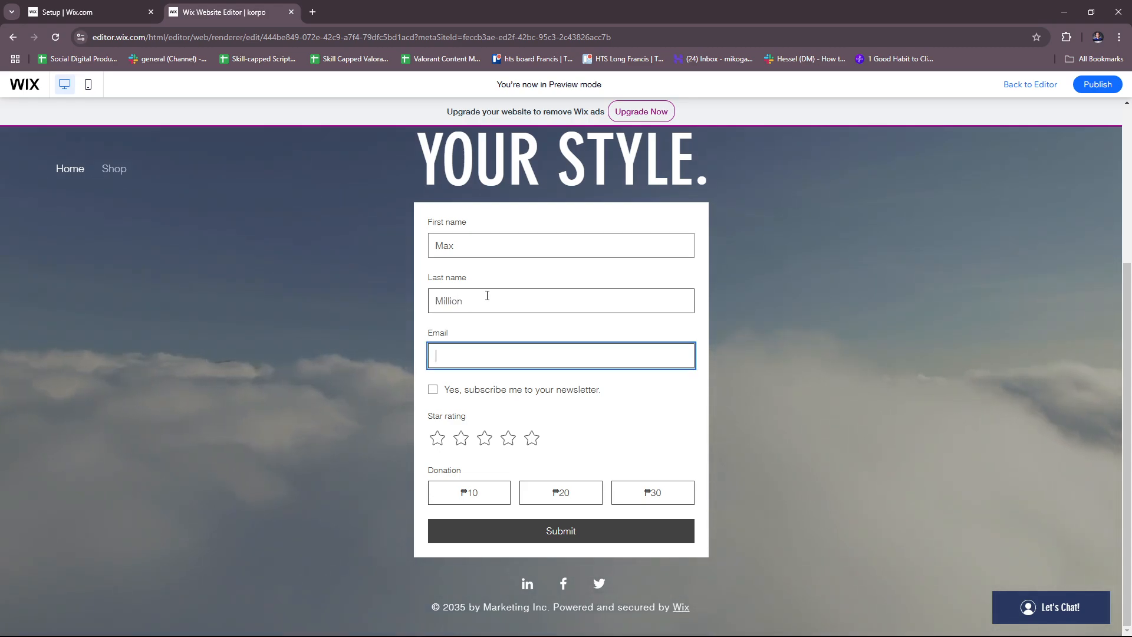
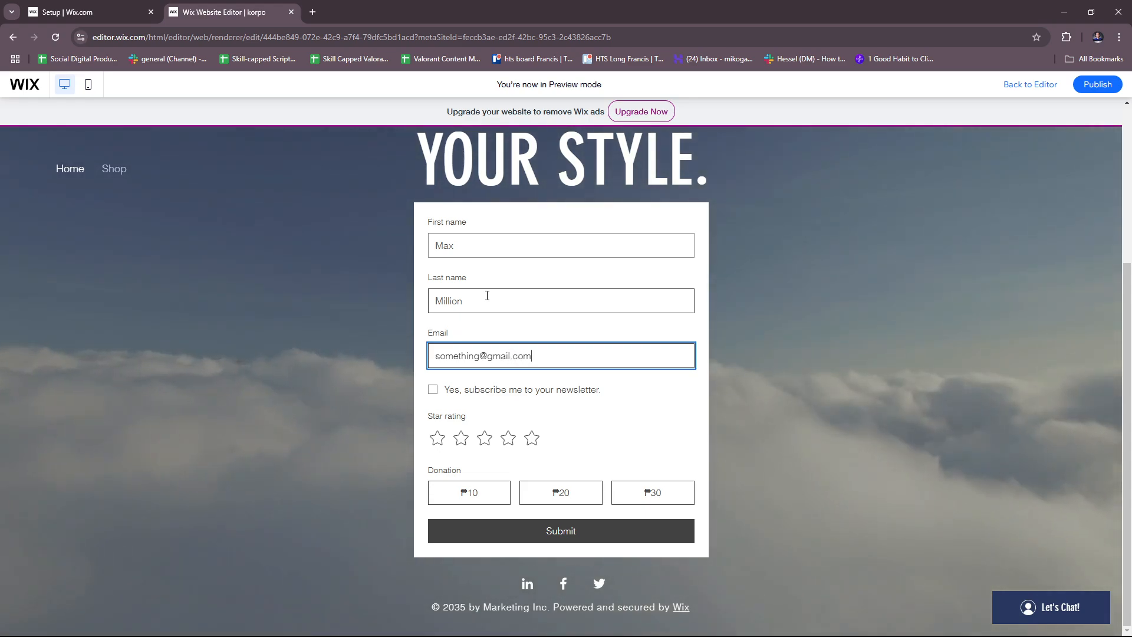
Tick the newsletter box, give four stars, choose the ₱10 donation and submit the form
click(435, 391)
click(522, 442)
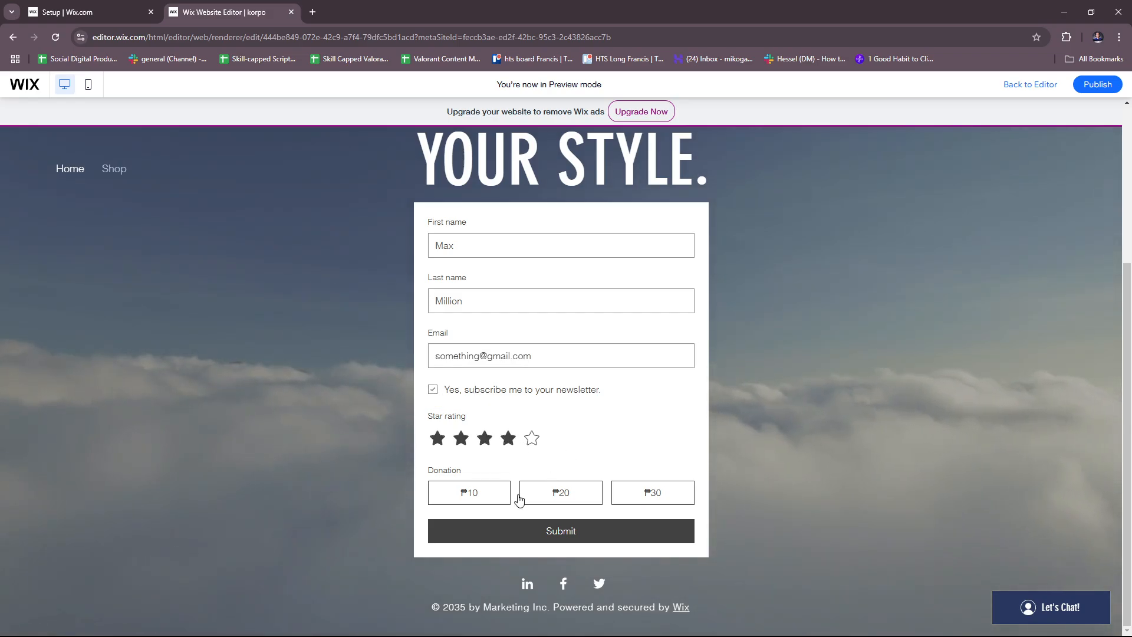
click(475, 495)
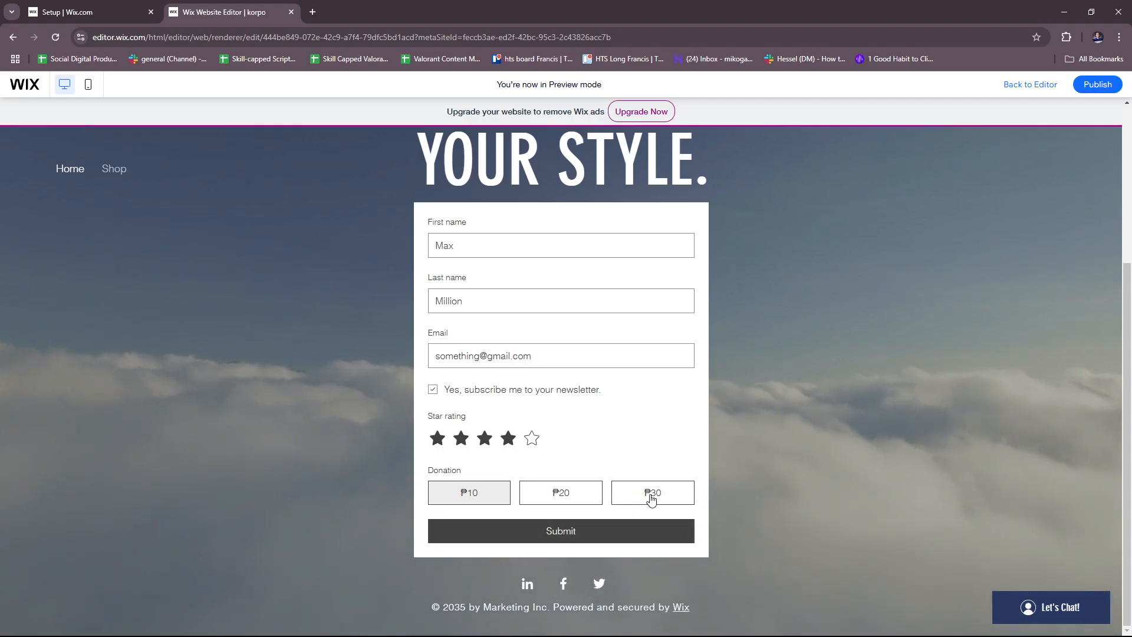
click(625, 533)
scroll(670, 519, up, 3)
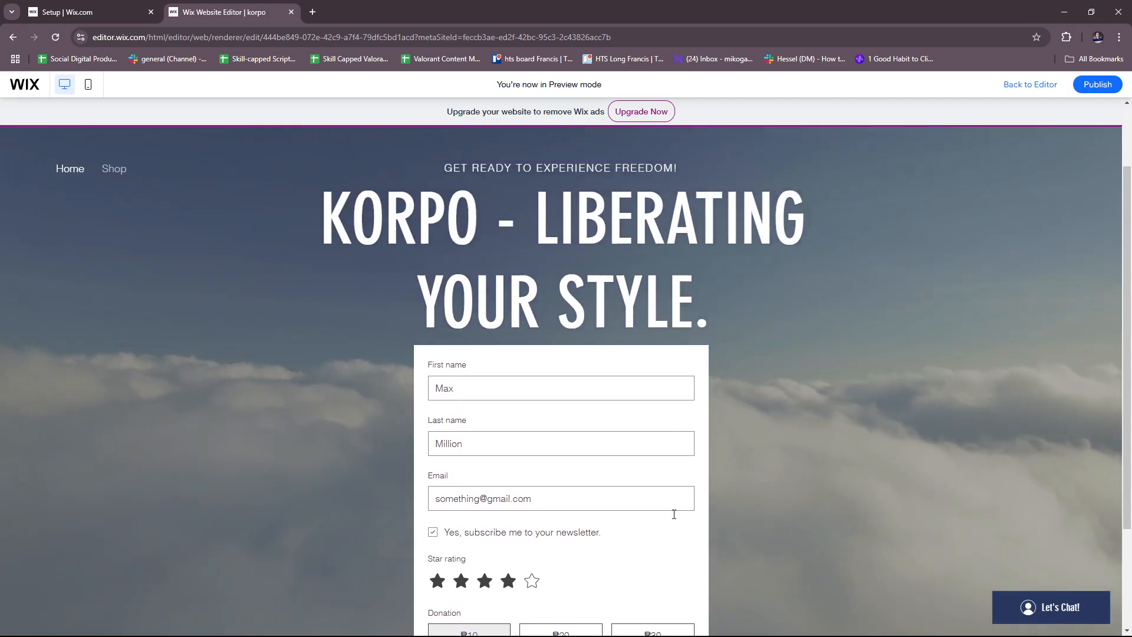
scroll(679, 516, down, 3)
click(550, 537)
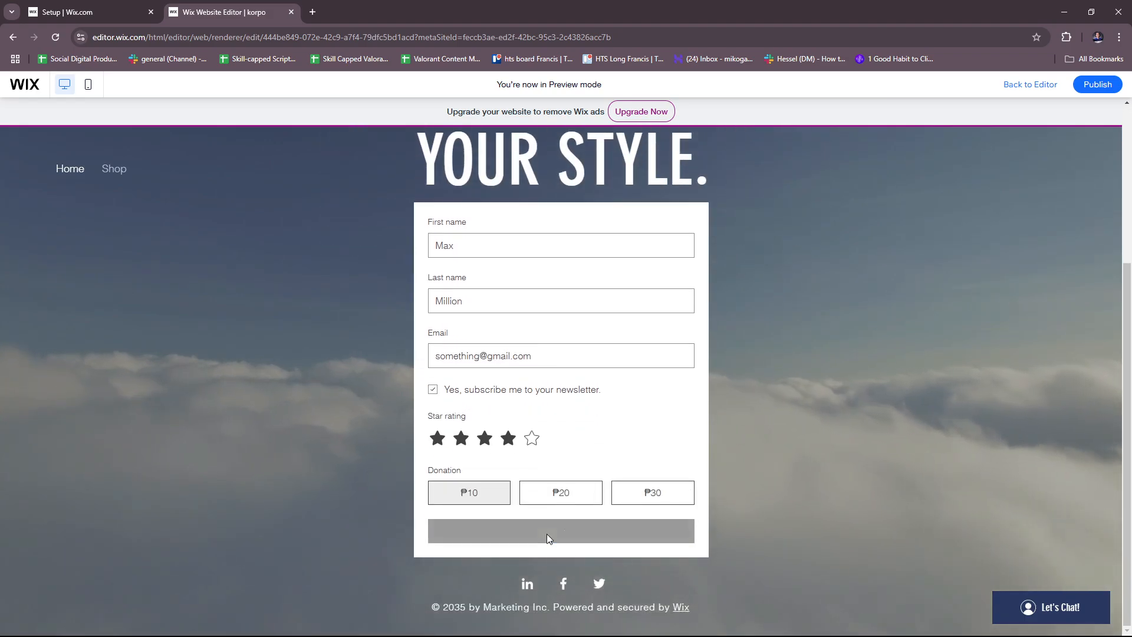
scroll(550, 540, up, 4)
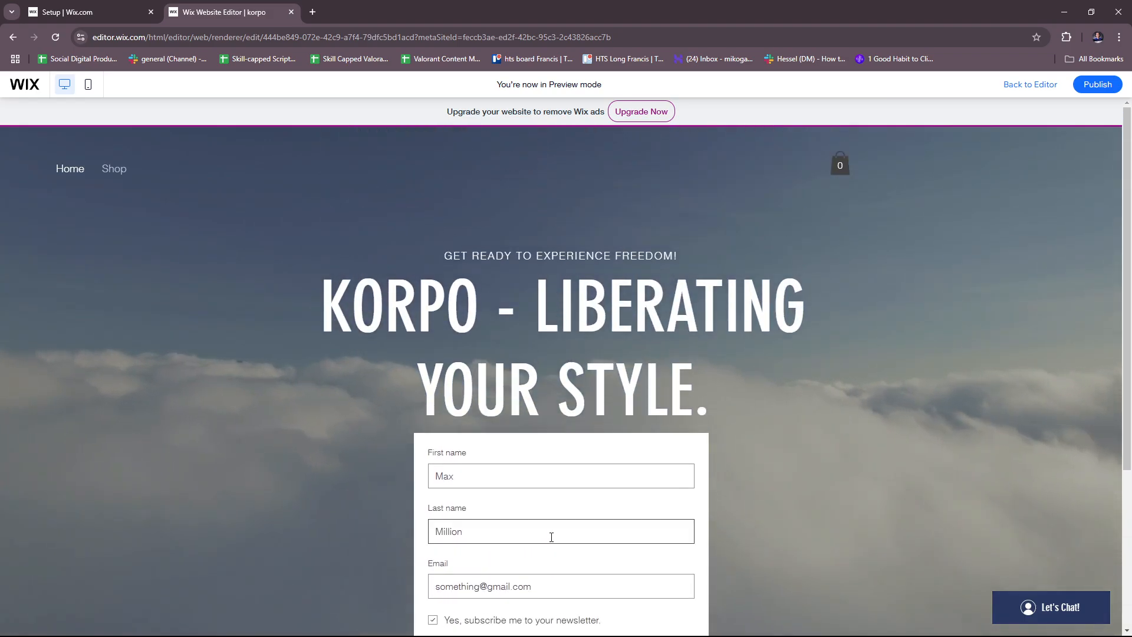
scroll(639, 560, down, 4)
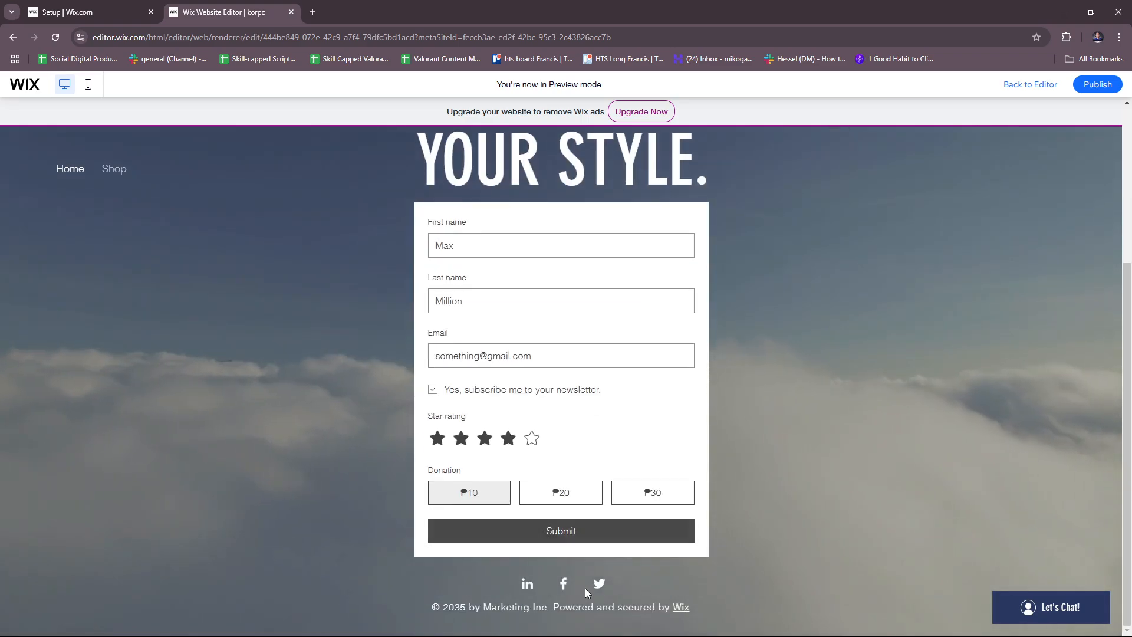
click(616, 537)
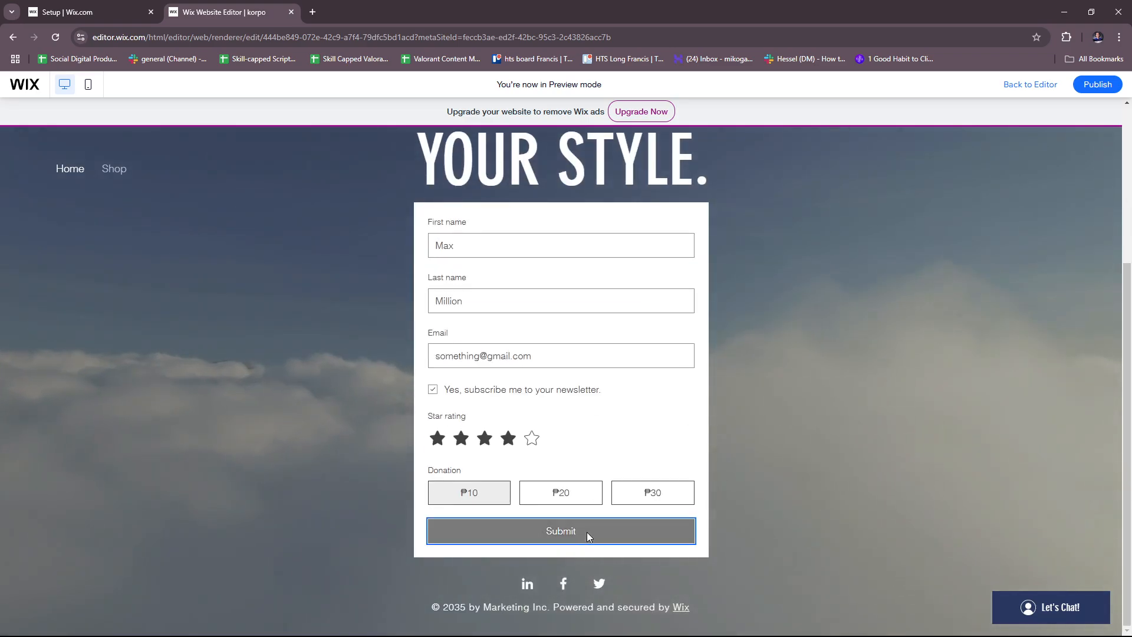
scroll(588, 536, up, 3)
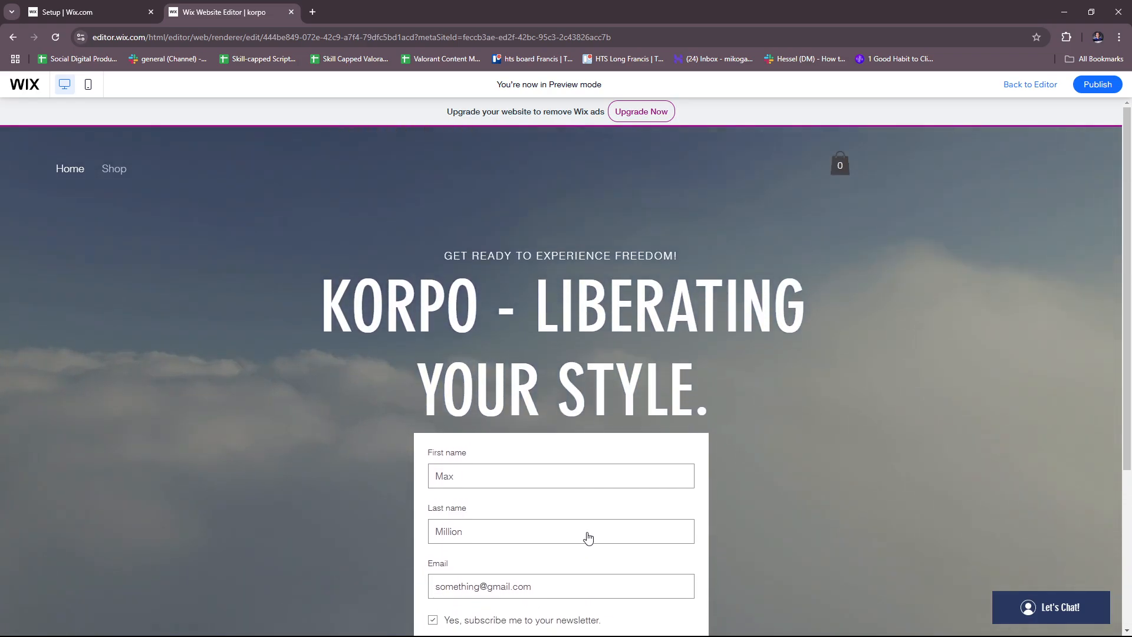
scroll(588, 533, down, 3)
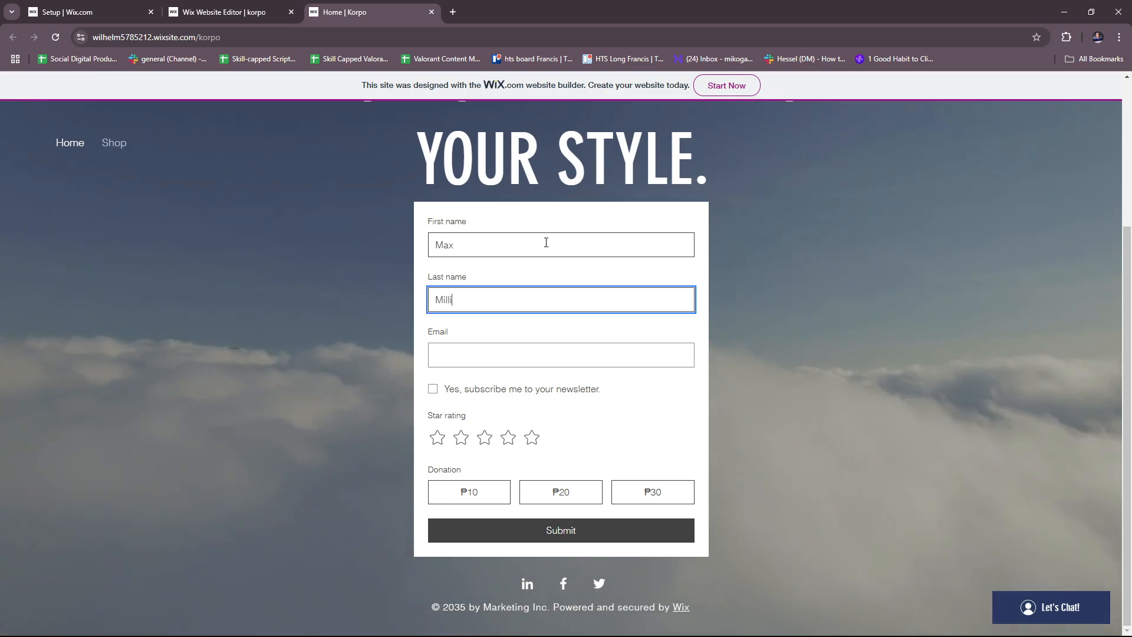
Complete the live form's last name and e-mail, tick the newsletter box, give four stars and submit
text(on)
key(Tab)
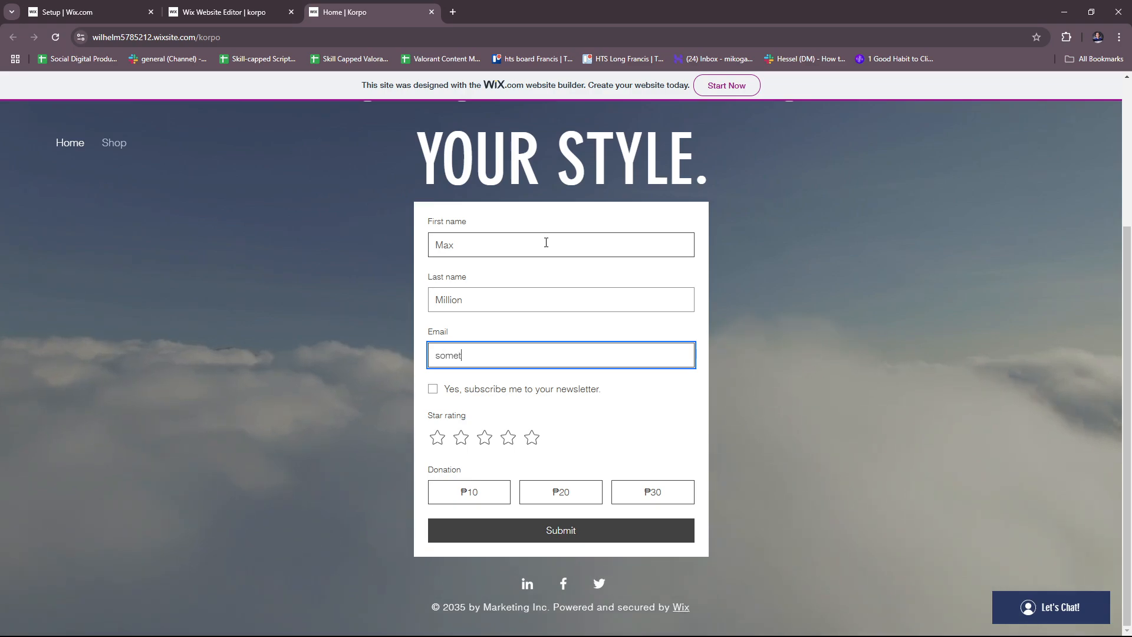
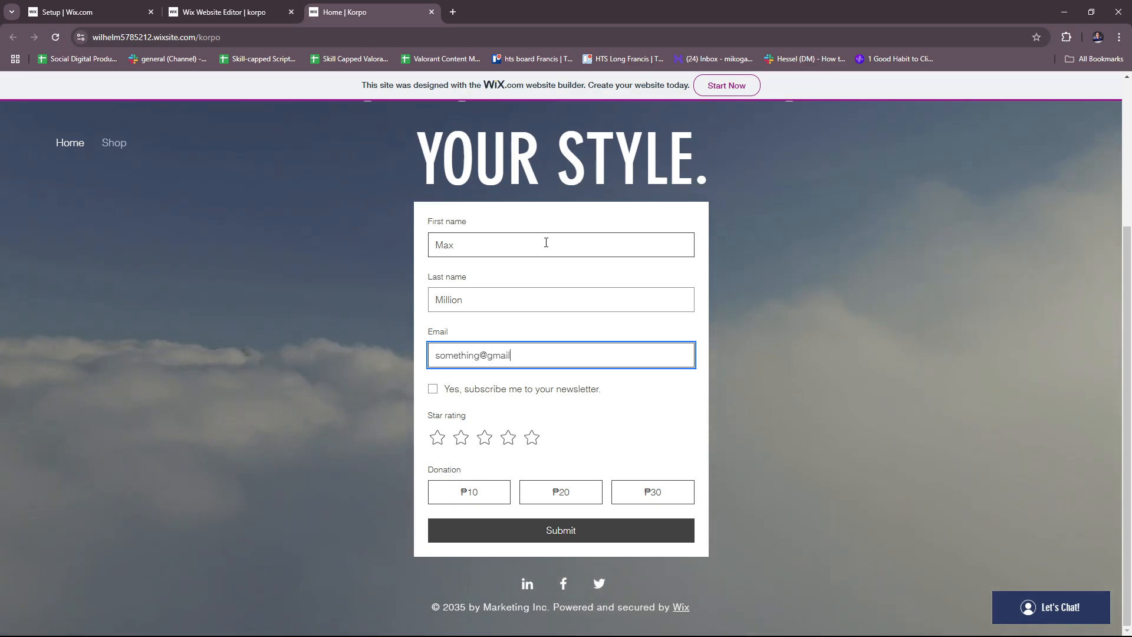
click(477, 390)
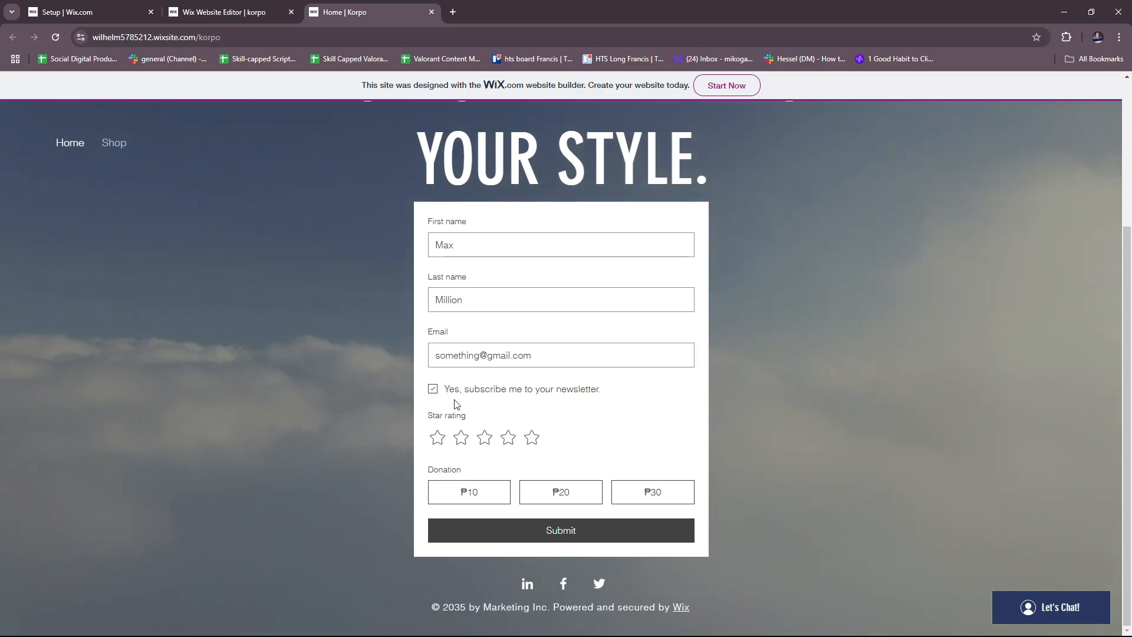
click(509, 438)
click(552, 533)
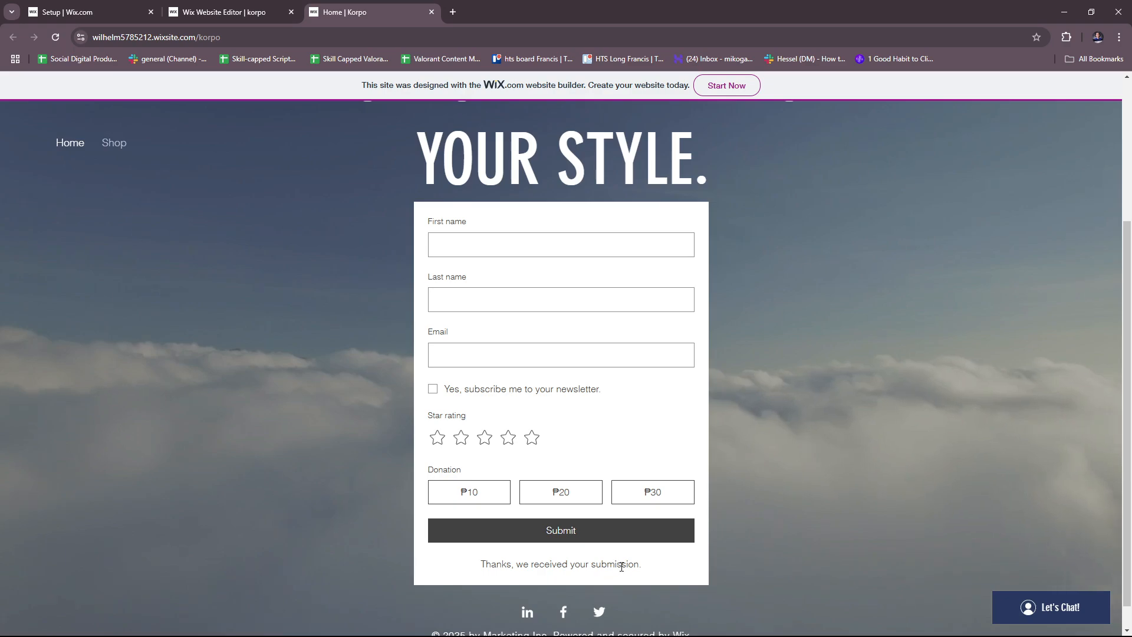
scroll(622, 563, down, 1)
scroll(623, 560, up, 1)
scroll(622, 564, down, 1)
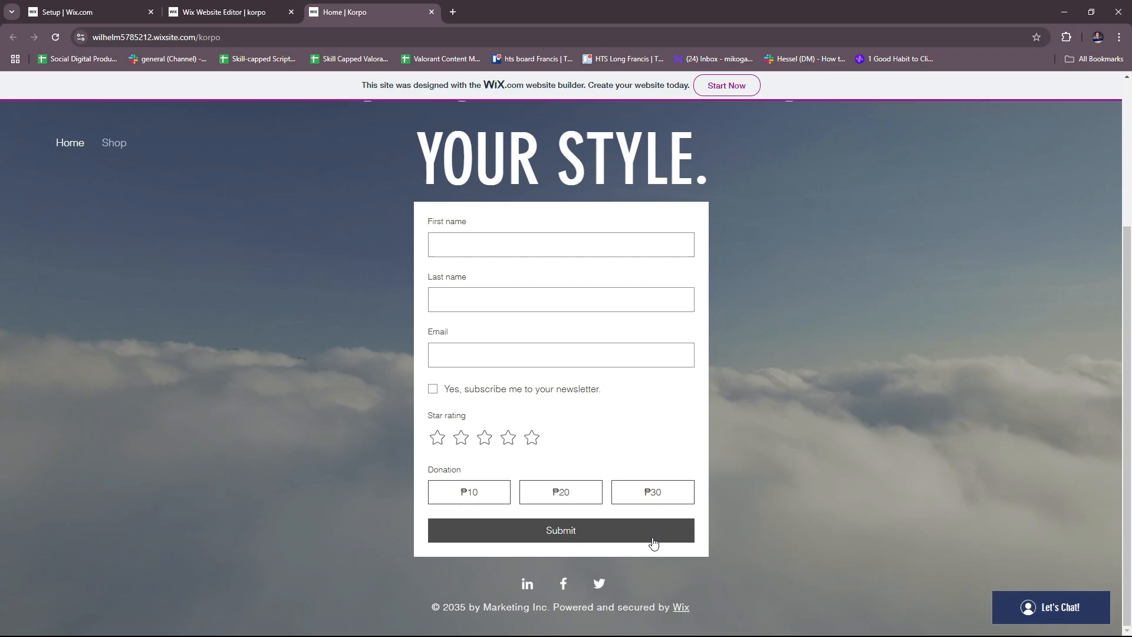
scroll(606, 569, up, 2)
scroll(631, 505, down, 3)
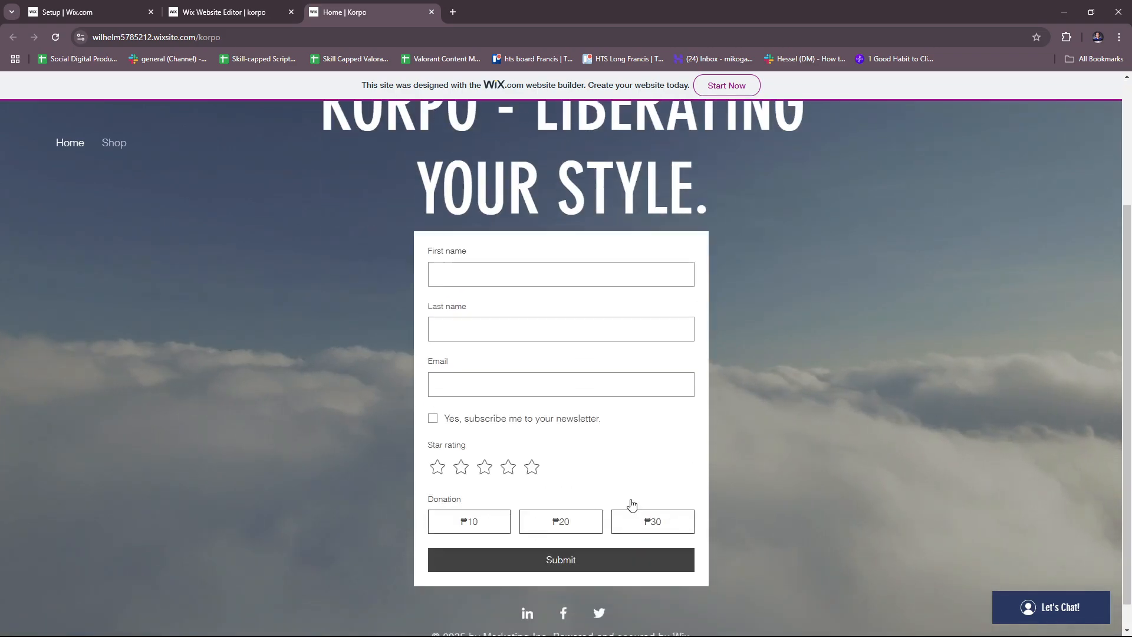
scroll(632, 505, up, 4)
Dismiss the publish congratulations and mobile prompts and return from preview to the editor
click(94, 12)
click(234, 11)
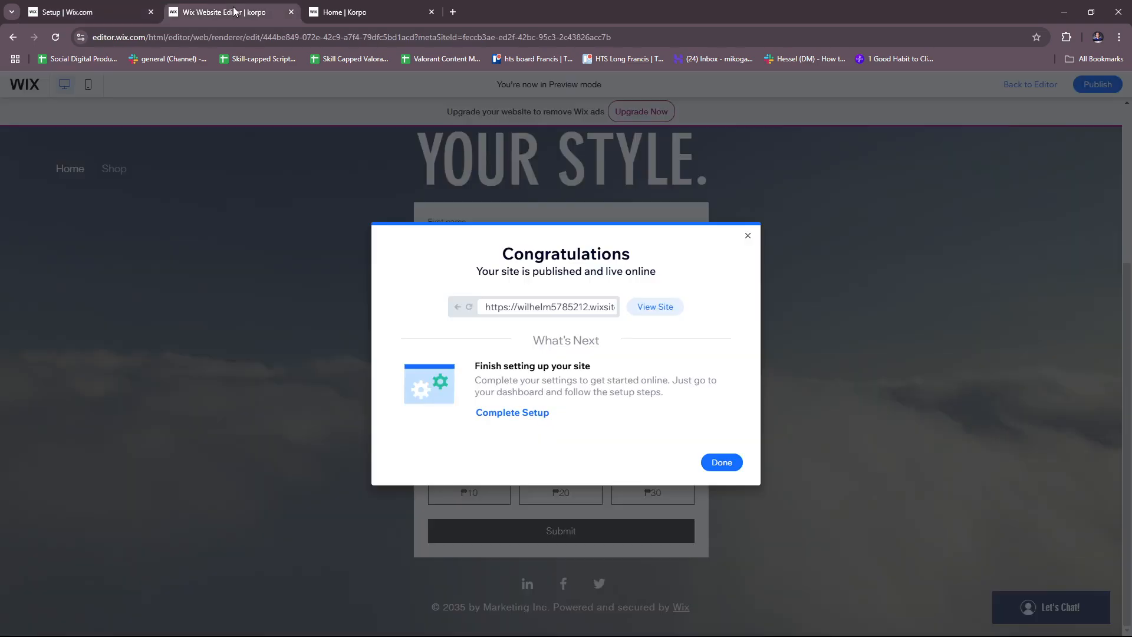
click(748, 235)
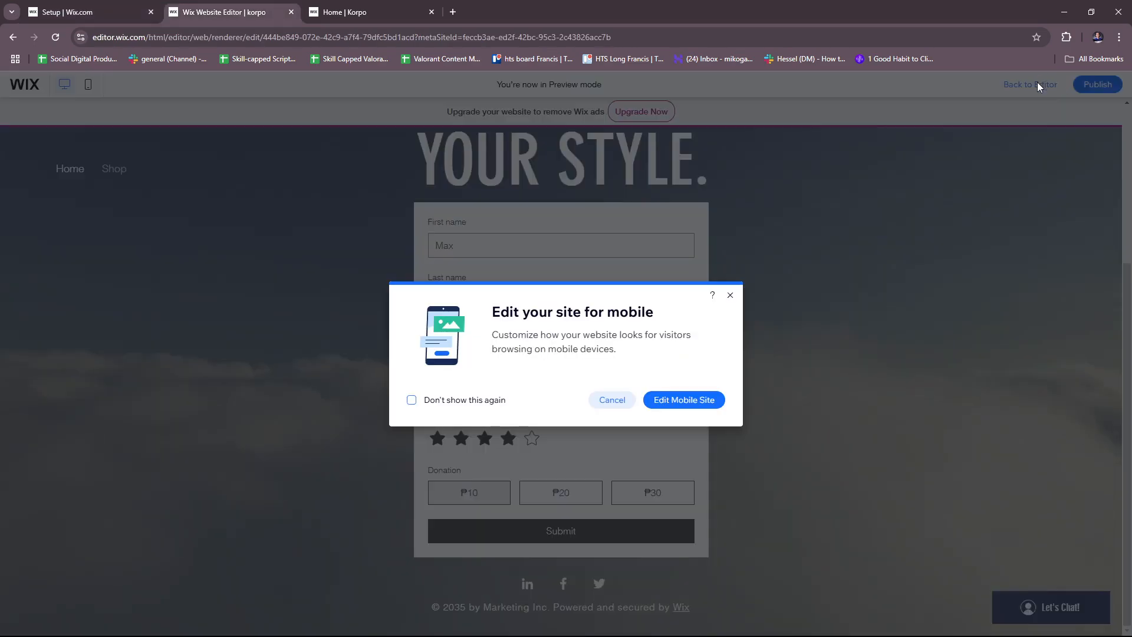
click(1038, 84)
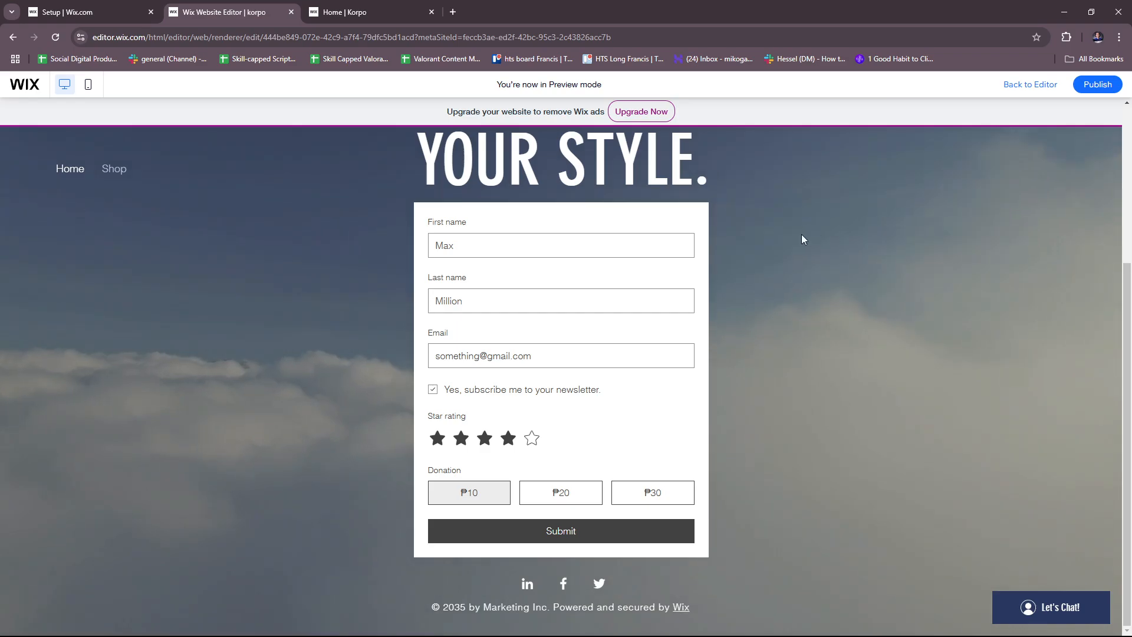
click(1012, 86)
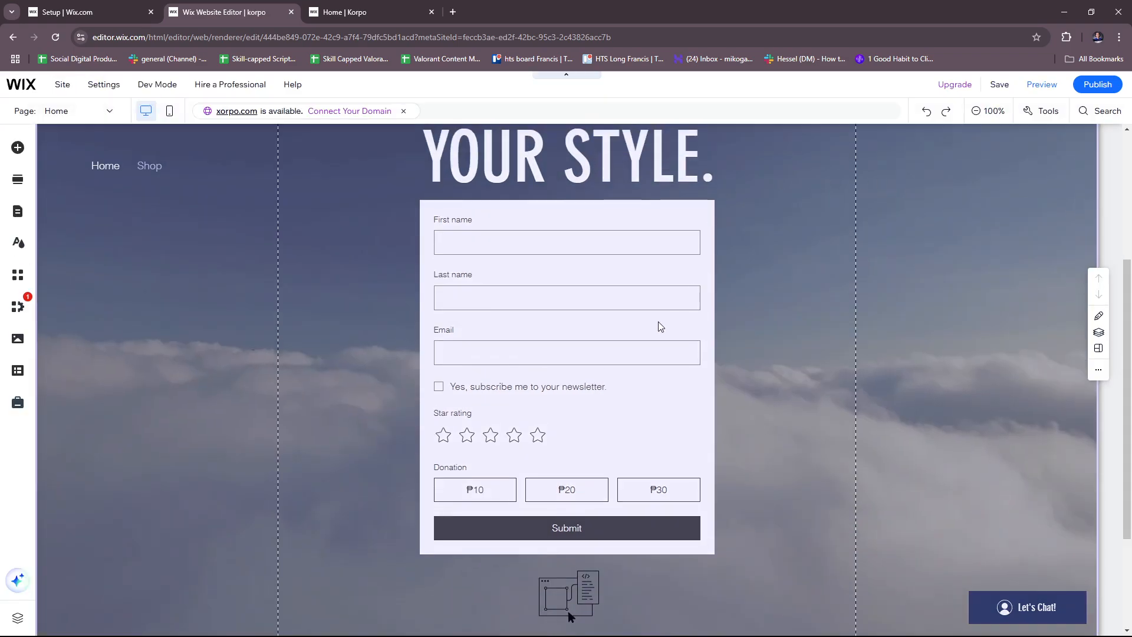
Select the form, open and close its settings, then open it in the form builder
scroll(660, 318, down, 2)
scroll(649, 342, up, 4)
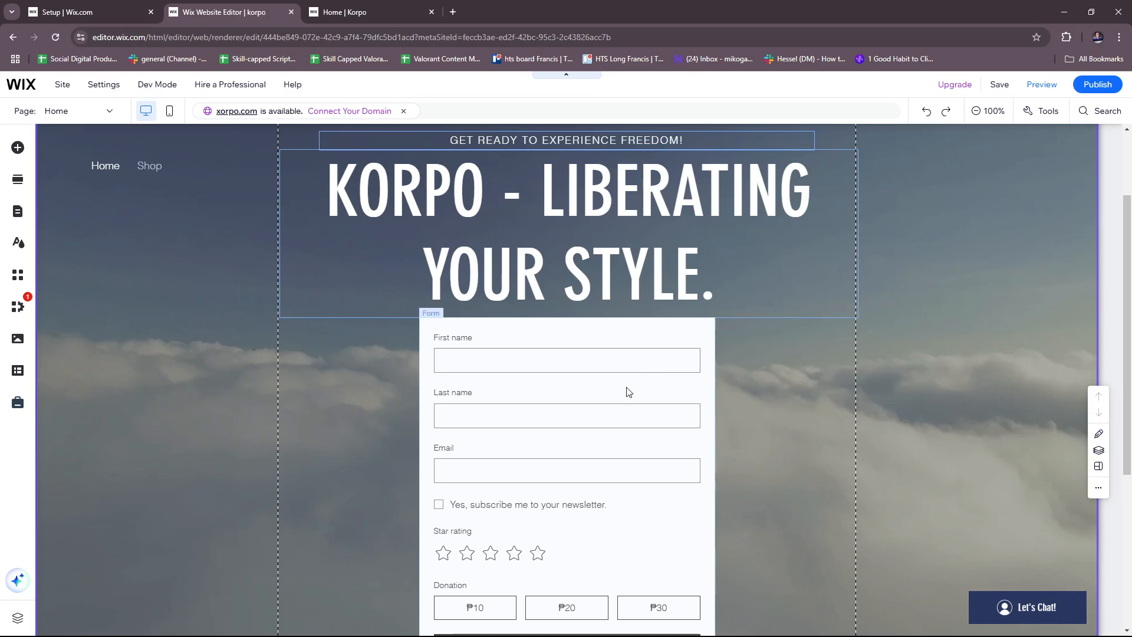
click(636, 376)
click(678, 357)
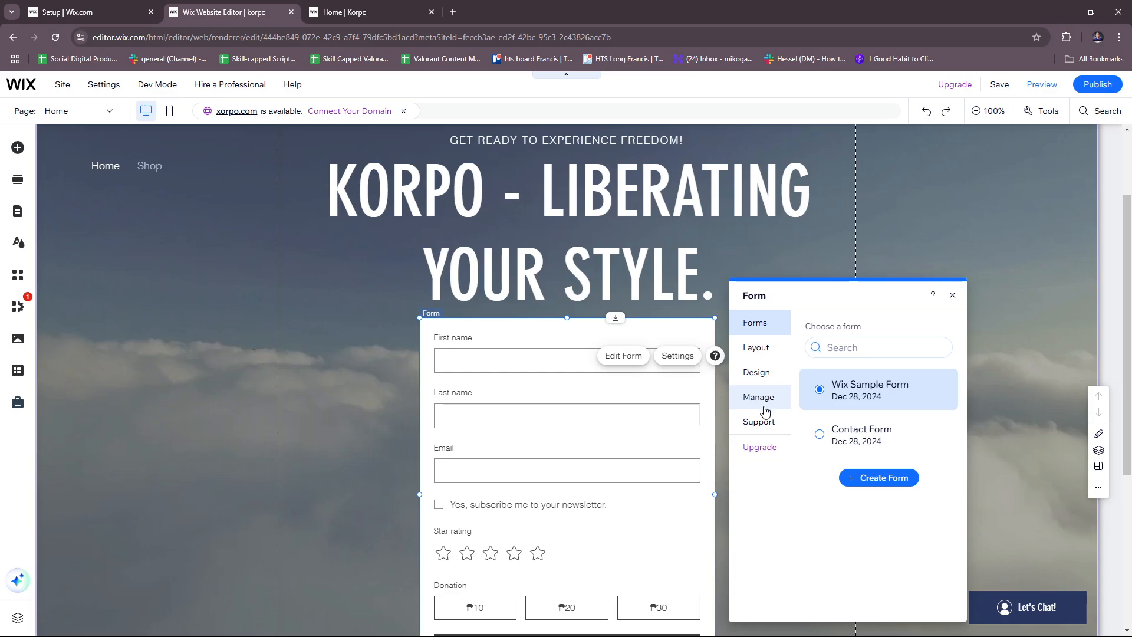
click(953, 295)
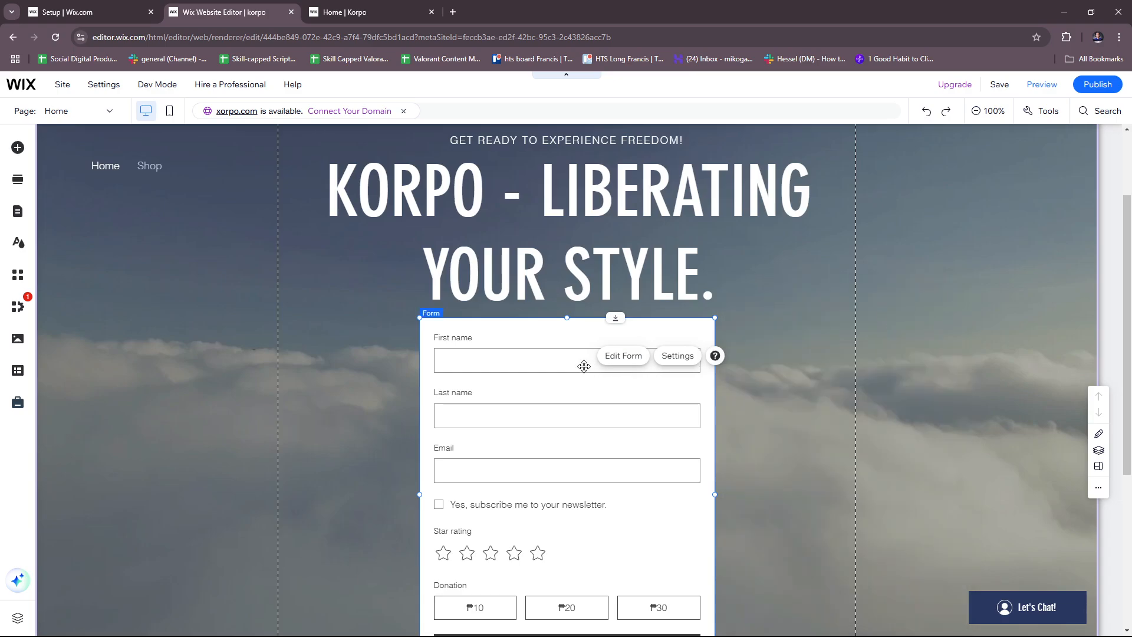
click(620, 358)
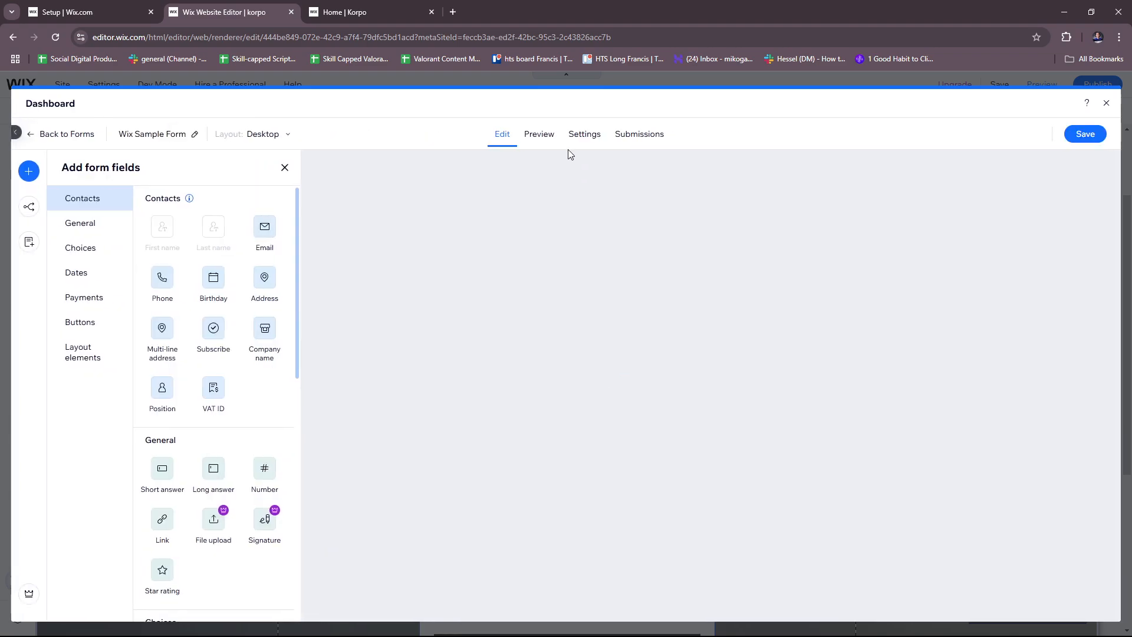
Open the Submissions tab to see the form's single live entry with four stars
click(649, 141)
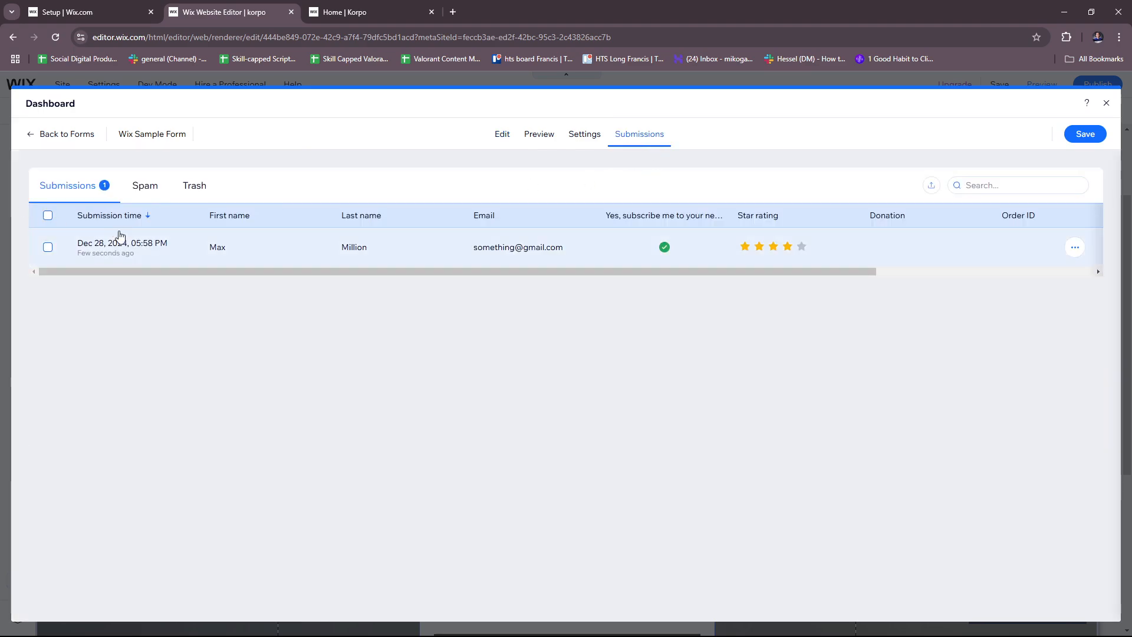